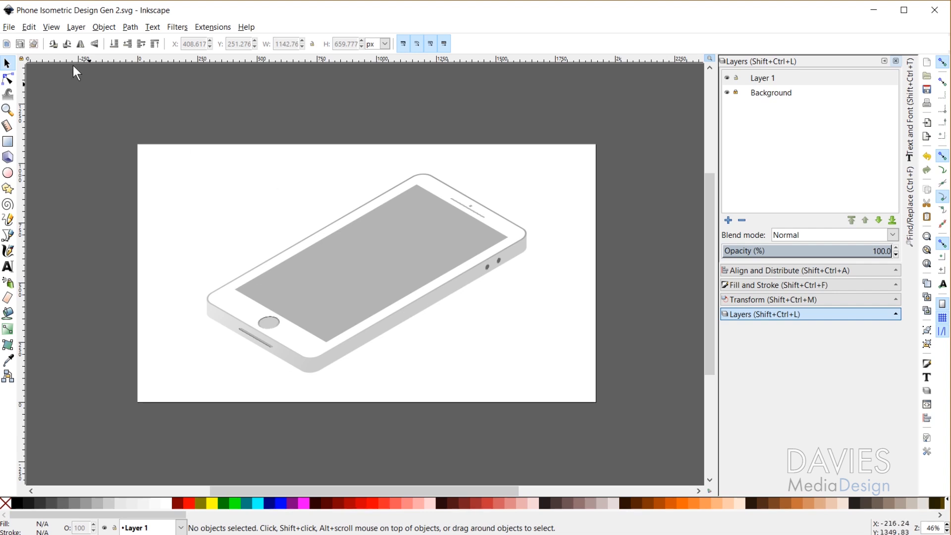
# Create a new blank document from the default template and bring its page into view
pyautogui.click(10, 27)
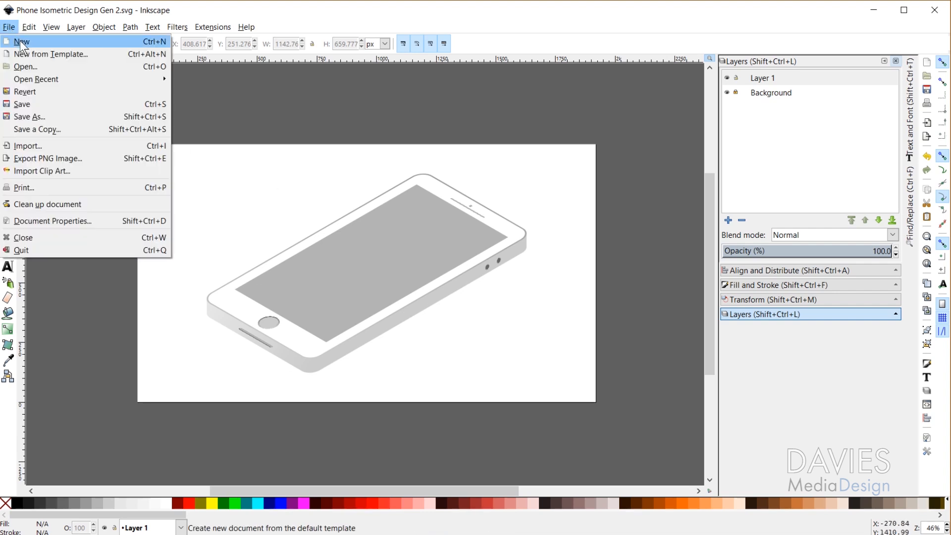
pyautogui.click(22, 42)
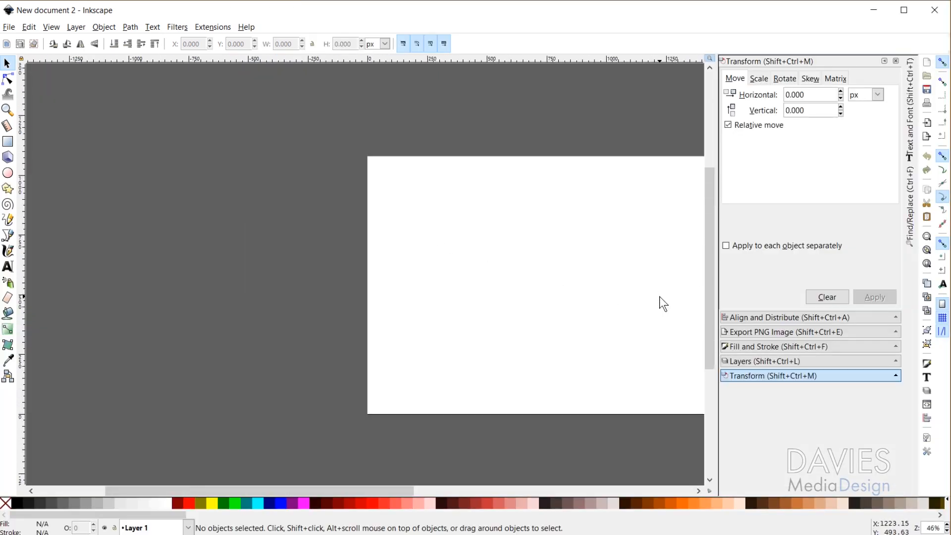
pyautogui.moveTo(372, 489); pyautogui.dragTo(480, 490)
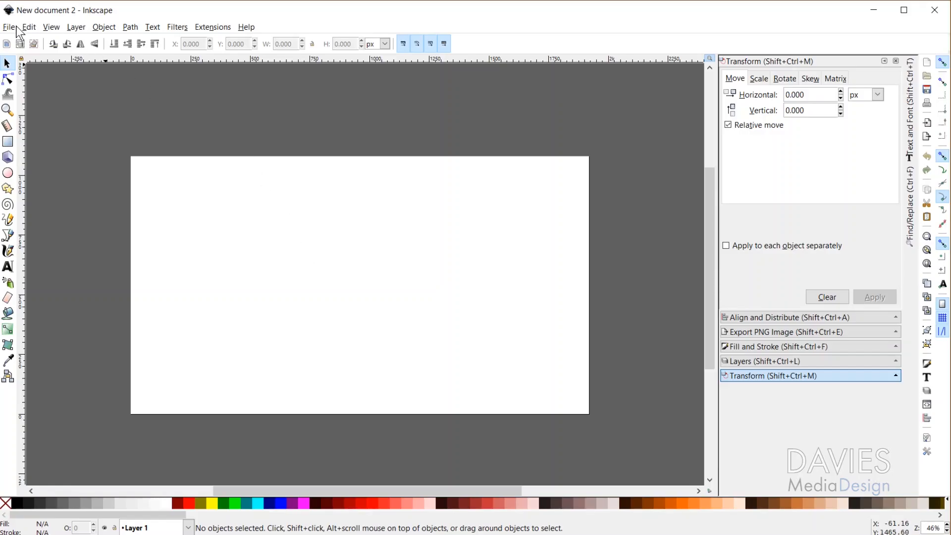
# Bring up the document properties, dock them beside the canvas, and add a rectangular grid to the document
pyautogui.click(10, 28)
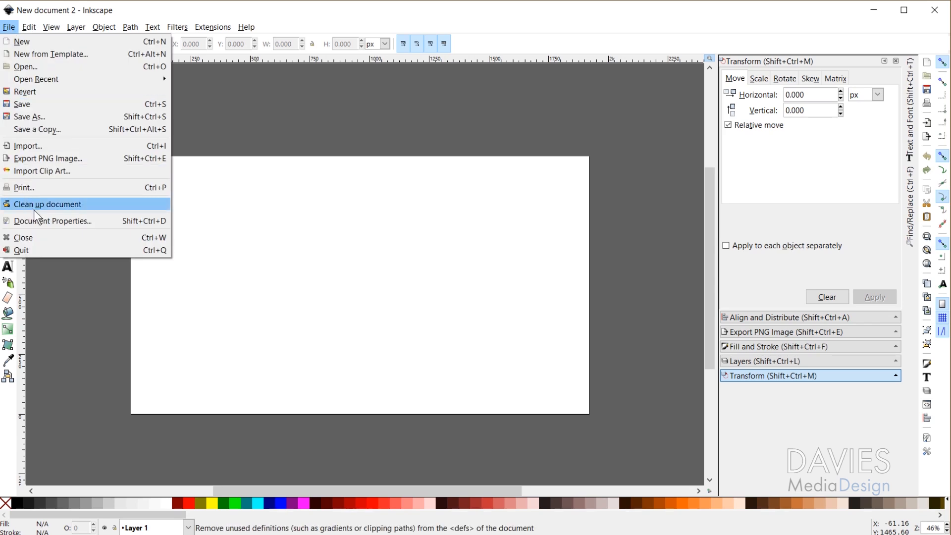
pyautogui.click(47, 221)
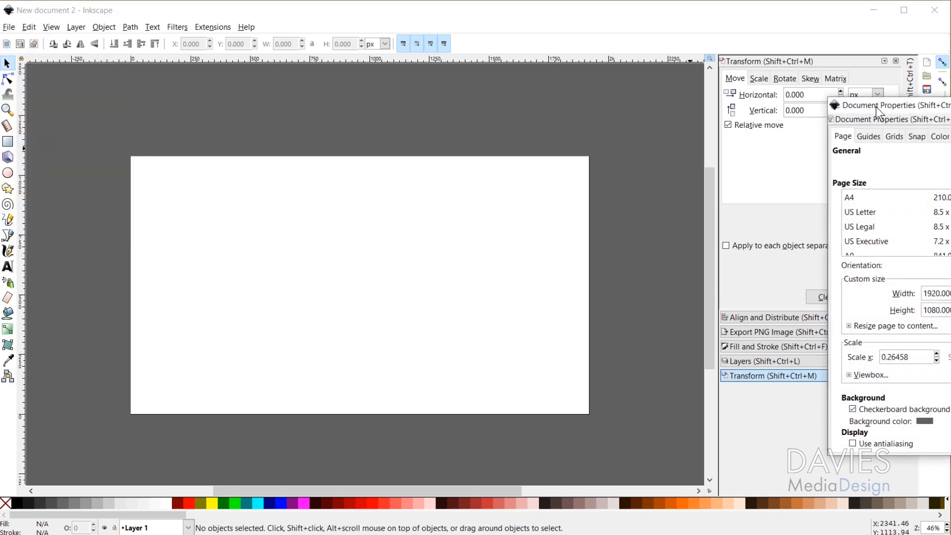
pyautogui.moveTo(876, 106); pyautogui.dragTo(469, 89)
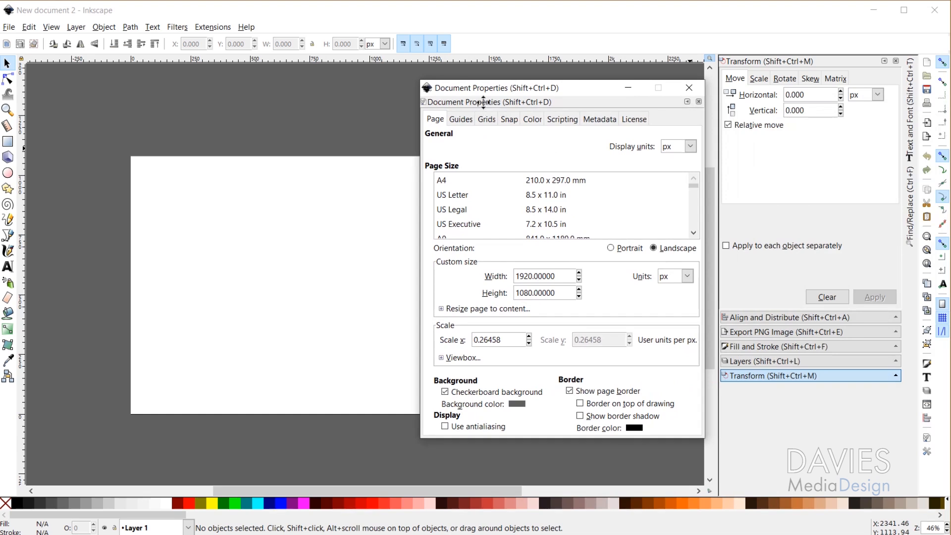
pyautogui.moveTo(483, 103); pyautogui.dragTo(785, 74)
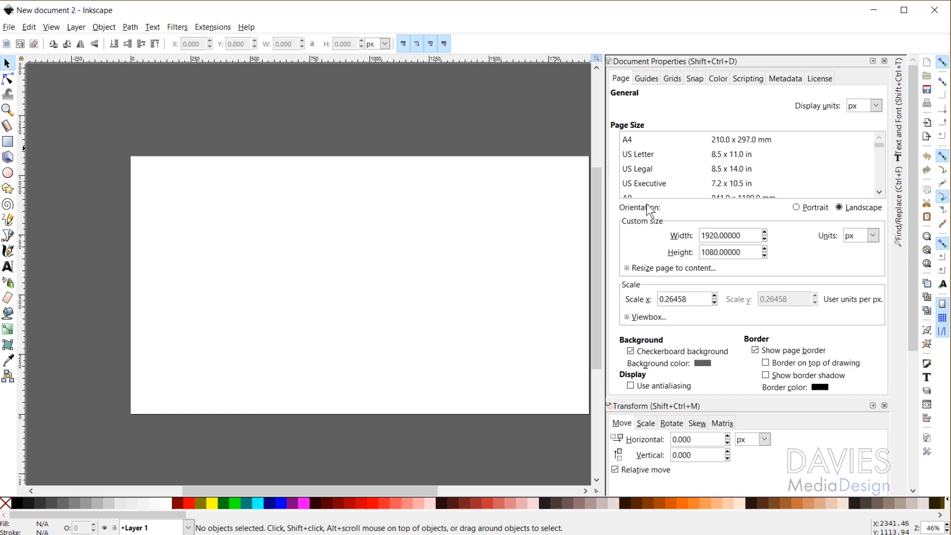
pyautogui.click(672, 79)
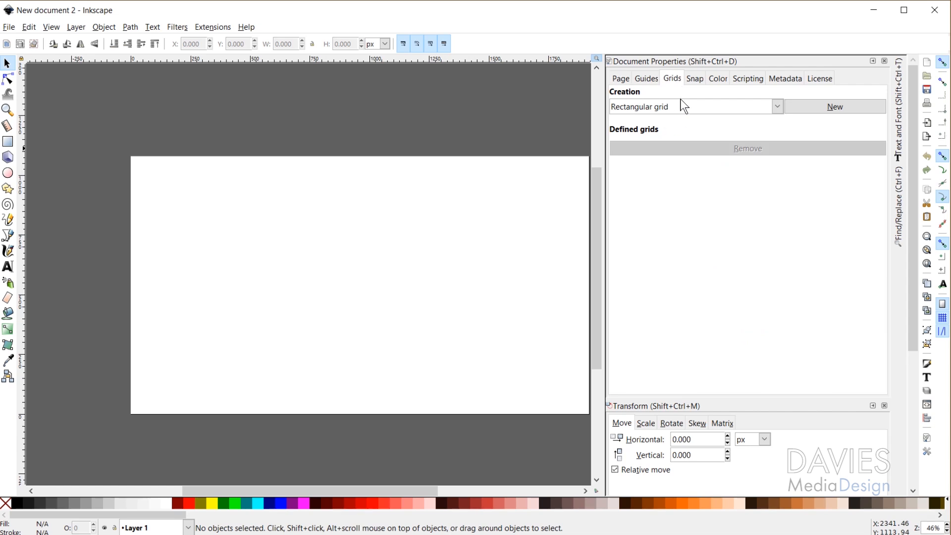
pyautogui.click(842, 113)
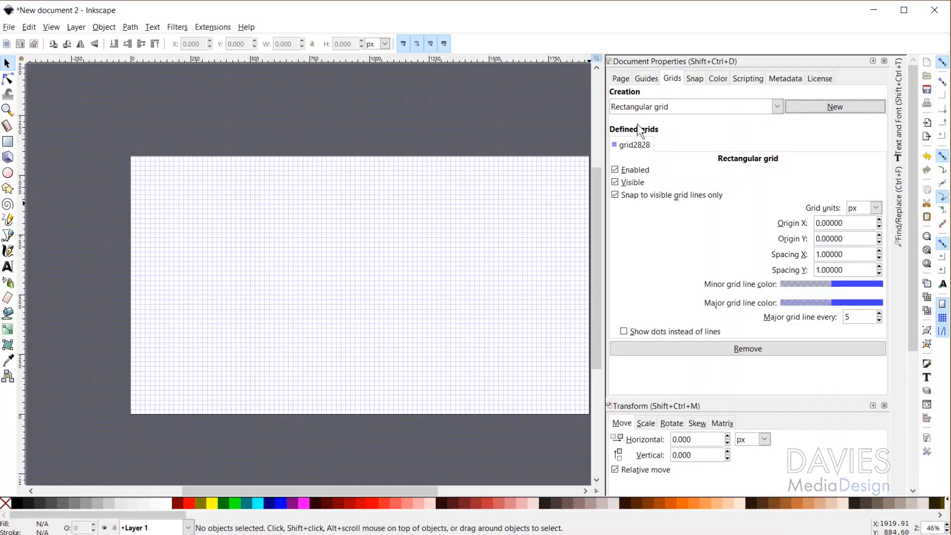
# Add an axonometric grid to the document in addition to the rectangular one
pyautogui.click(672, 108)
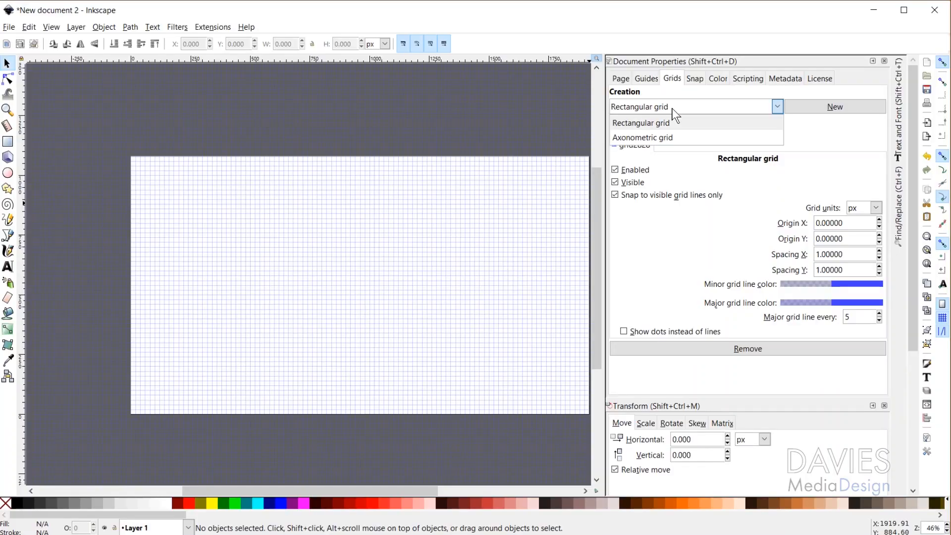
pyautogui.click(672, 141)
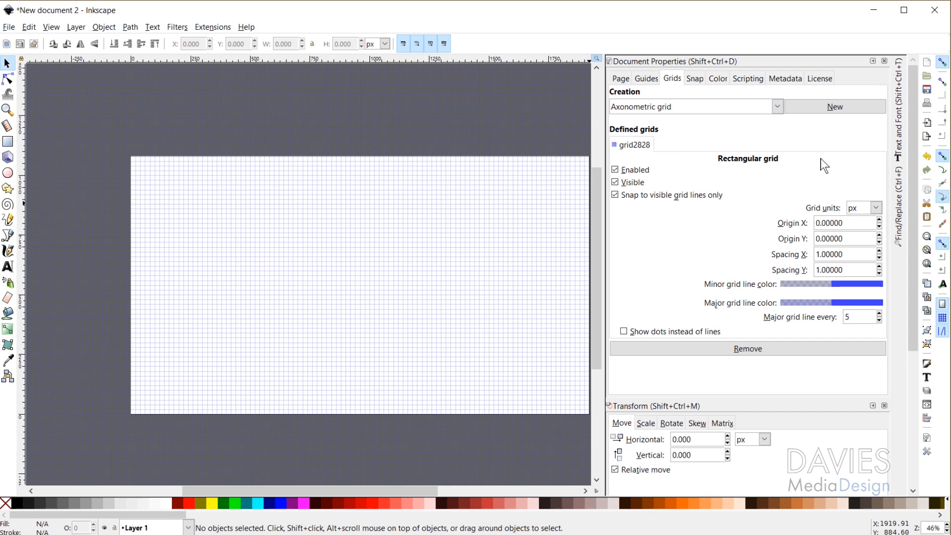
pyautogui.click(822, 105)
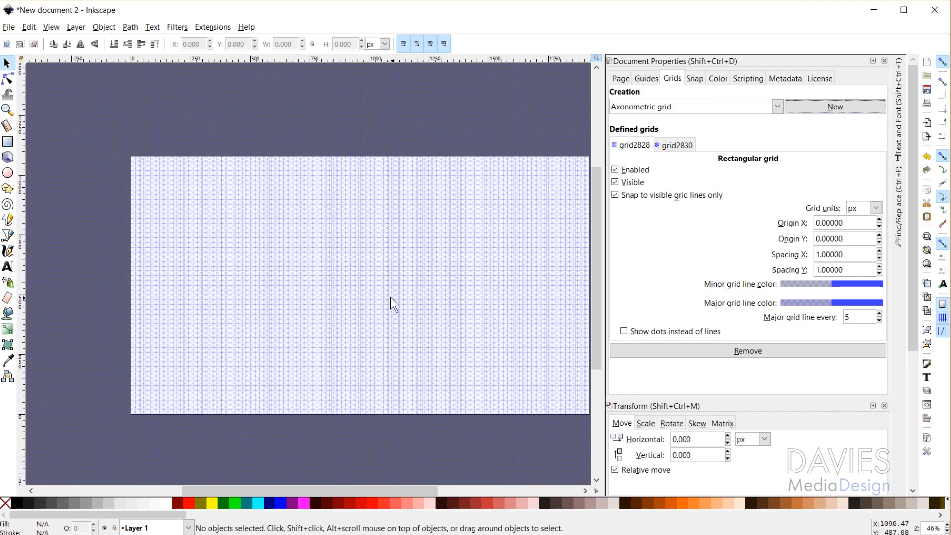
# Examine the overlapping rectangular and axonometric grid lines up close and across the whole page
pyautogui.keyDown('ctrl'); pyautogui.scroll(11, 412, 303); pyautogui.keyUp('ctrl')
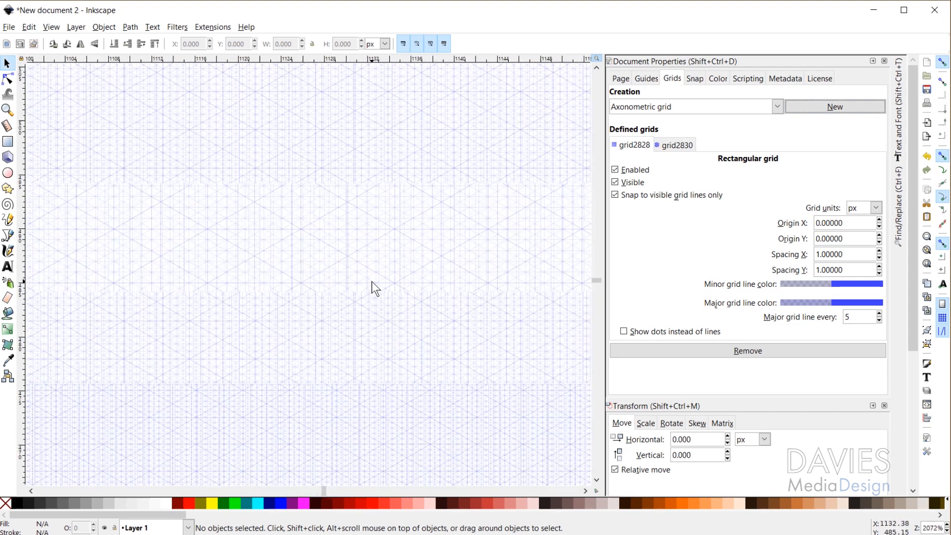
pyautogui.keyDown('ctrl'); pyautogui.scroll(1, 372, 283); pyautogui.keyUp('ctrl')
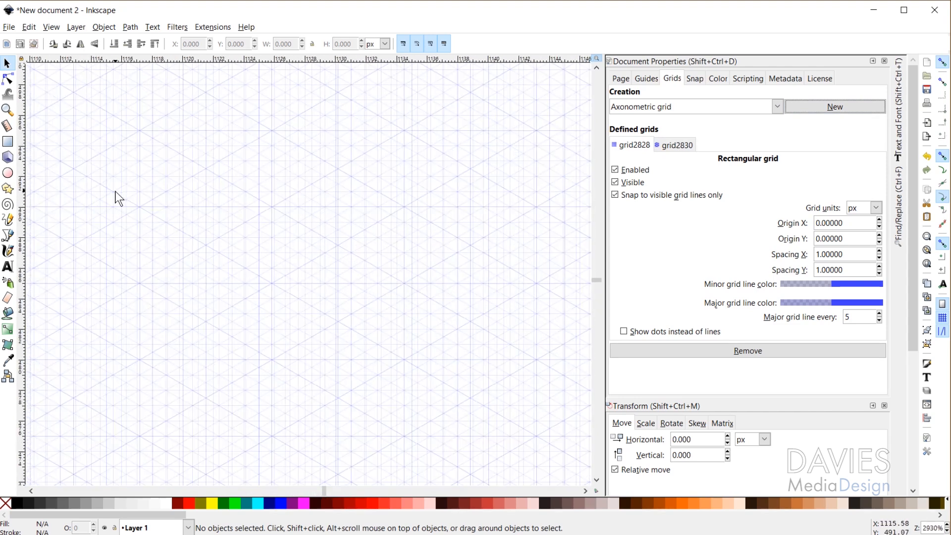
pyautogui.keyDown('ctrl'); pyautogui.scroll(-10, 153, 213); pyautogui.keyUp('ctrl')
pyautogui.keyDown('ctrl'); pyautogui.scroll(-2, 249, 231); pyautogui.keyUp('ctrl')
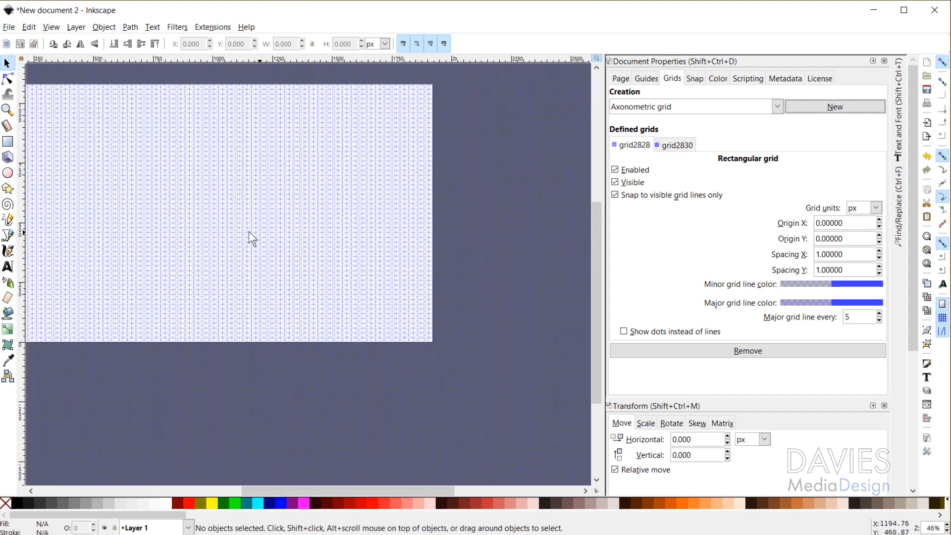
pyautogui.moveTo(344, 488); pyautogui.dragTo(290, 474)
pyautogui.hscroll(1, 312, 431)
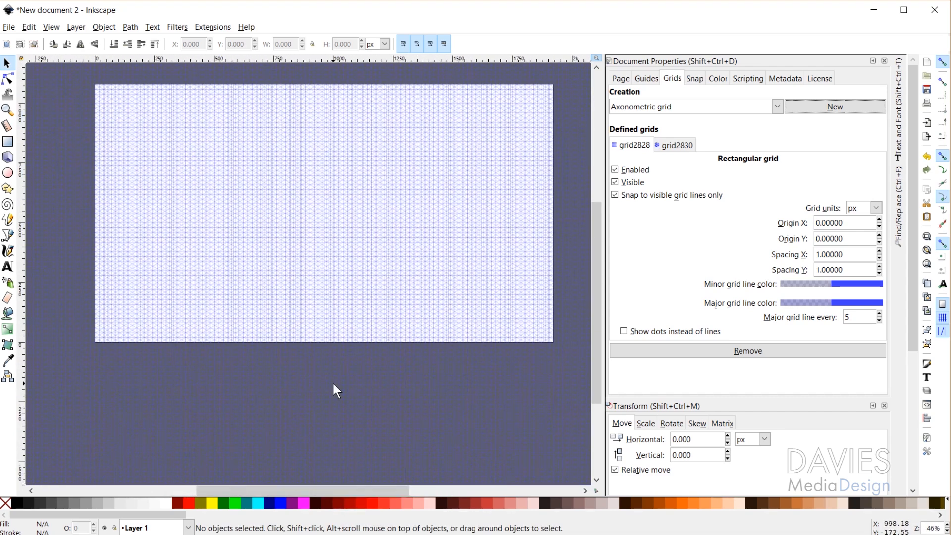
pyautogui.scroll(4, 327, 392)
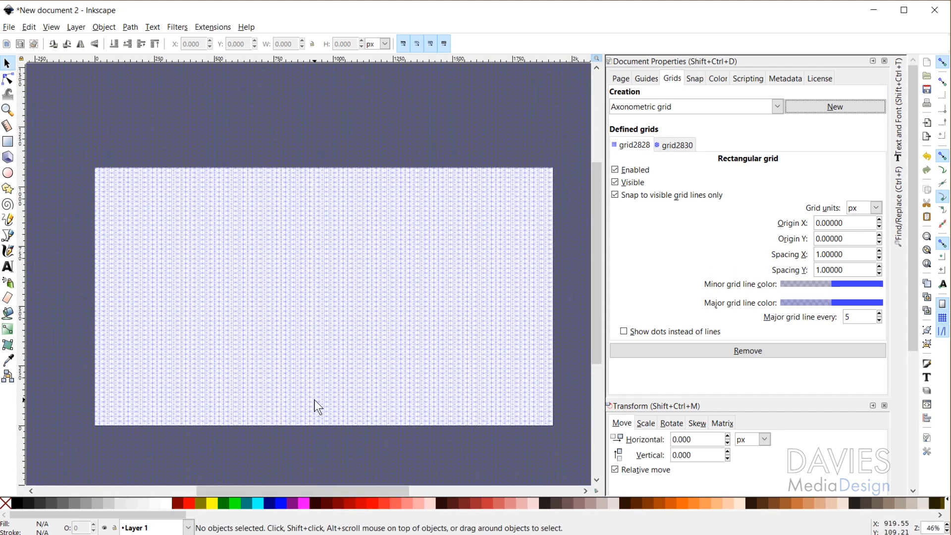
# Disable the axonometric grid and return to the rectangular grid's settings
pyautogui.click(678, 146)
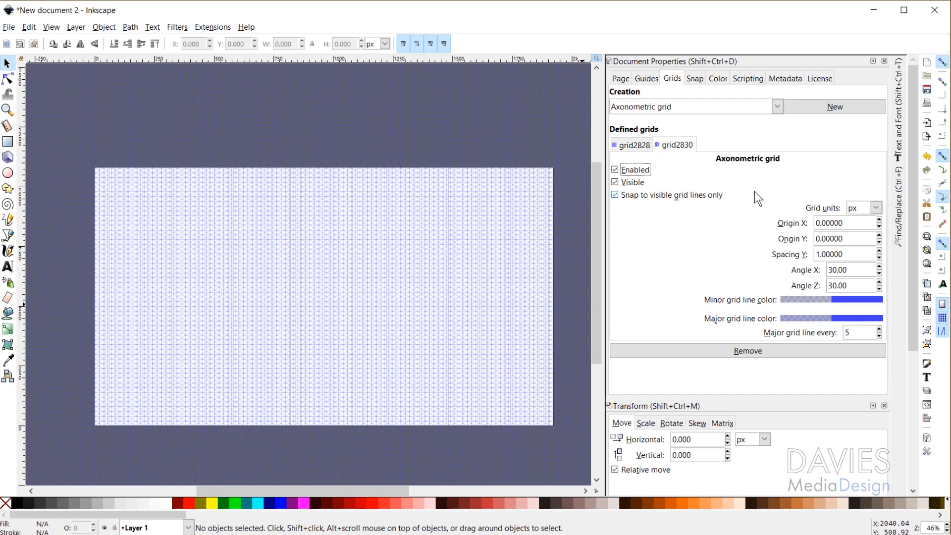
pyautogui.click(615, 170)
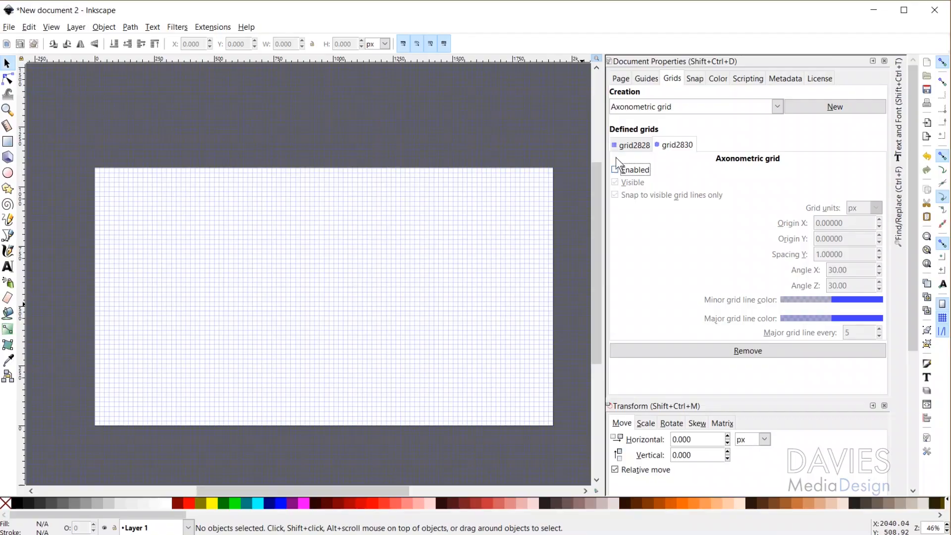
pyautogui.click(636, 146)
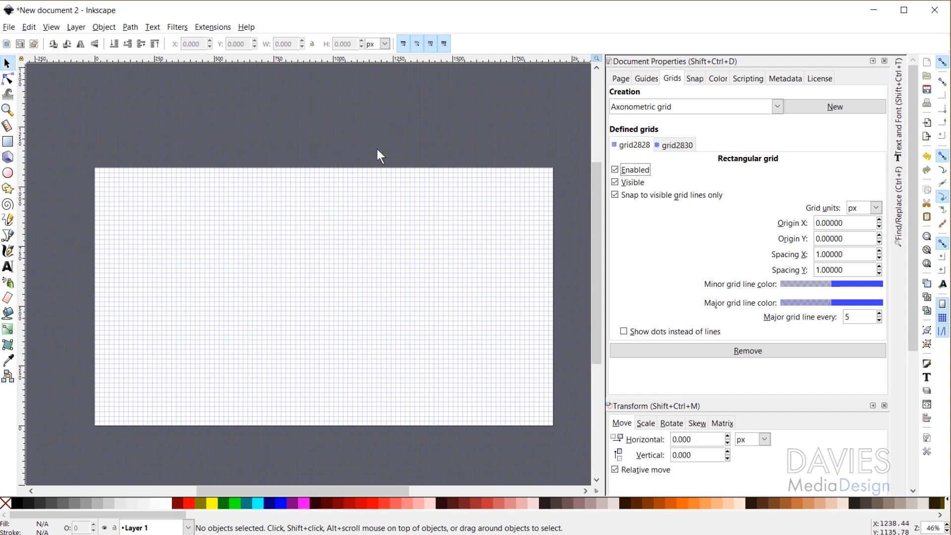
# Draw an upright 480 × 900 px rectangle snapped to the grid near the middle of the page
pyautogui.click(8, 142)
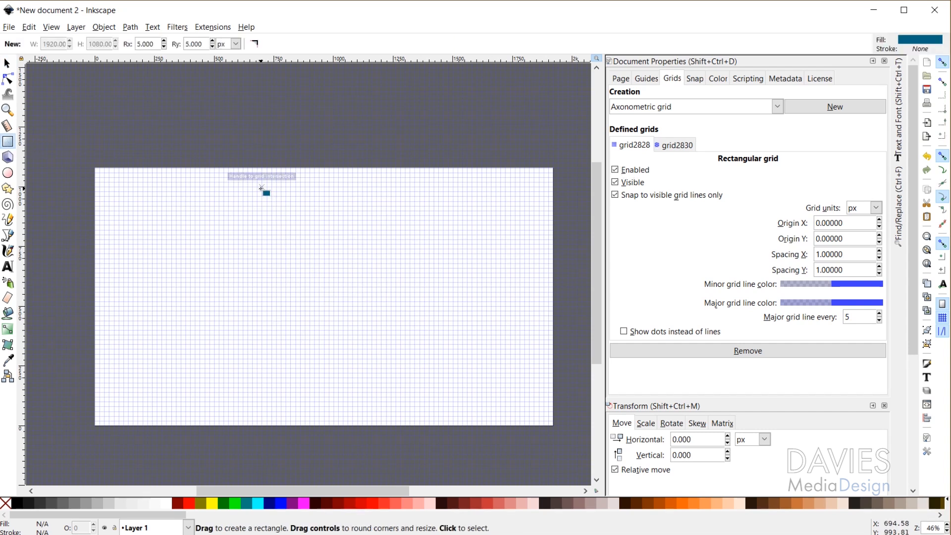
pyautogui.moveTo(261, 187); pyautogui.dragTo(377, 401)
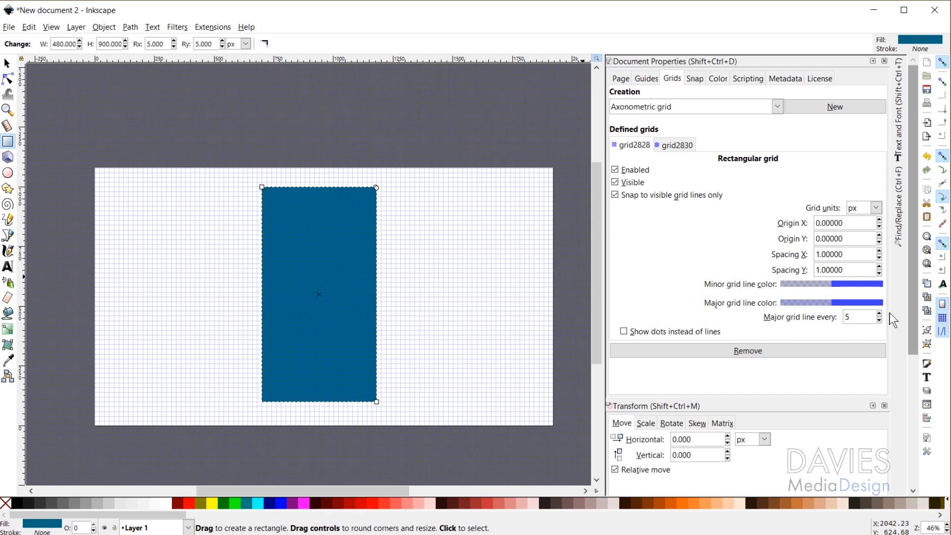
# Inspect how both vertical edges of the rectangle line up with the grid lines
pyautogui.keyDown('ctrl'); pyautogui.scroll(6, 387, 293); pyautogui.keyUp('ctrl')
pyautogui.keyDown('ctrl'); pyautogui.scroll(12, 387, 292); pyautogui.keyUp('ctrl')
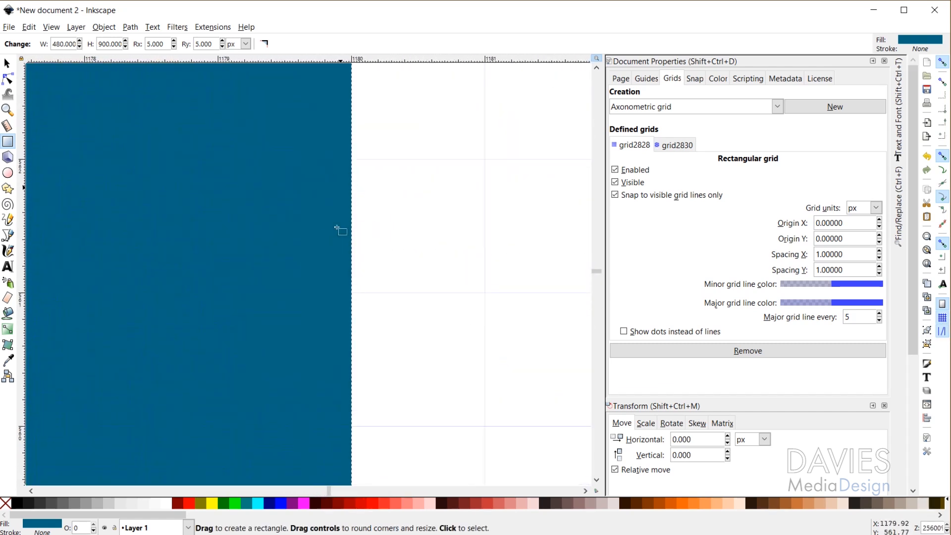
pyautogui.keyDown('ctrl'); pyautogui.scroll(-15, 327, 457); pyautogui.keyUp('ctrl')
pyautogui.moveTo(335, 491); pyautogui.dragTo(294, 498)
pyautogui.keyDown('ctrl'); pyautogui.scroll(8, 293, 303); pyautogui.keyUp('ctrl')
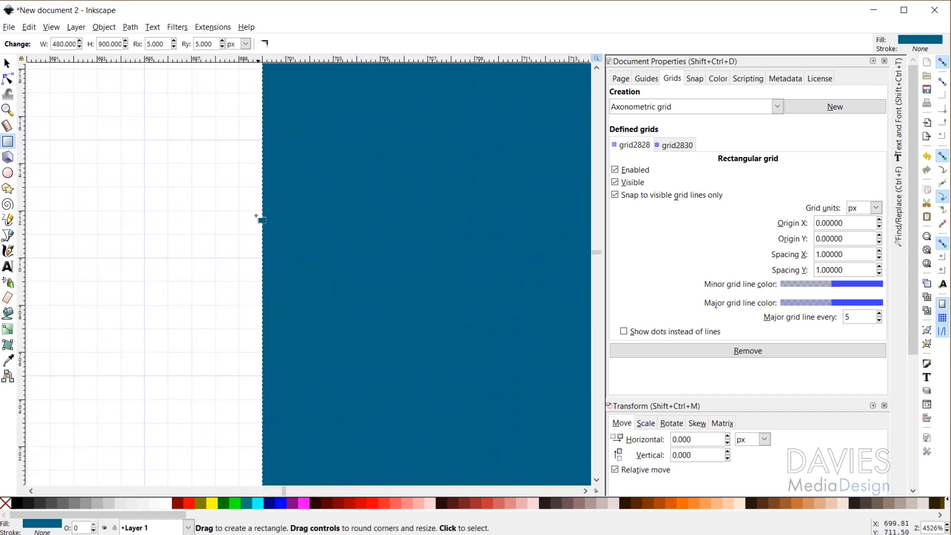
pyautogui.keyDown('ctrl'); pyautogui.scroll(-7, 462, 299); pyautogui.keyUp('ctrl')
pyautogui.moveTo(277, 490); pyautogui.dragTo(382, 491)
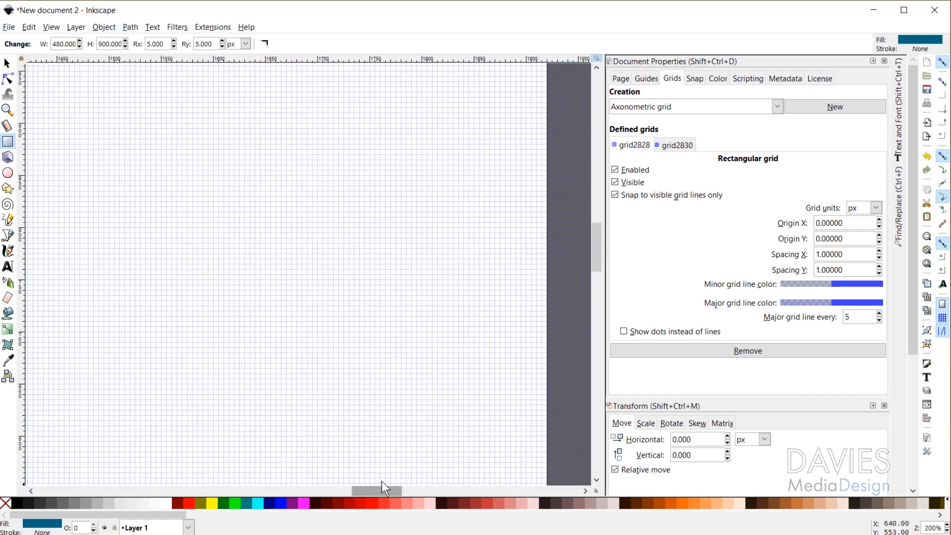
pyautogui.keyDown('ctrl'); pyautogui.scroll(-8, 388, 433); pyautogui.keyUp('ctrl')
pyautogui.keyDown('ctrl'); pyautogui.scroll(4, 212, 449); pyautogui.keyUp('ctrl')
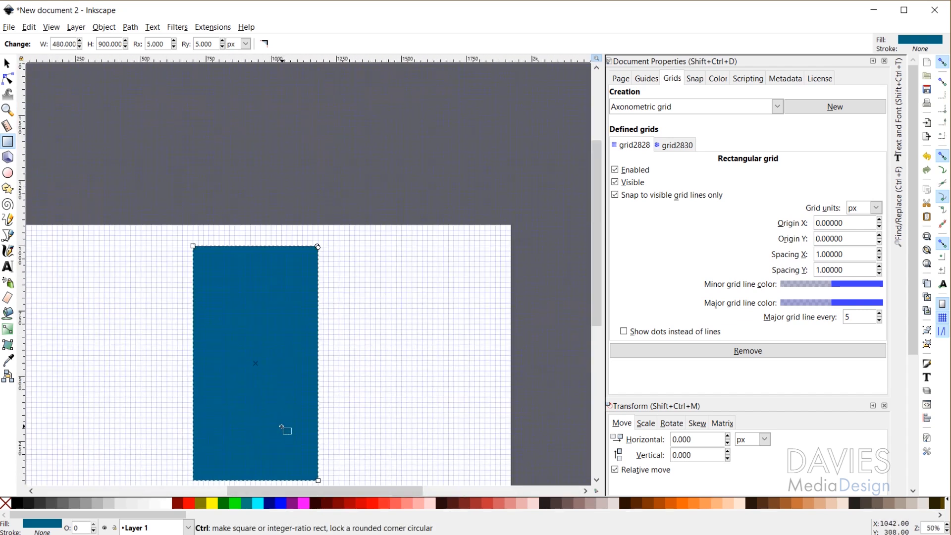
pyautogui.scroll(-1, 302, 473)
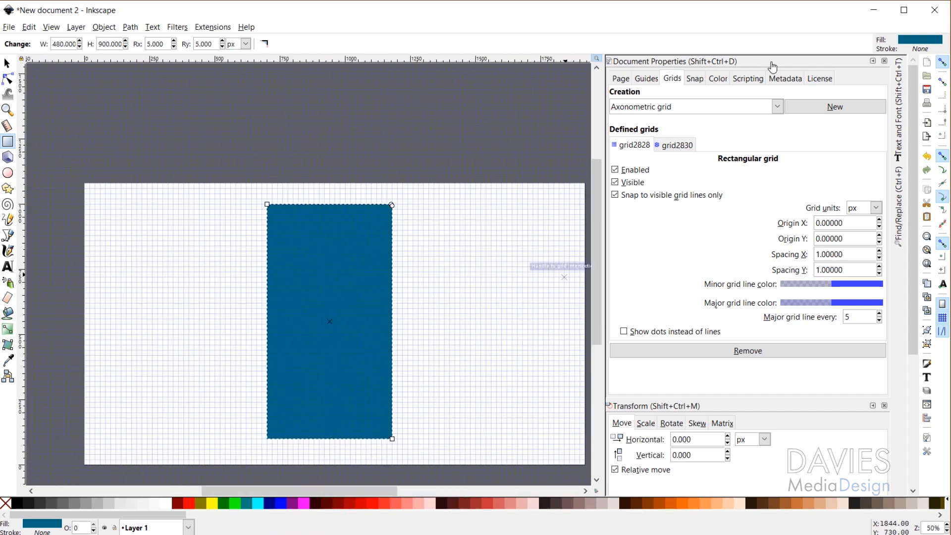
# Collapse the document properties dialog and narrow the docked dialogs to enlarge the canvas area
pyautogui.click(873, 62)
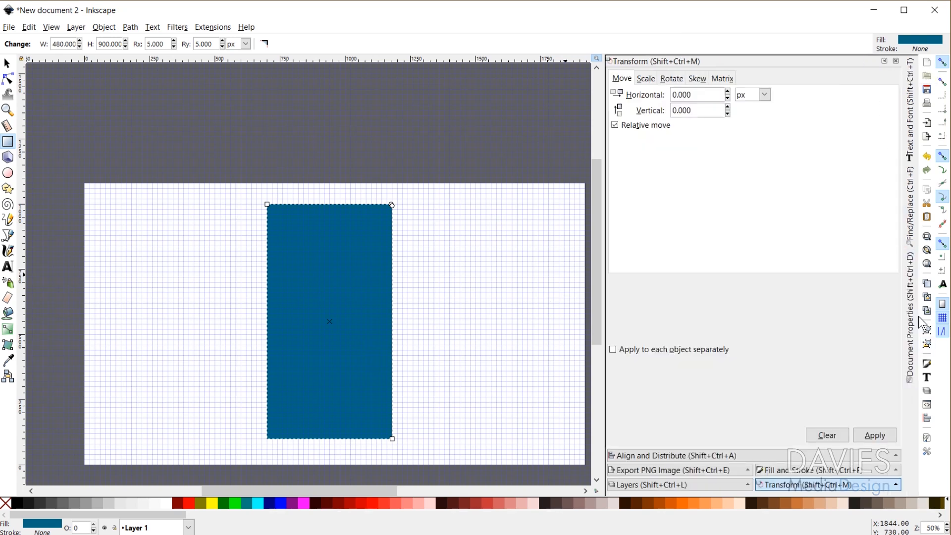
pyautogui.moveTo(603, 239); pyautogui.dragTo(735, 236)
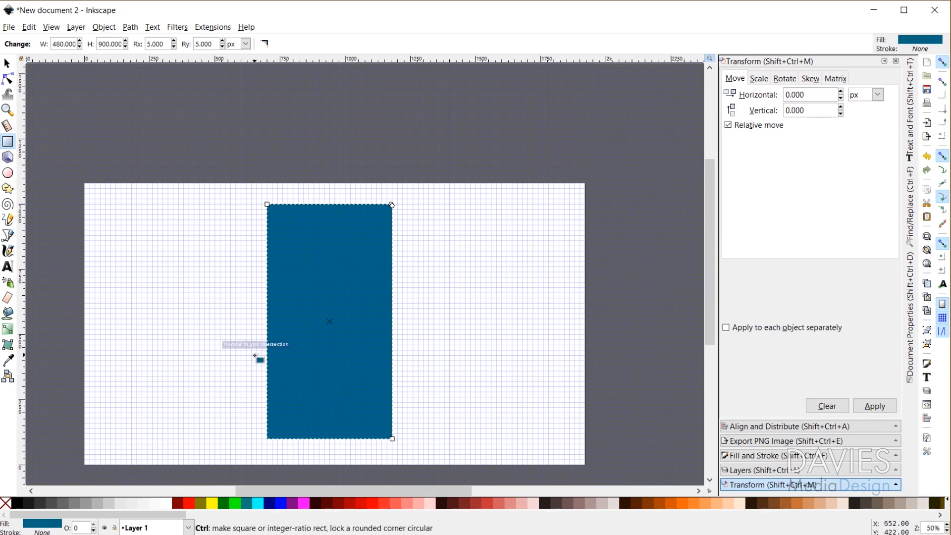
# Fill the rectangle with 90% Gray
pyautogui.scroll(1, 255, 355)
pyautogui.scroll(-2, 393, 335)
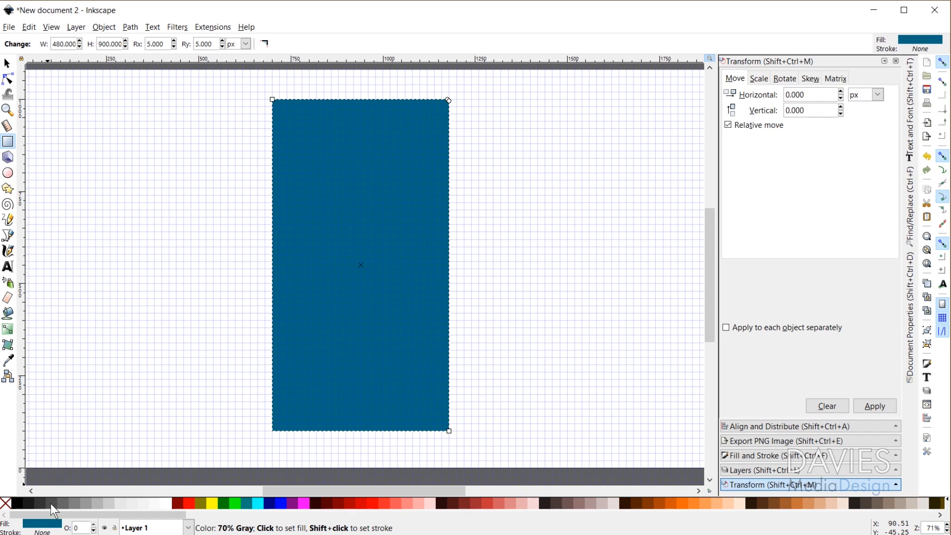
pyautogui.click(31, 506)
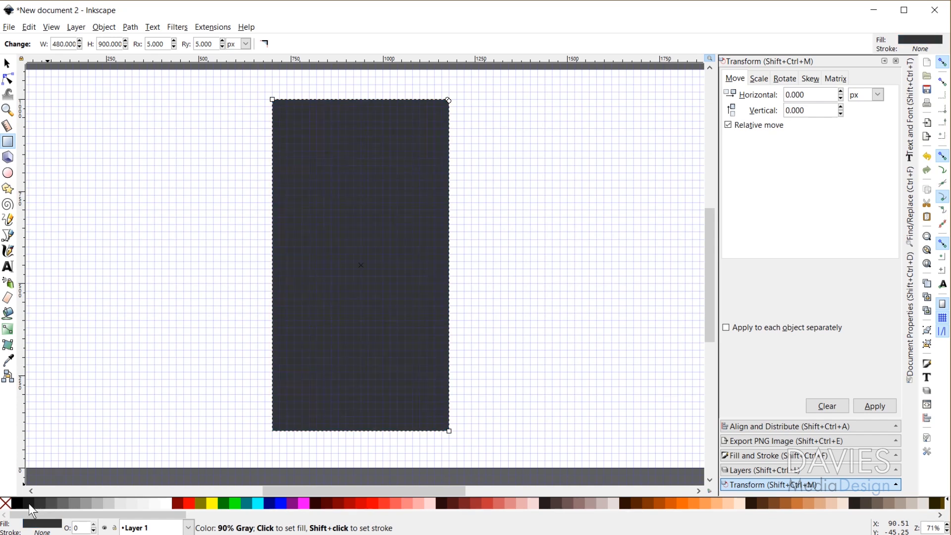
pyautogui.click(21, 504)
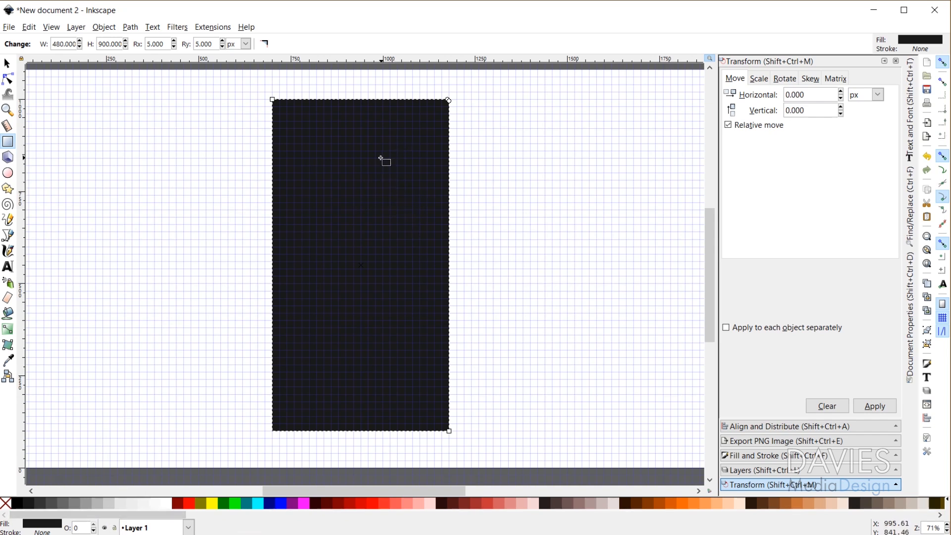
# Round the dark rectangle's corners with a horizontal and vertical radius of 40 px
pyautogui.click(7, 63)
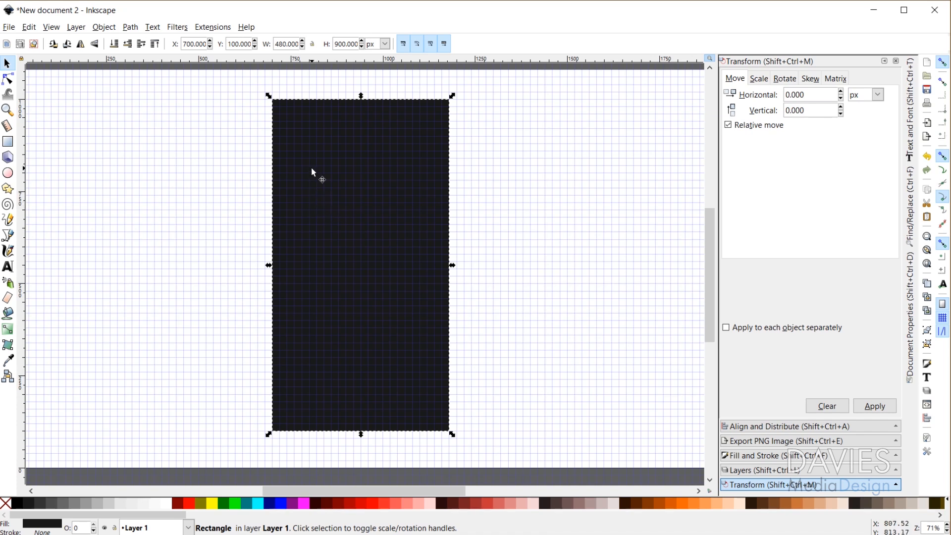
pyautogui.press('r')
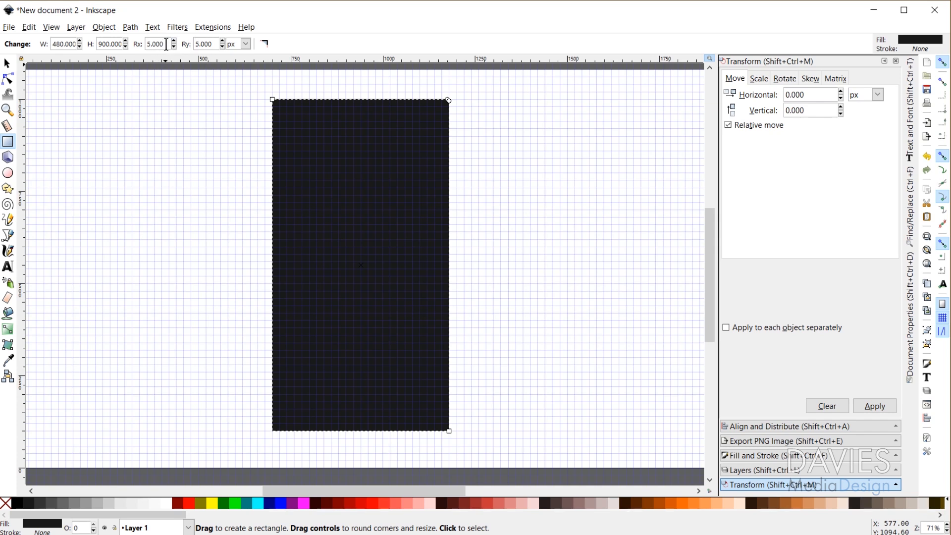
pyautogui.write('40')
pyautogui.press('Tab')
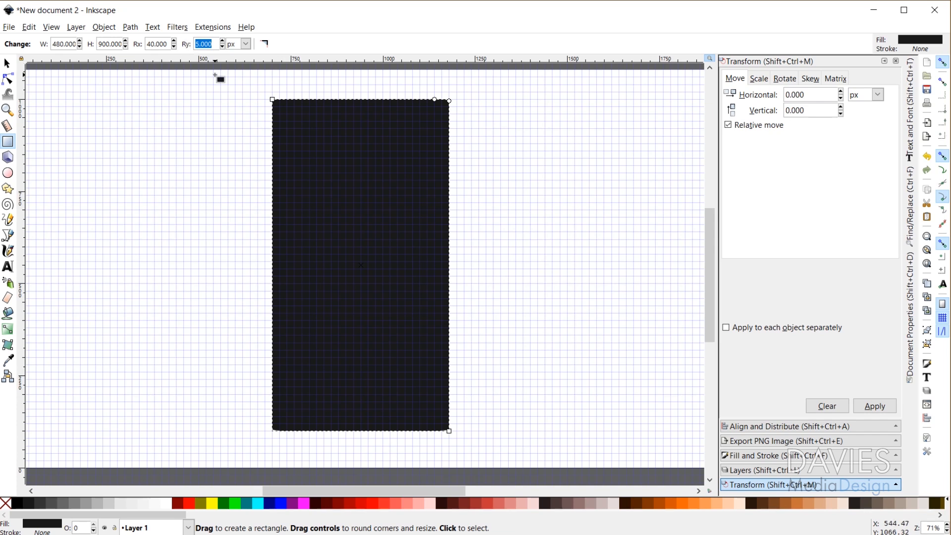
pyautogui.write('40')
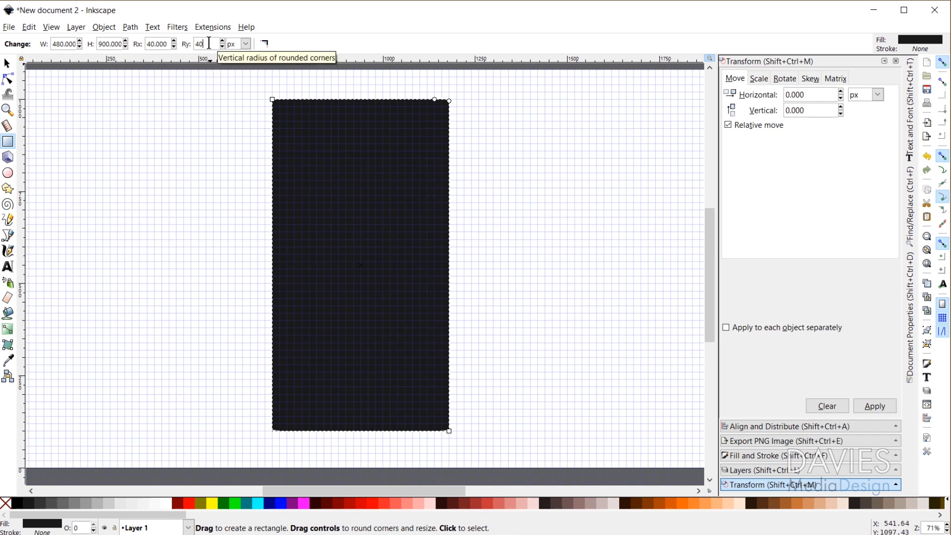
pyautogui.press('Return')
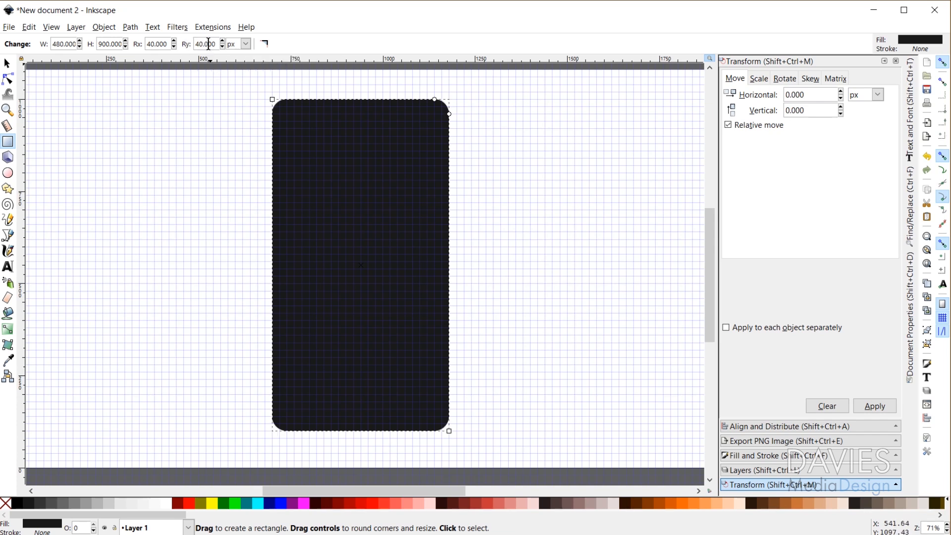
# Center the rounded phone body both horizontally and vertically relative to the page
pyautogui.click(8, 63)
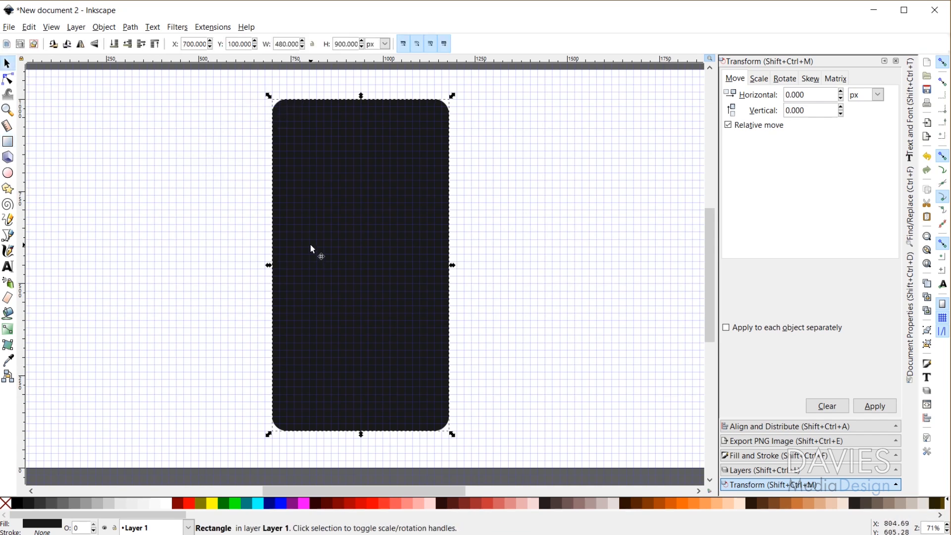
pyautogui.click(769, 426)
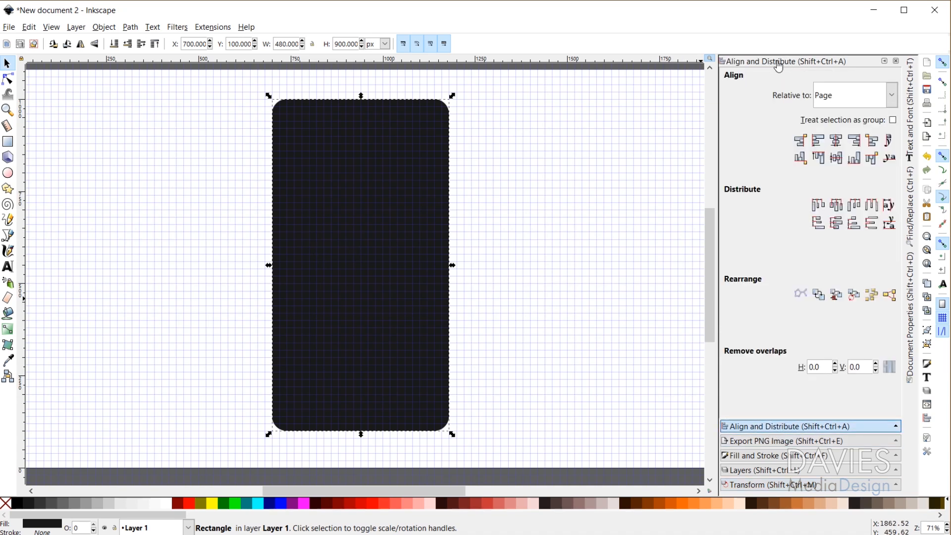
pyautogui.click(928, 421)
pyautogui.click(844, 99)
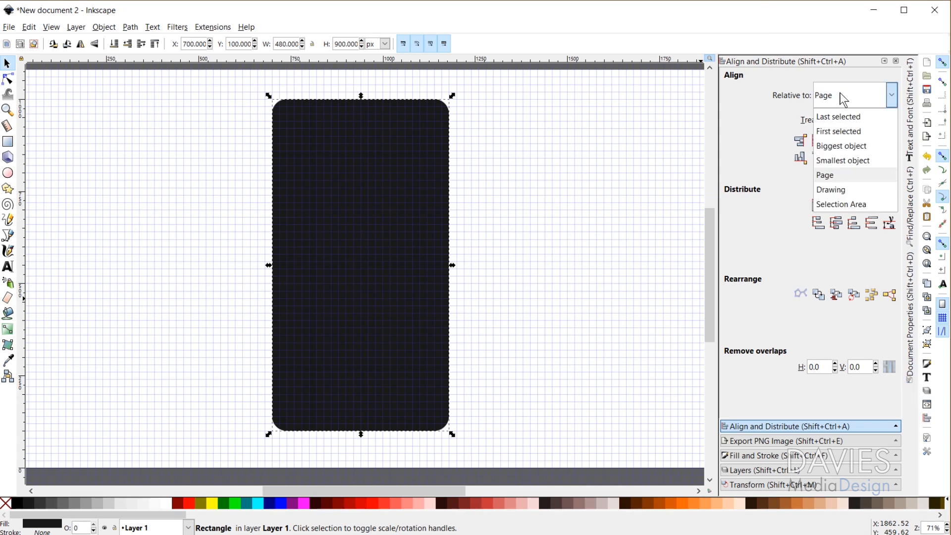
pyautogui.click(844, 99)
pyautogui.click(836, 142)
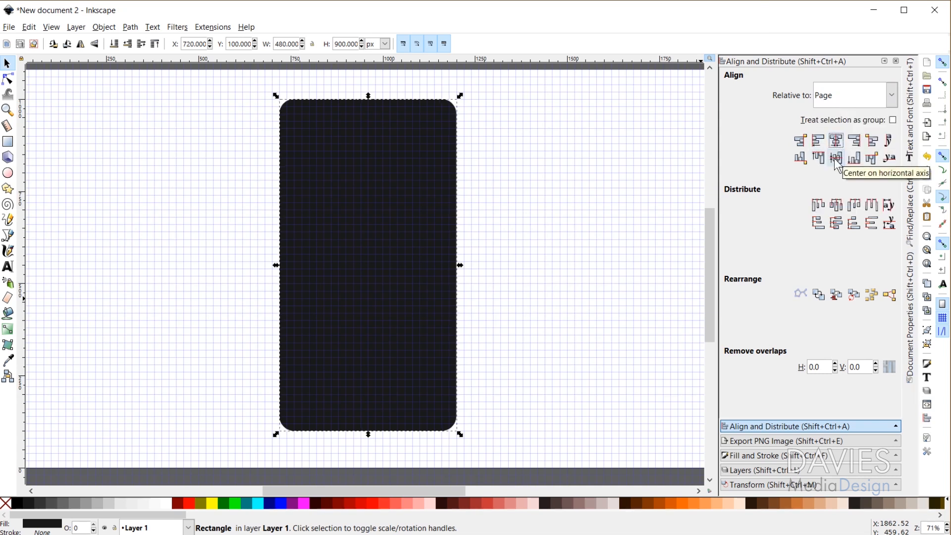
pyautogui.click(836, 158)
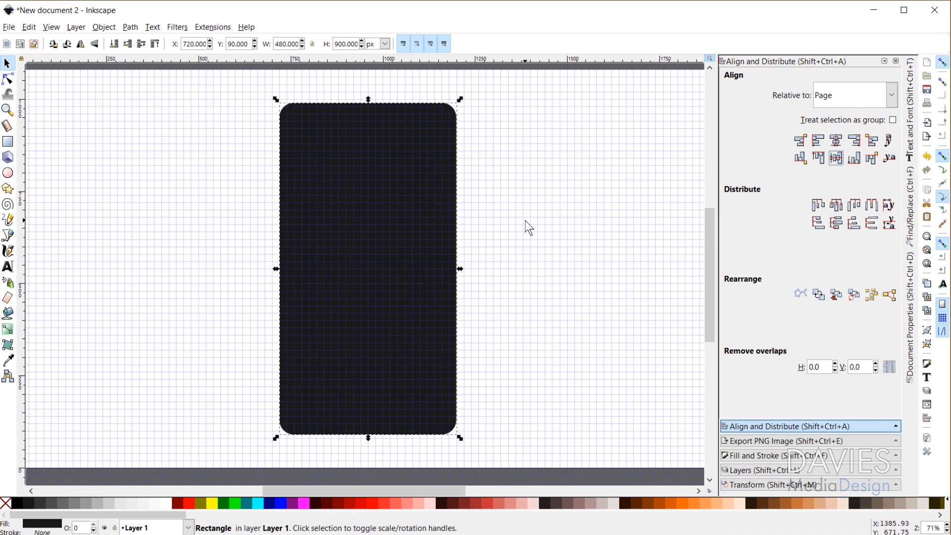
# Duplicate the phone body in place and fill the copy with light gray
pyautogui.click(530, 266)
pyautogui.click(421, 296)
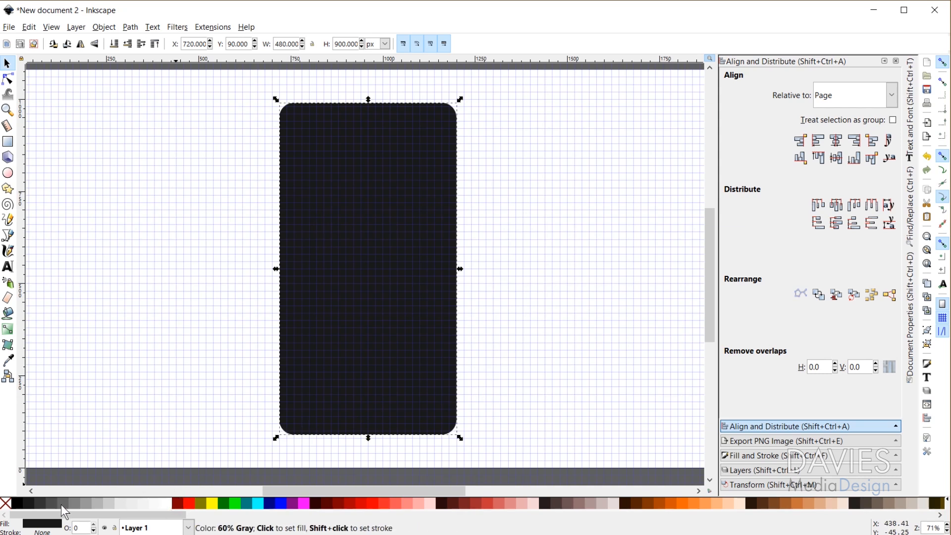
pyautogui.click(95, 504)
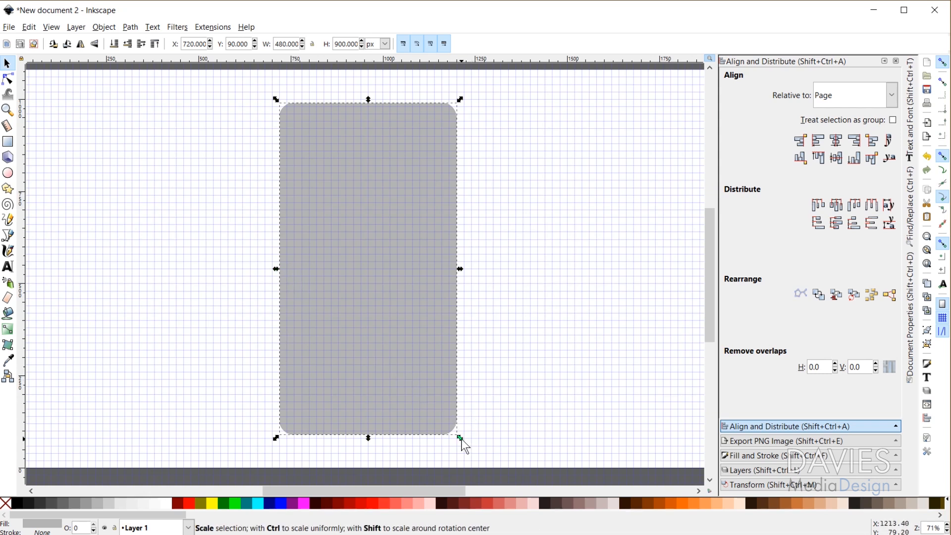
# Resize the gray copy to 420 × 740 px, centered horizontally in the phone body with a deeper border below it
pyautogui.moveTo(460, 438)
pyautogui.mouseDown()
pyautogui.moveTo(439, 410)
pyautogui.moveTo(441, 430)
pyautogui.moveTo(439, 418)
pyautogui.moveTo(448, 415)
pyautogui.moveTo(451, 426)
pyautogui.mouseUp()
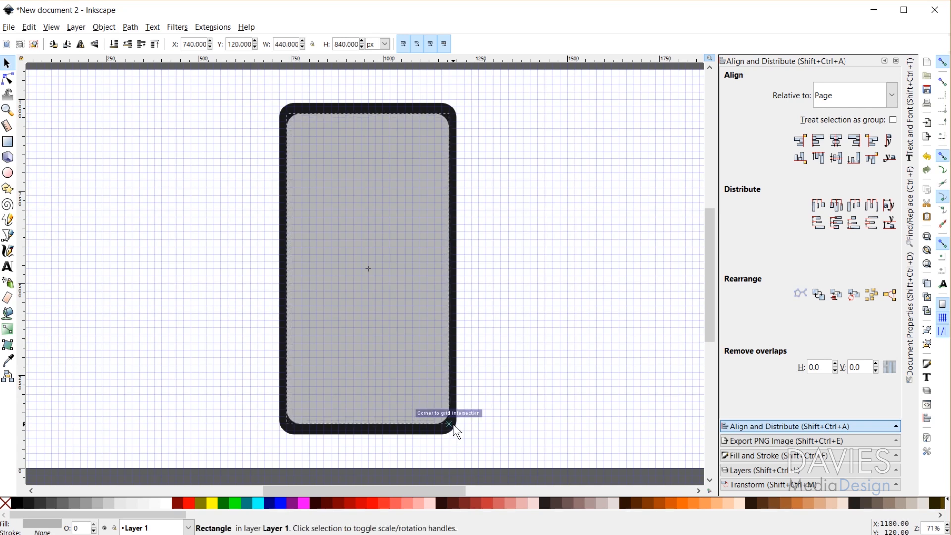
pyautogui.moveTo(451, 424); pyautogui.dragTo(448, 423)
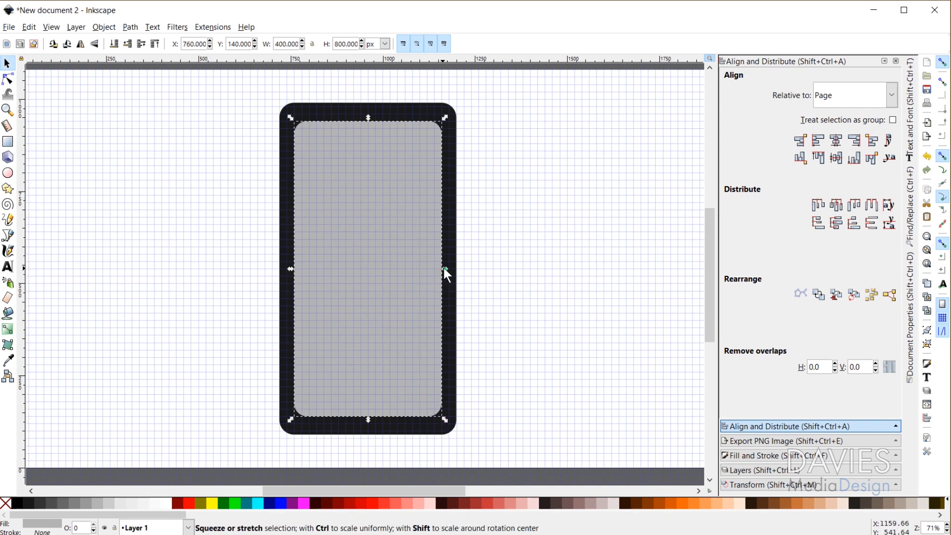
pyautogui.moveTo(443, 268); pyautogui.dragTo(447, 267)
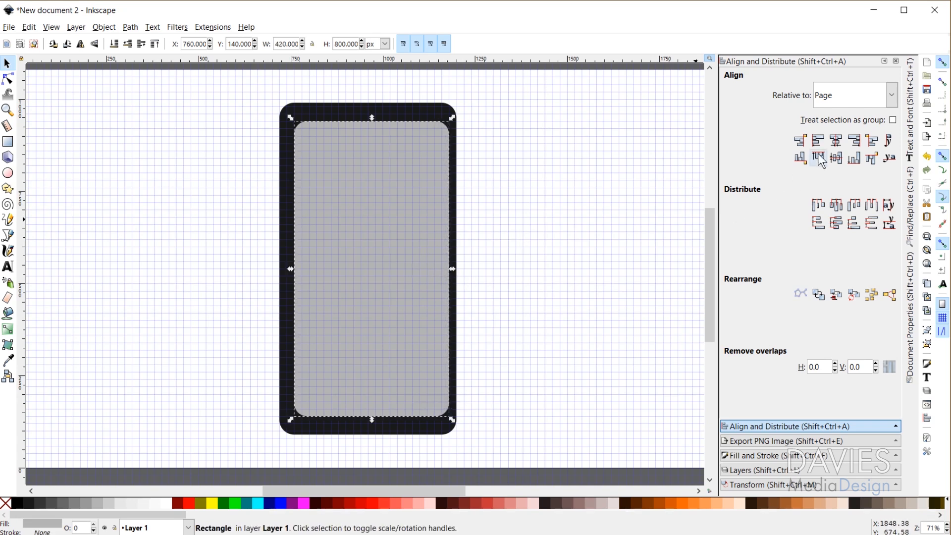
pyautogui.click(836, 141)
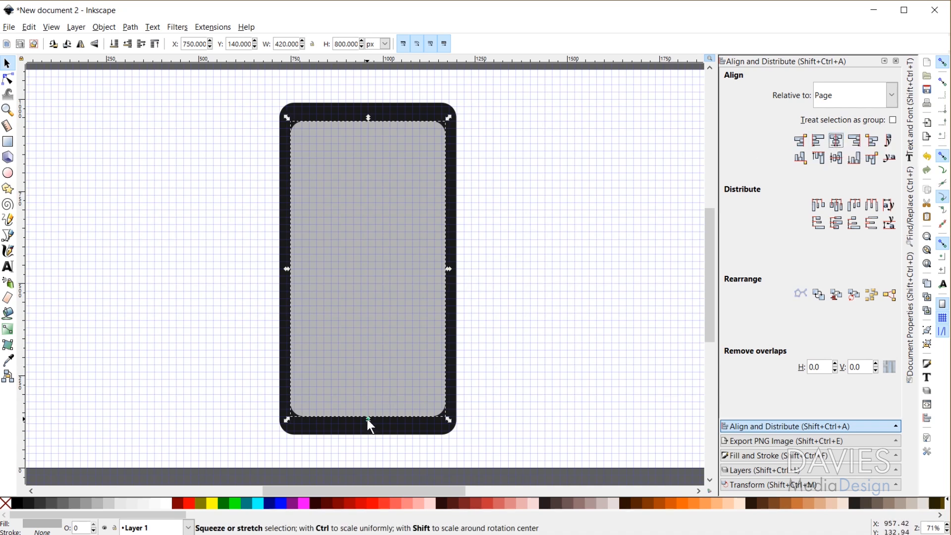
pyautogui.moveTo(367, 419); pyautogui.dragTo(366, 399)
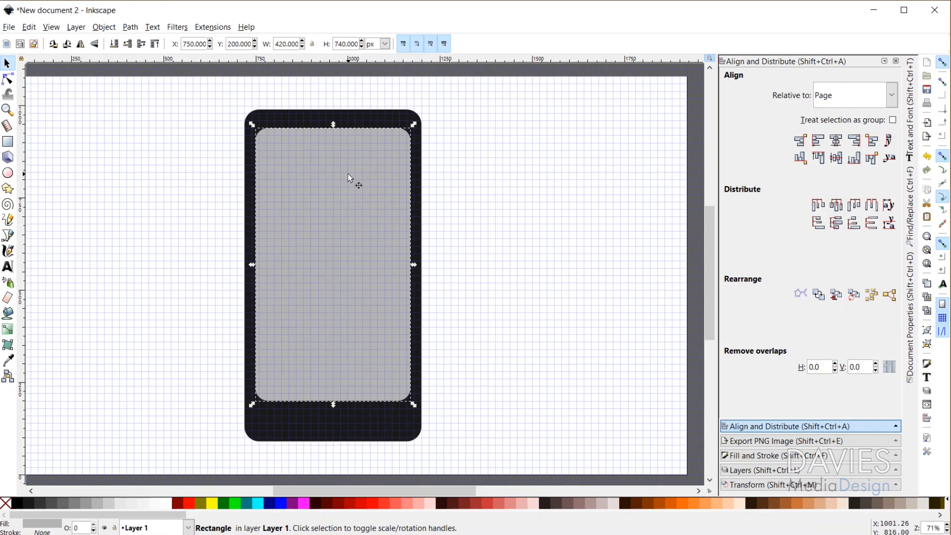
# Make the gray screen rectangle's corners sharp and lower its top edge so the height is 720 px
pyautogui.click(348, 173)
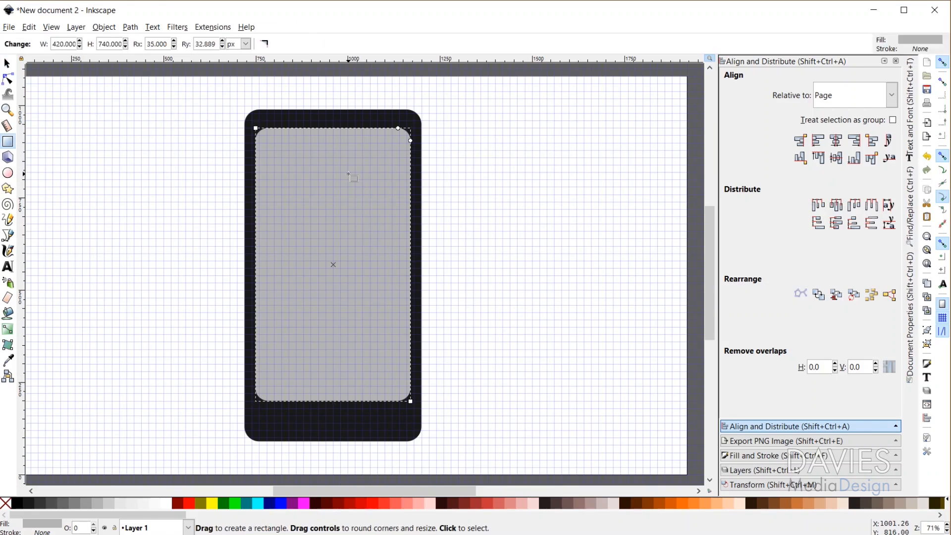
pyautogui.click(264, 43)
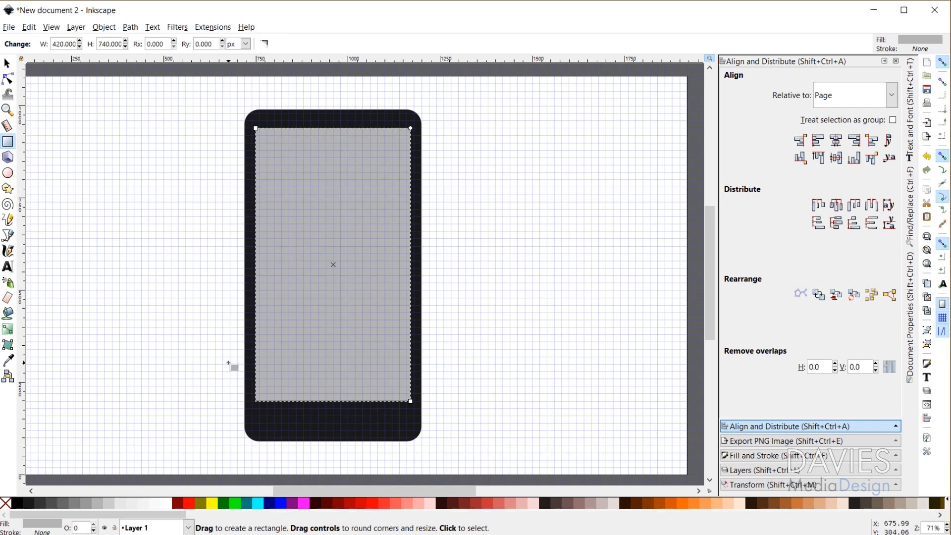
pyautogui.click(7, 64)
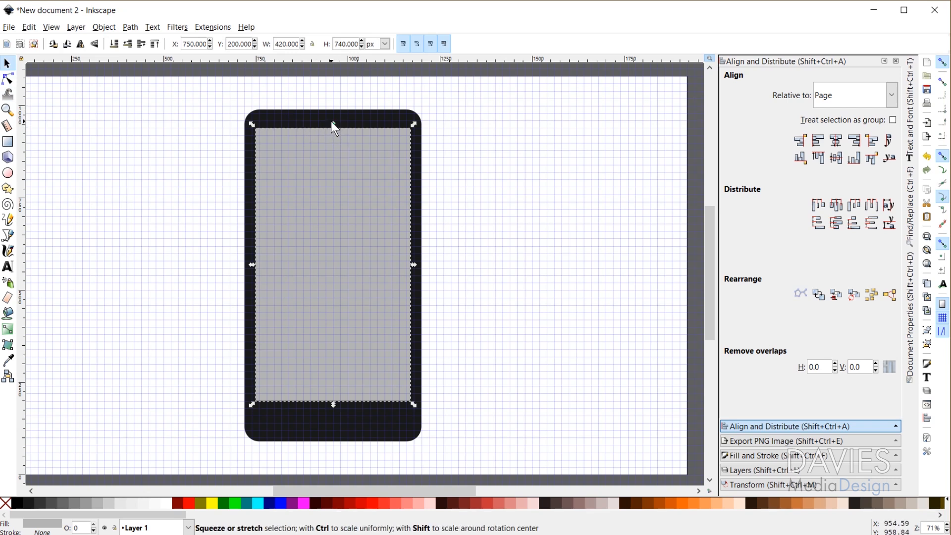
pyautogui.moveTo(332, 123); pyautogui.dragTo(331, 127)
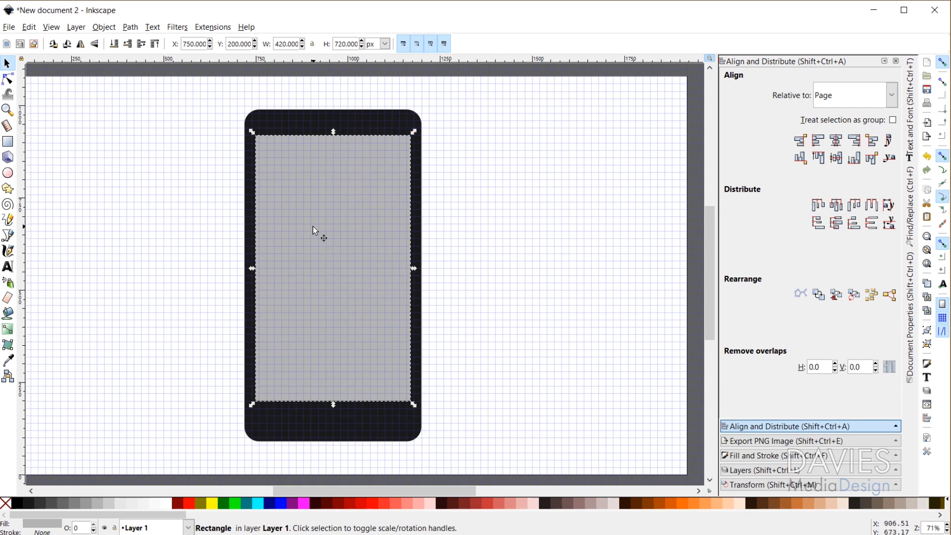
# Draw a circle of 40 px radius in the border below the screen and shrink it about its center to 59 px wide
pyautogui.click(9, 174)
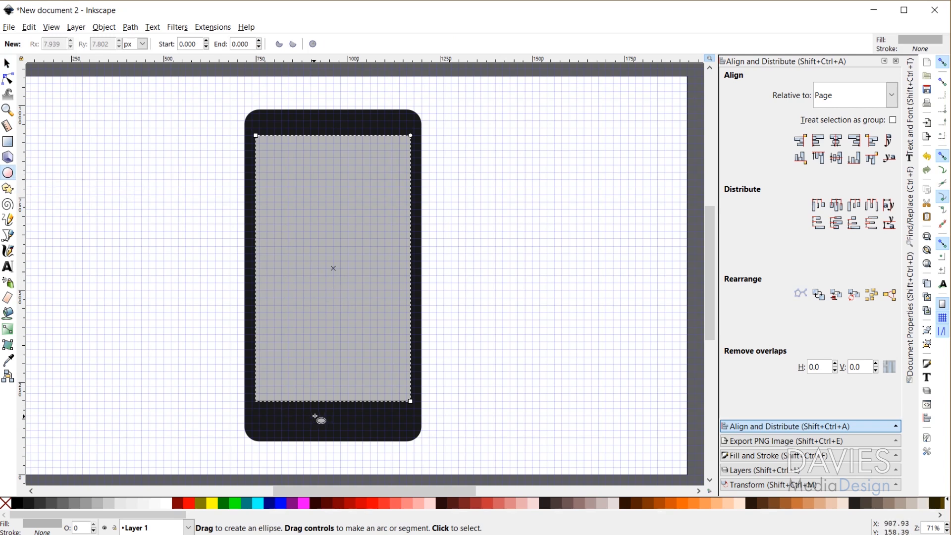
pyautogui.moveTo(335, 424); pyautogui.dragTo(346, 435)
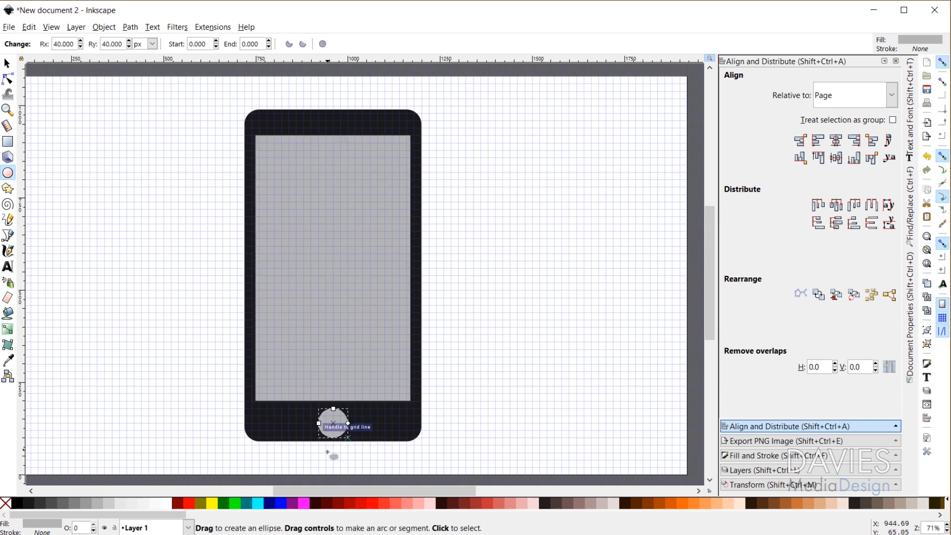
pyautogui.scroll(2, 341, 436)
pyautogui.scroll(2, 340, 437)
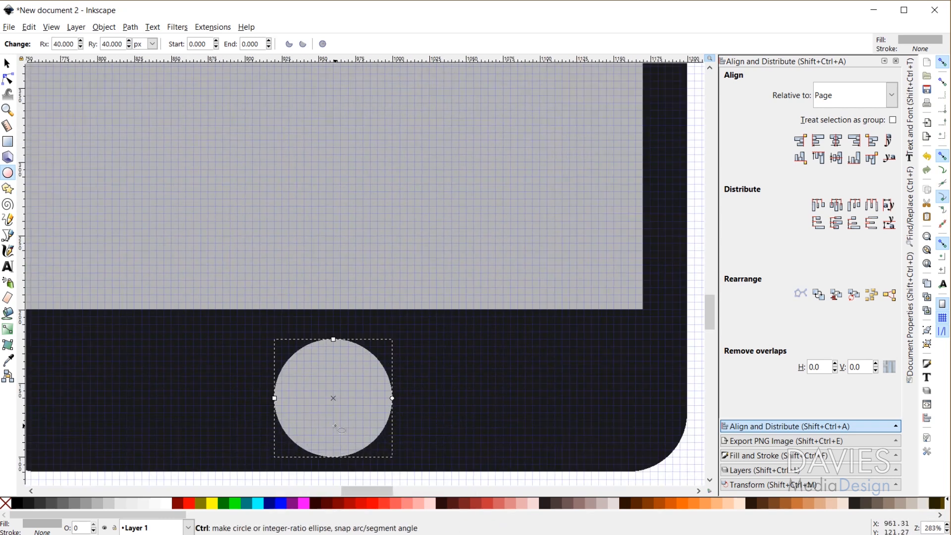
pyautogui.scroll(1, 337, 426)
pyautogui.click(7, 63)
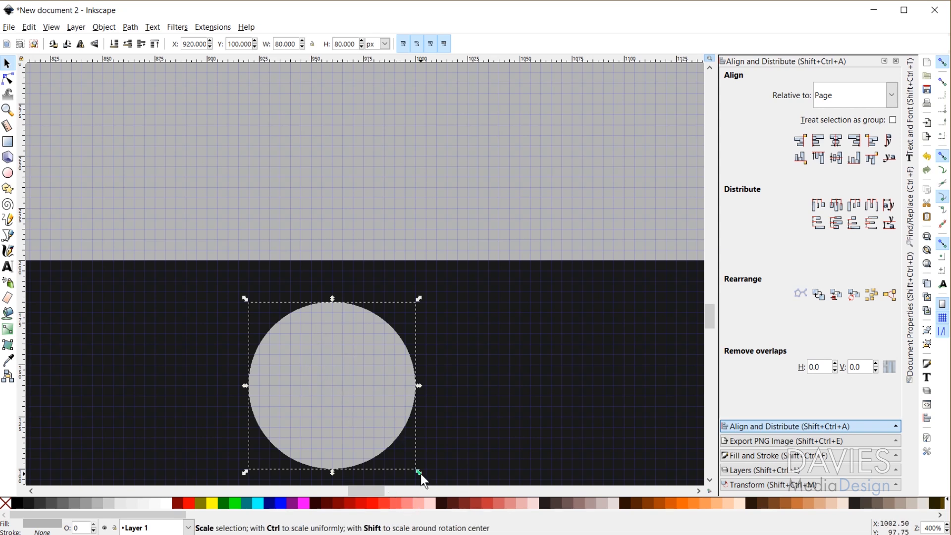
pyautogui.moveTo(419, 474); pyautogui.dragTo(403, 452)
# Nudge the home button circle upward in the lower border to a Y position of 118.5 px
pyautogui.scroll(-3, 302, 365)
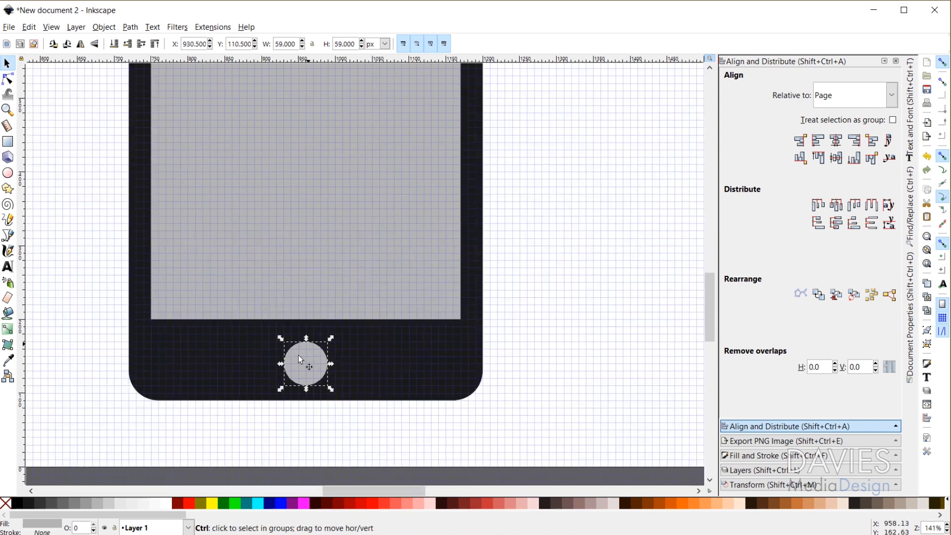
pyautogui.scroll(2, 322, 371)
pyautogui.scroll(-2, 339, 384)
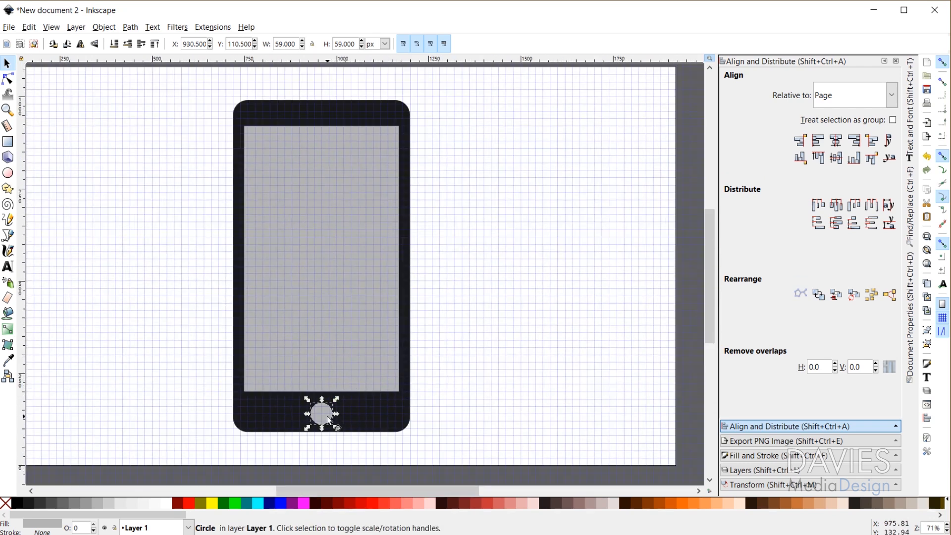
pyautogui.press('Up')
pyautogui.press('Up')
pyautogui.press('Up')
pyautogui.press('Up')
pyautogui.press('Up')
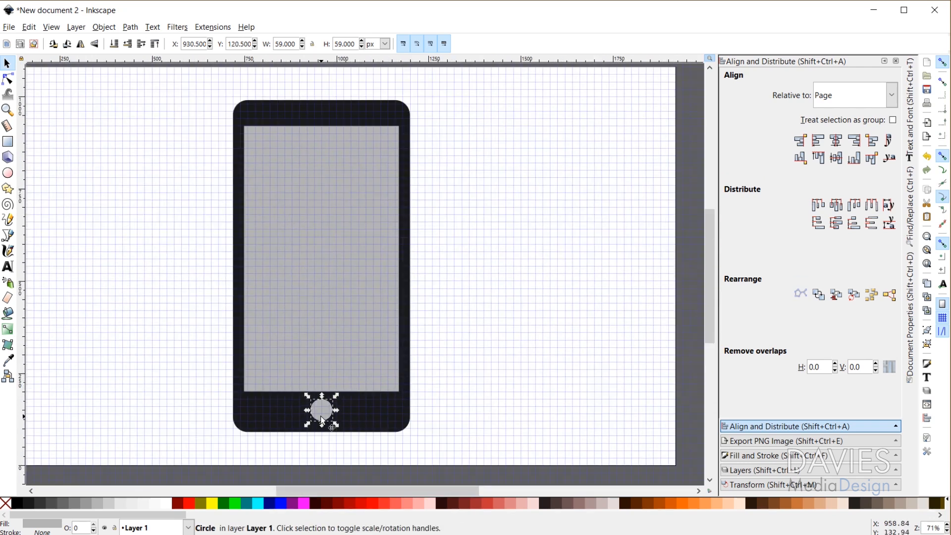
pyautogui.press('Down')
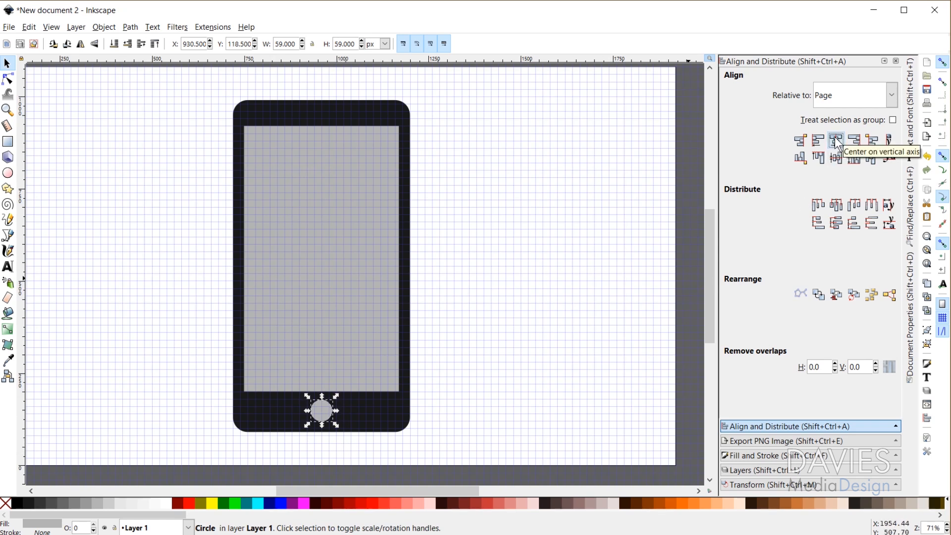
pyautogui.click(511, 315)
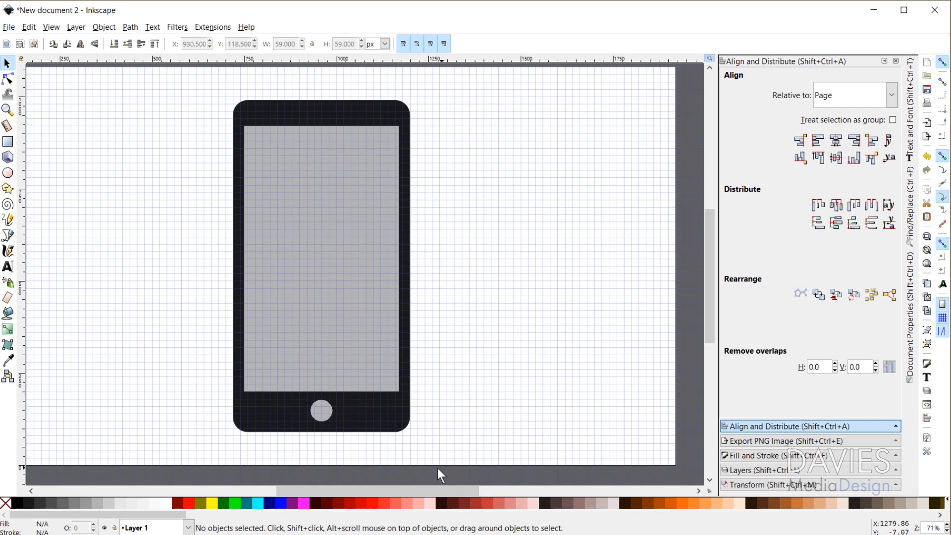
# Move the home button circle up to Y 121 px and center it horizontally on the page
pyautogui.keyDown('ctrl'); pyautogui.scroll(7, 321, 410); pyautogui.keyUp('ctrl')
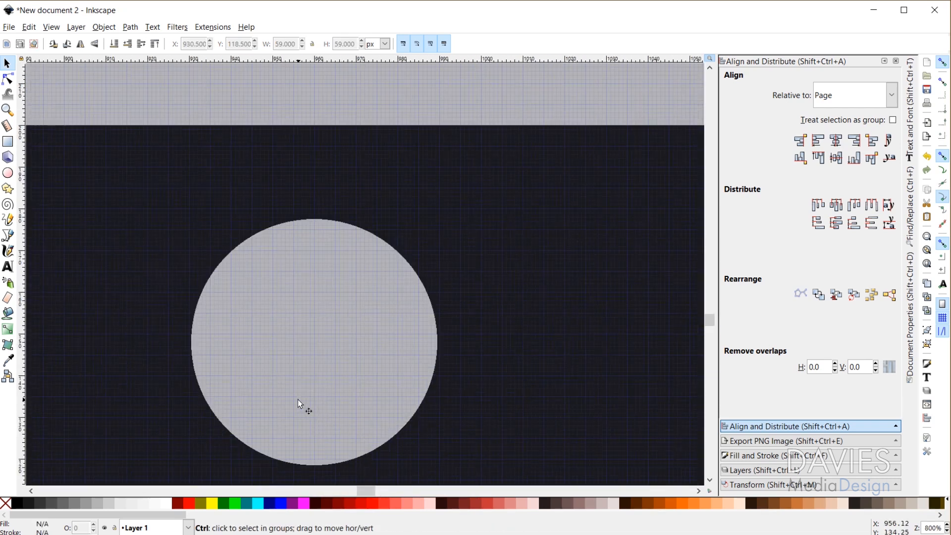
pyautogui.moveTo(308, 382); pyautogui.dragTo(309, 369)
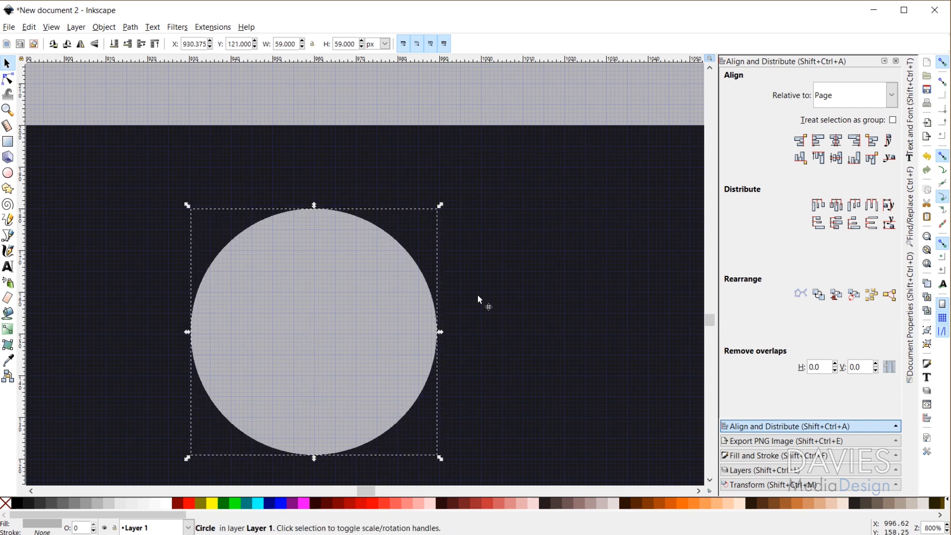
pyautogui.keyDown('ctrl'); pyautogui.scroll(4, 315, 209); pyautogui.keyUp('ctrl')
pyautogui.keyDown('ctrl'); pyautogui.scroll(3, 317, 210); pyautogui.keyUp('ctrl')
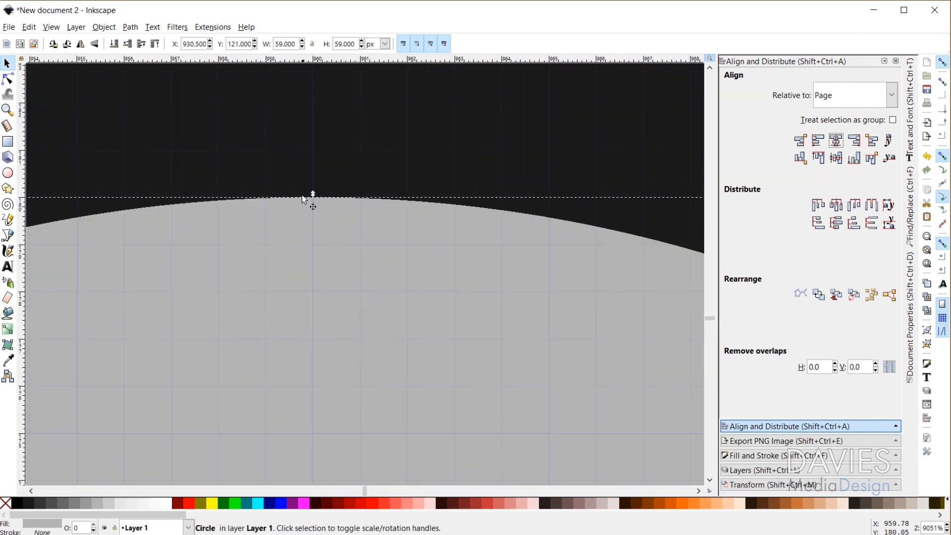
pyautogui.keyDown('ctrl'); pyautogui.scroll(-5, 340, 276); pyautogui.keyUp('ctrl')
pyautogui.scroll(-3, 491, 312)
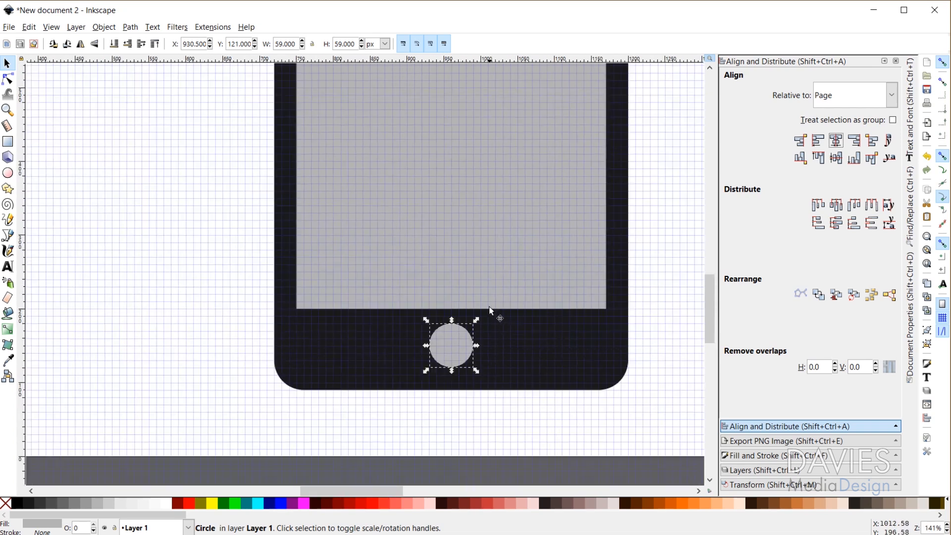
pyautogui.scroll(-1, 585, 198)
pyautogui.scroll(-1, 659, 282)
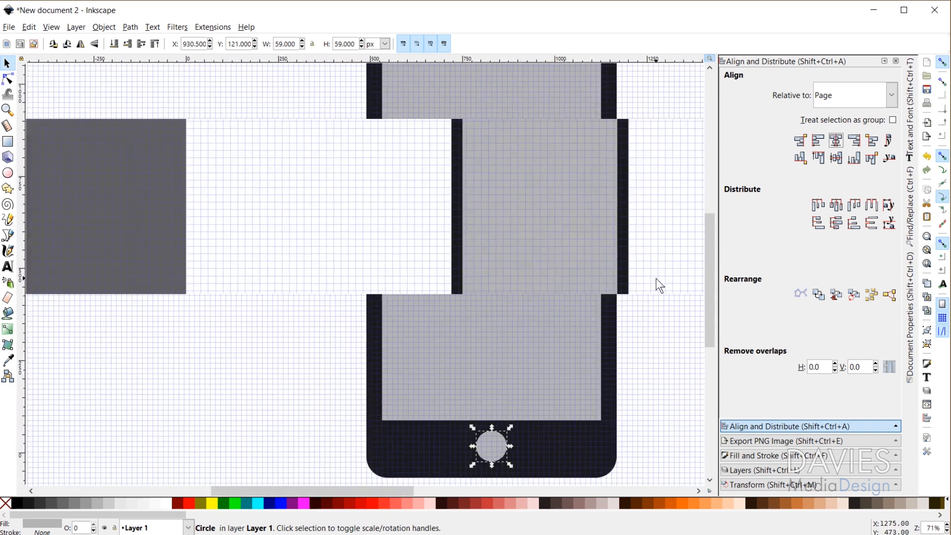
# Draw a thin gray rectangle about 145 px wide and 10 px tall in the dark border above the screen
pyautogui.moveTo(390, 491); pyautogui.dragTo(402, 492)
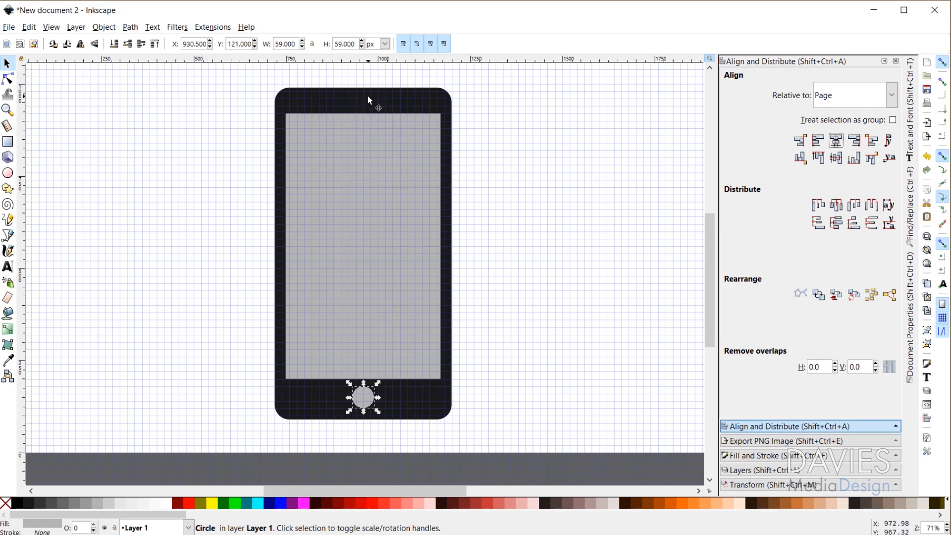
pyautogui.click(8, 142)
pyautogui.scroll(2, 382, 108)
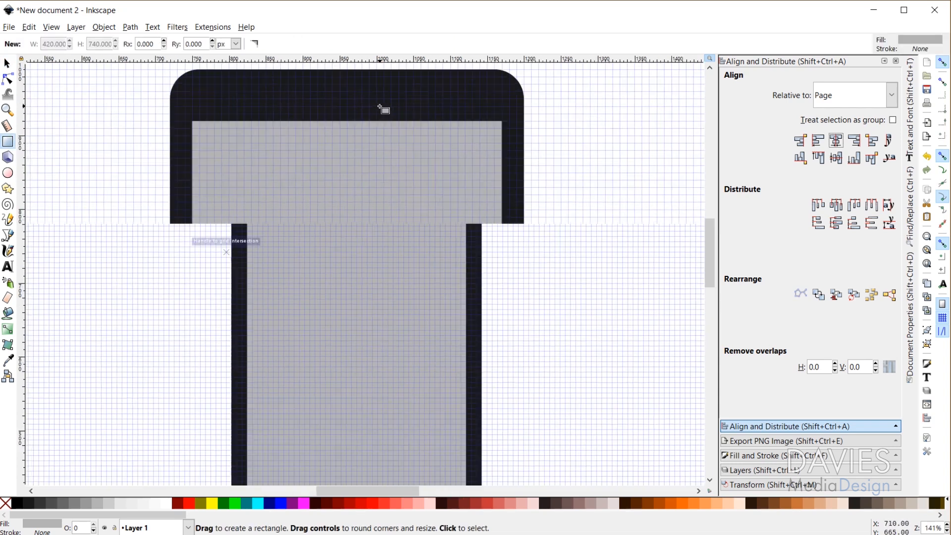
pyautogui.scroll(2, 383, 108)
pyautogui.scroll(4, 304, 145)
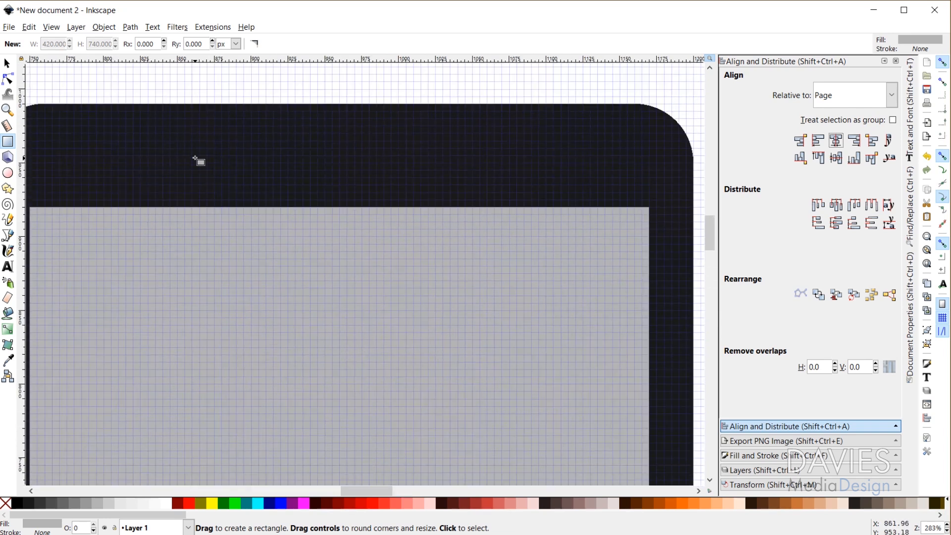
pyautogui.moveTo(191, 149)
pyautogui.mouseDown()
pyautogui.moveTo(469, 165)
pyautogui.moveTo(407, 164)
pyautogui.mouseUp()
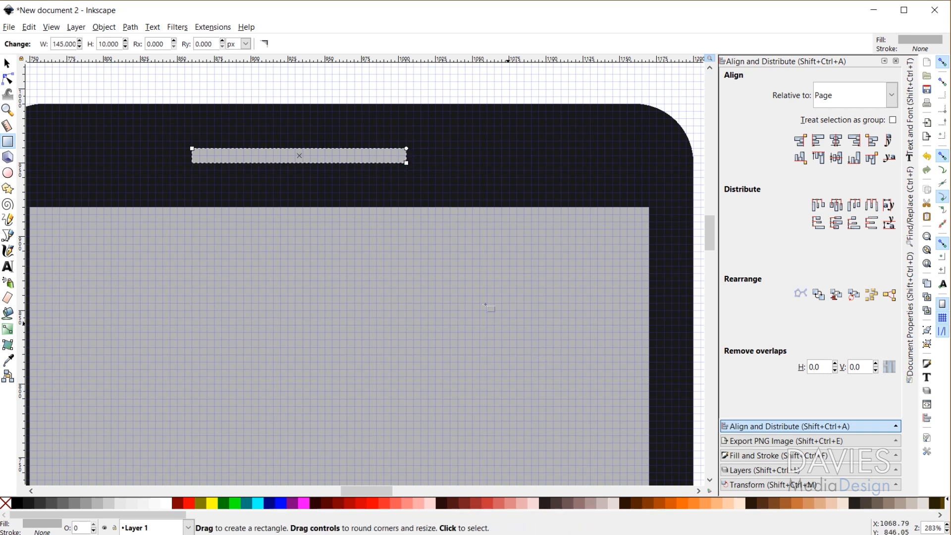
# Reduce the speaker bar's height to 5 px from its lower edge and move it down to Y 945 px
pyautogui.click(7, 63)
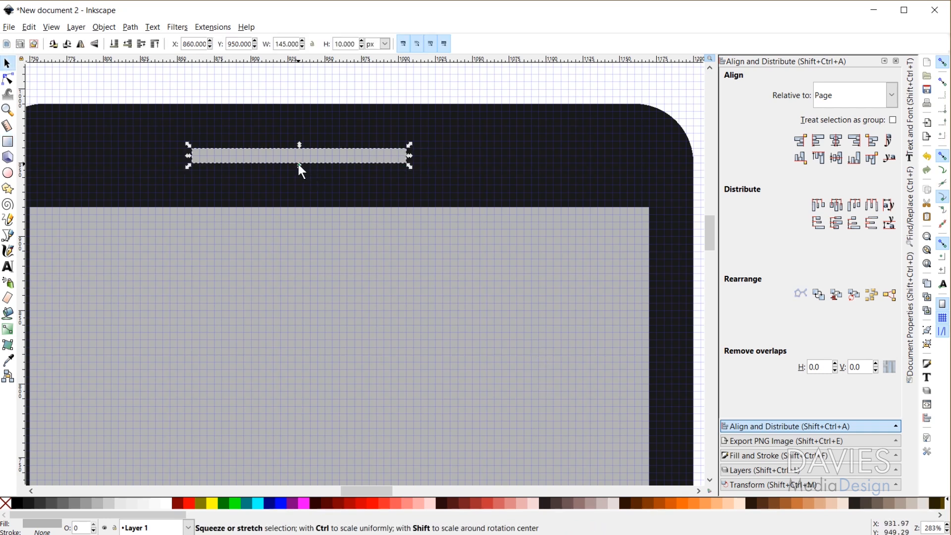
pyautogui.moveTo(300, 163); pyautogui.dragTo(300, 157)
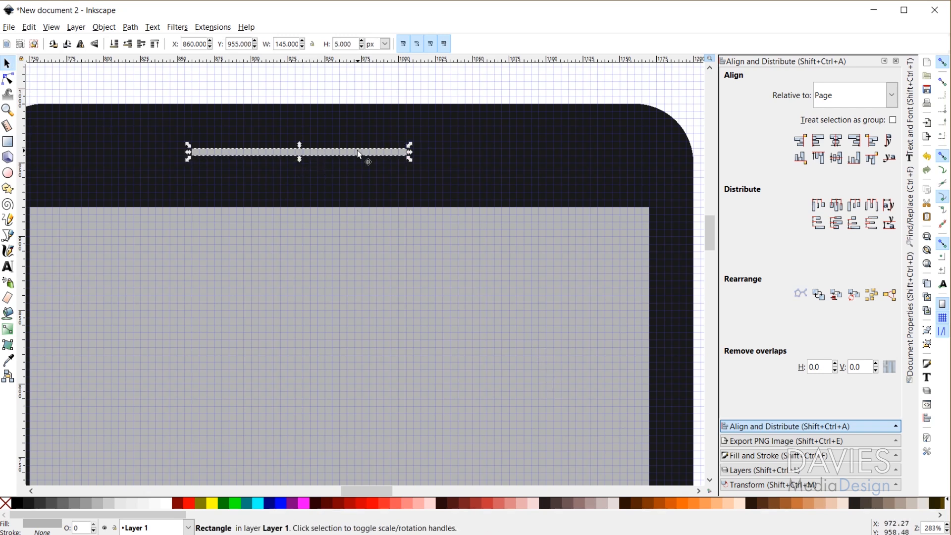
pyautogui.moveTo(358, 151)
pyautogui.mouseDown()
pyautogui.moveTo(359, 175)
pyautogui.moveTo(361, 166)
pyautogui.mouseUp()
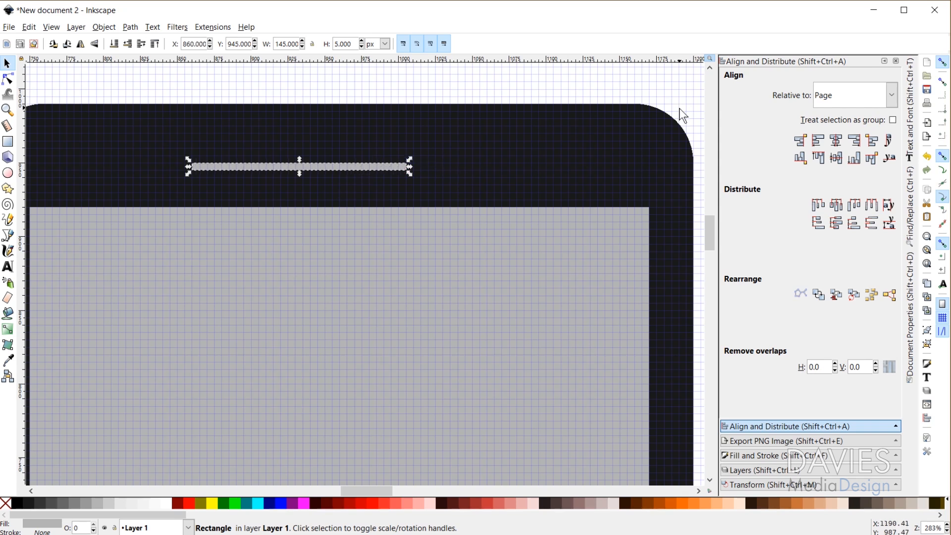
# Center the speaker bar horizontally on the page and round its corners with 5 px Rx and Ry radii
pyautogui.click(837, 142)
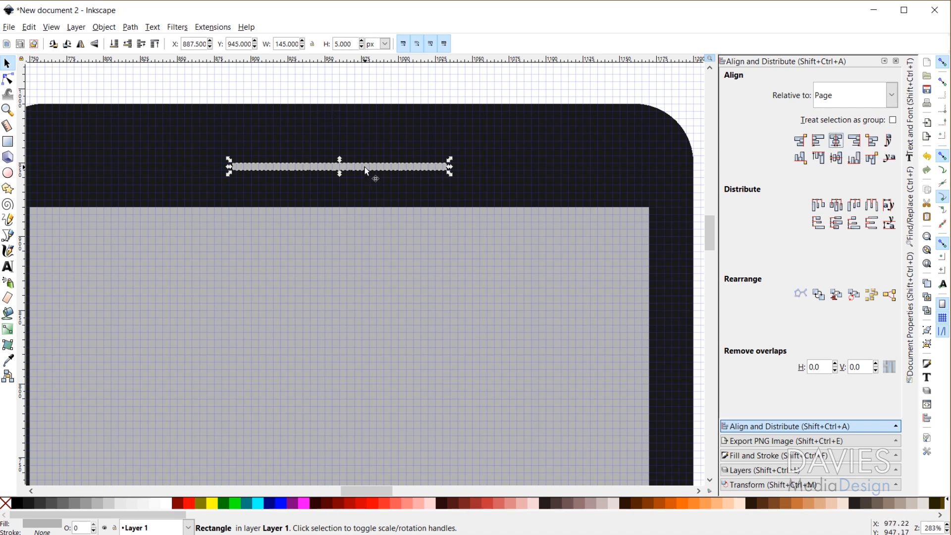
pyautogui.press('r')
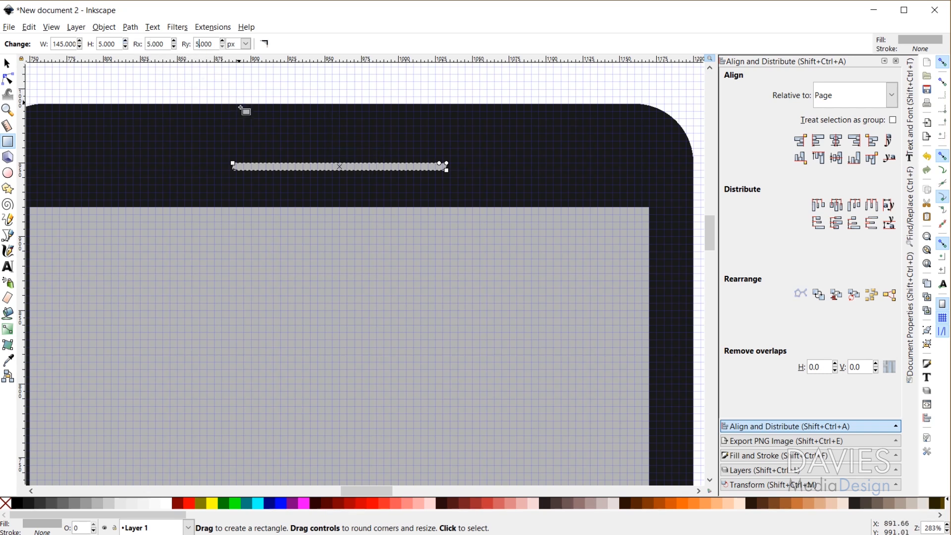
pyautogui.click(8, 64)
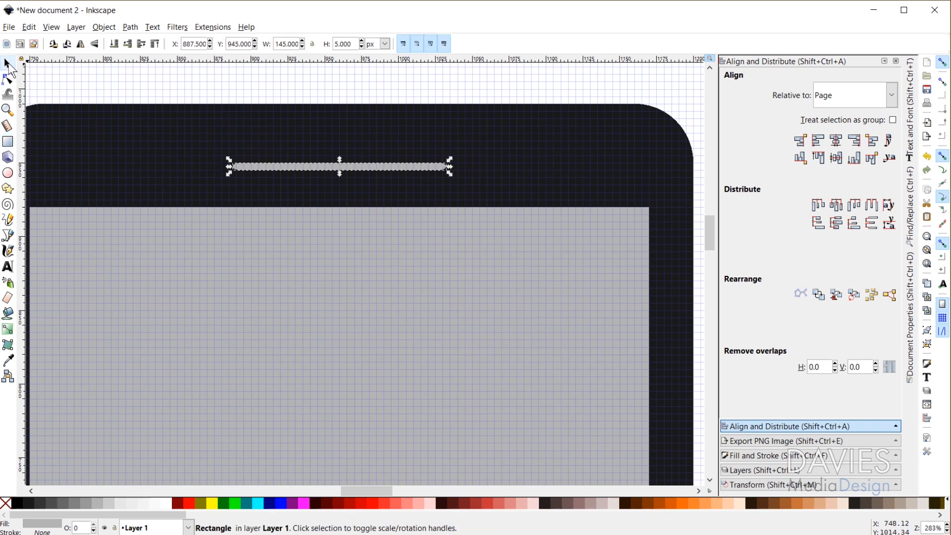
pyautogui.press('Escape')
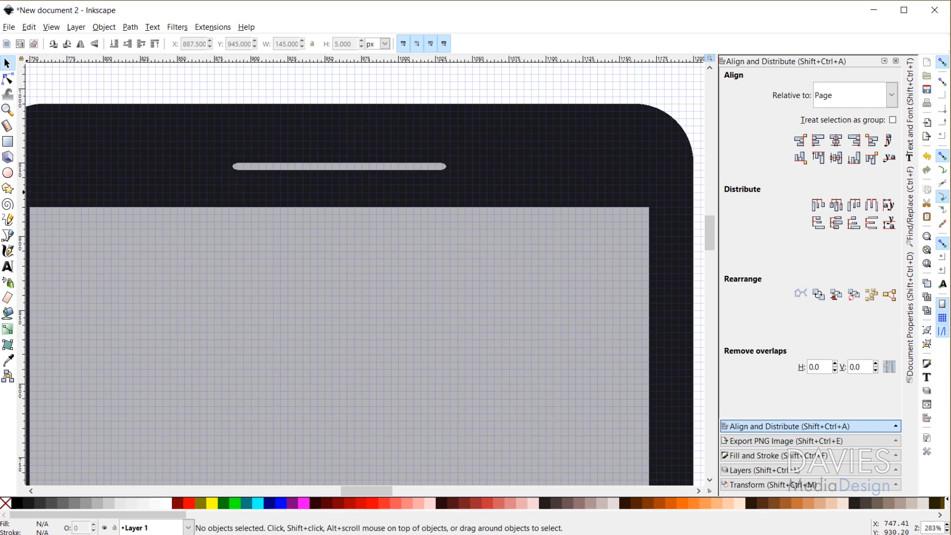
# Draw a camera circle 10 px in diameter just above the middle of the speaker bar
pyautogui.click(8, 173)
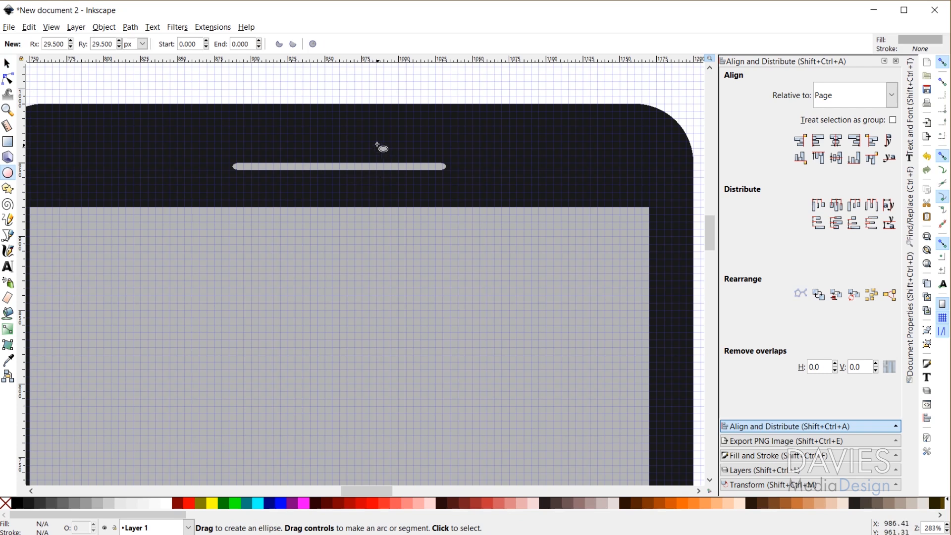
pyautogui.press('ctrl')
pyautogui.moveTo(339, 142); pyautogui.dragTo(348, 149)
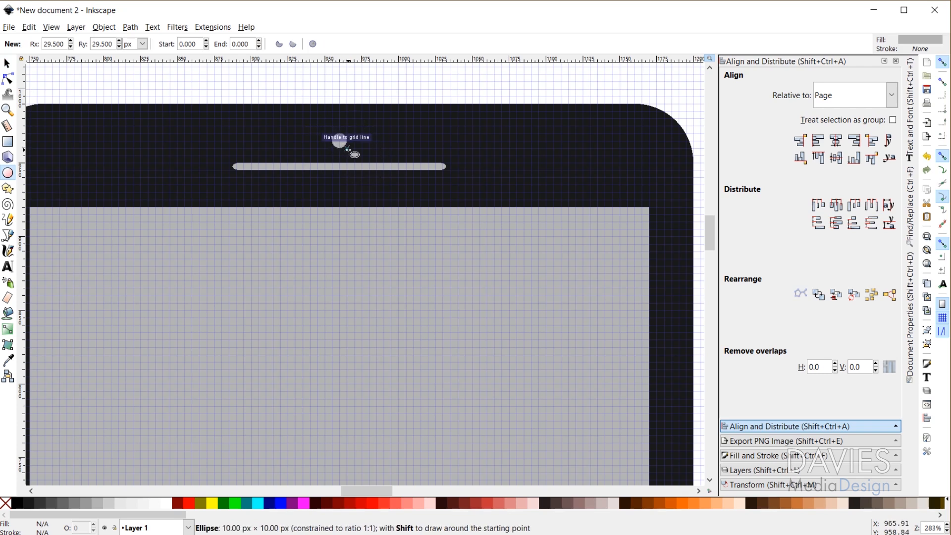
pyautogui.moveTo(349, 150); pyautogui.dragTo(349, 149)
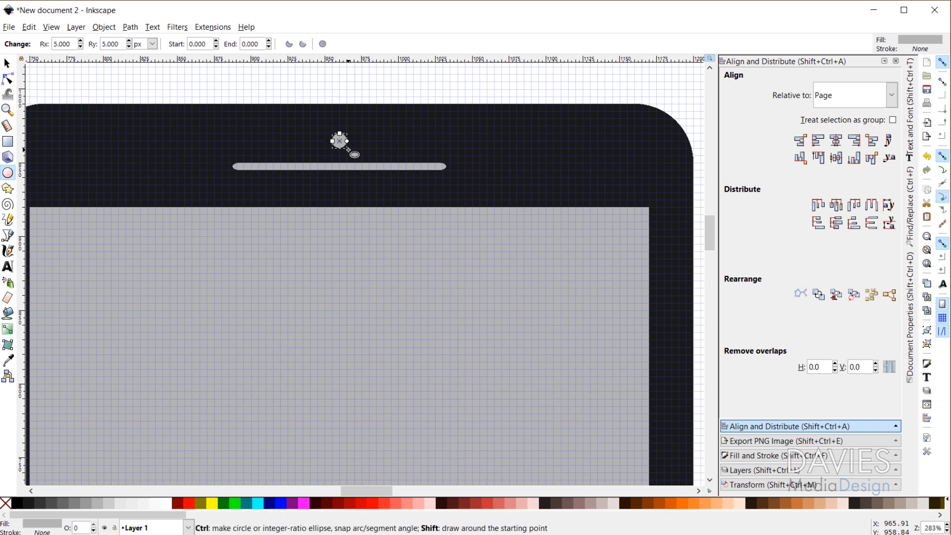
# Center the camera circle horizontally on the page and deselect it
pyautogui.click(7, 64)
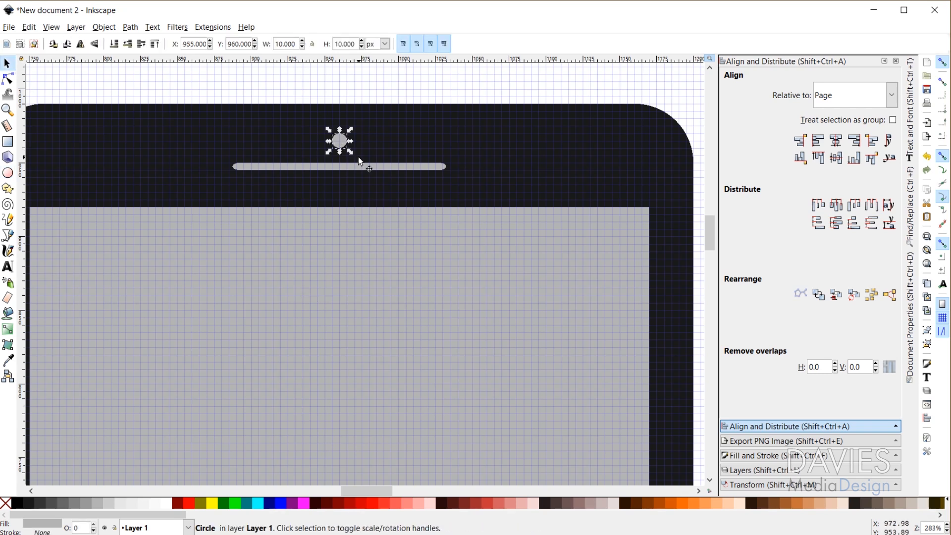
pyautogui.scroll(5, 347, 159)
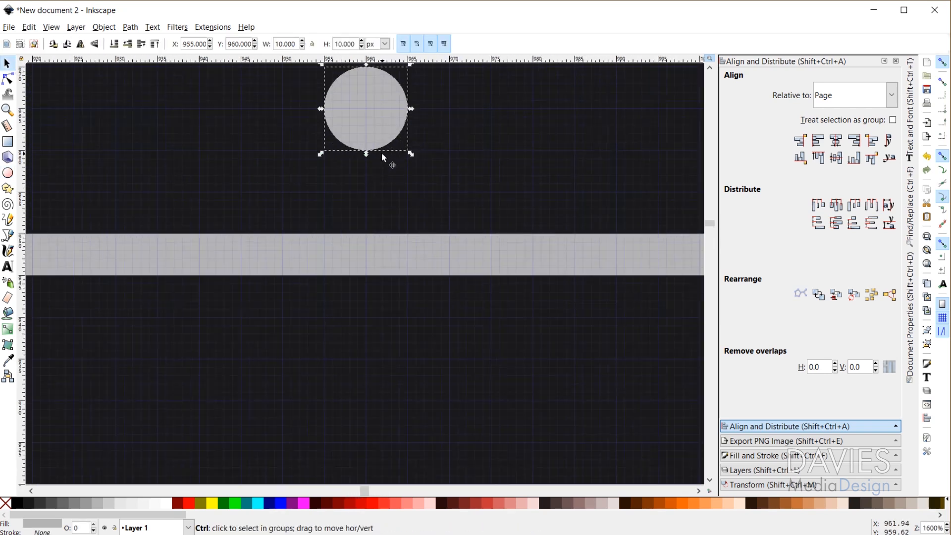
pyautogui.scroll(2, 370, 131)
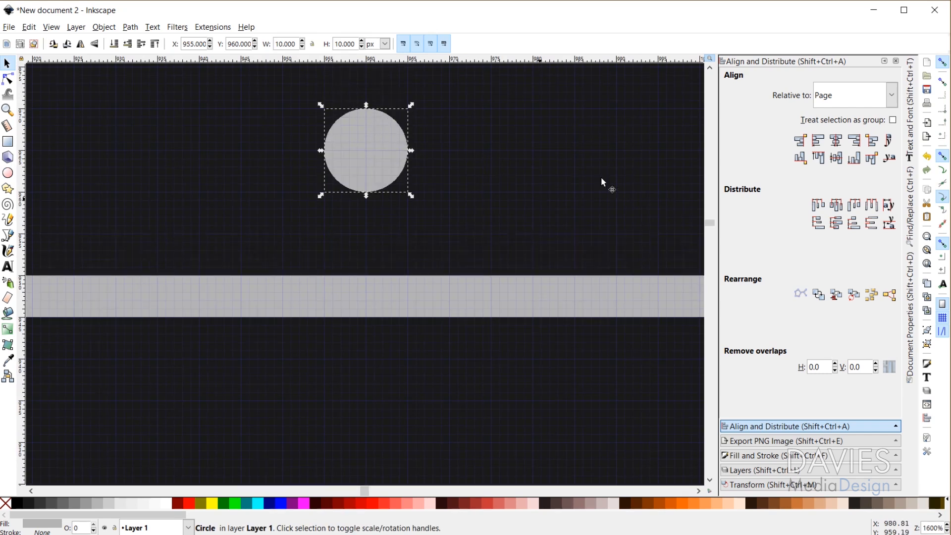
pyautogui.click(837, 143)
pyautogui.scroll(-5, 475, 289)
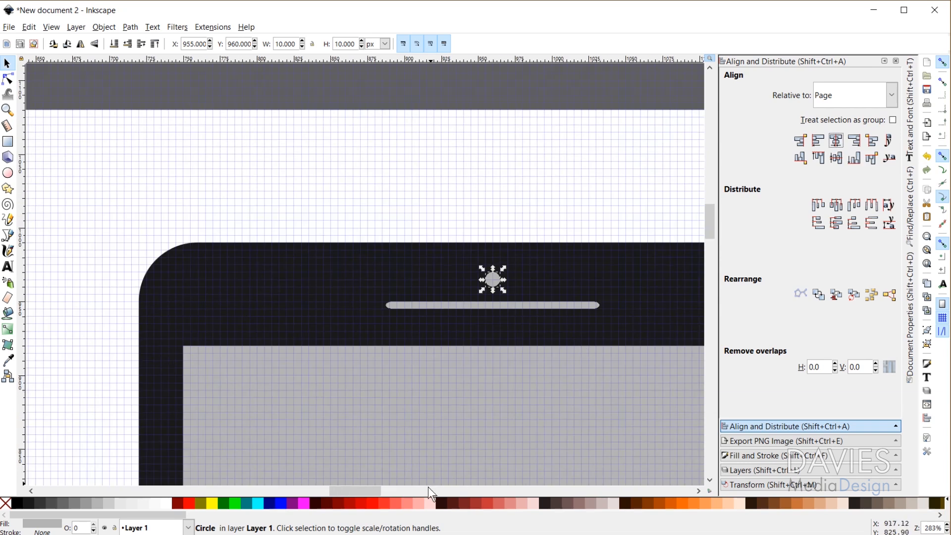
pyautogui.hscroll(6, 379, 492)
pyautogui.scroll(-1, 422, 409)
pyautogui.scroll(-5, 420, 397)
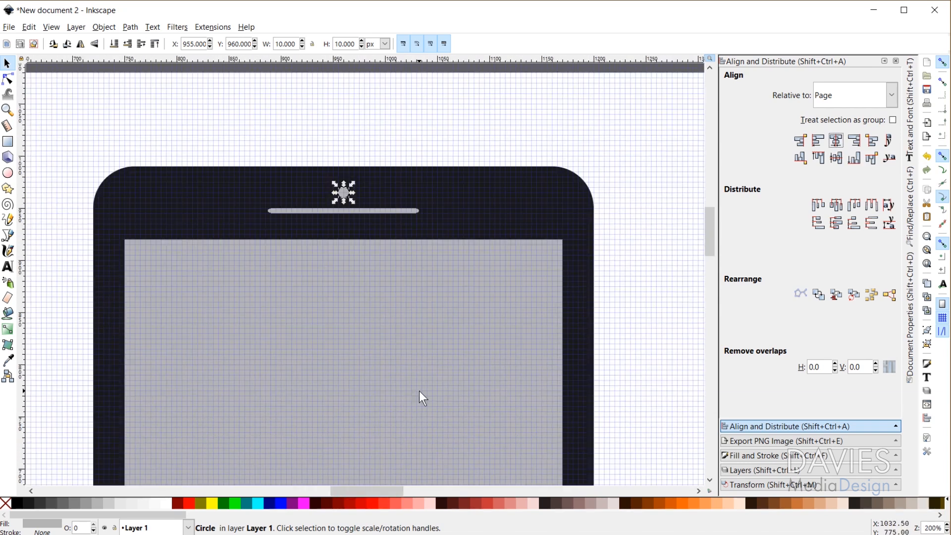
pyautogui.scroll(-2, 419, 391)
pyautogui.scroll(-4, 416, 389)
pyautogui.click(556, 293)
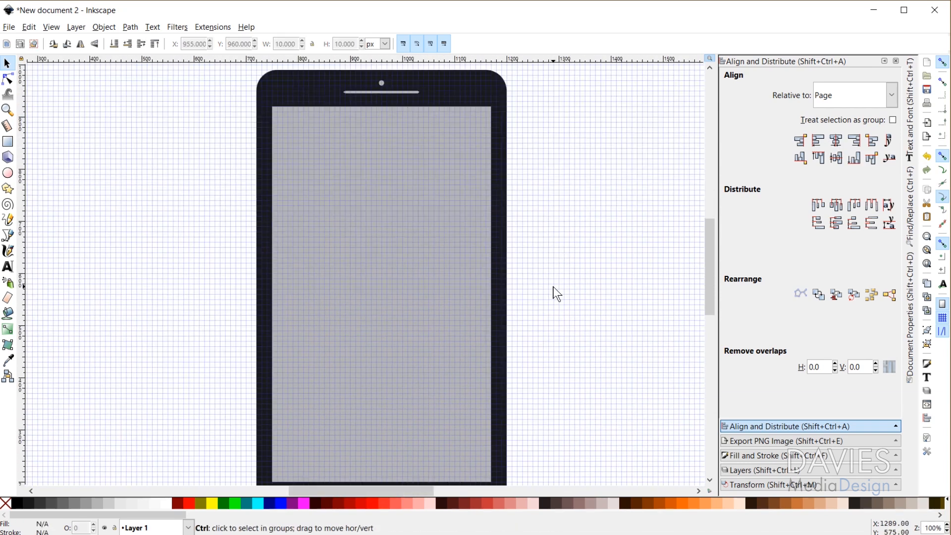
pyautogui.scroll(-1, 556, 293)
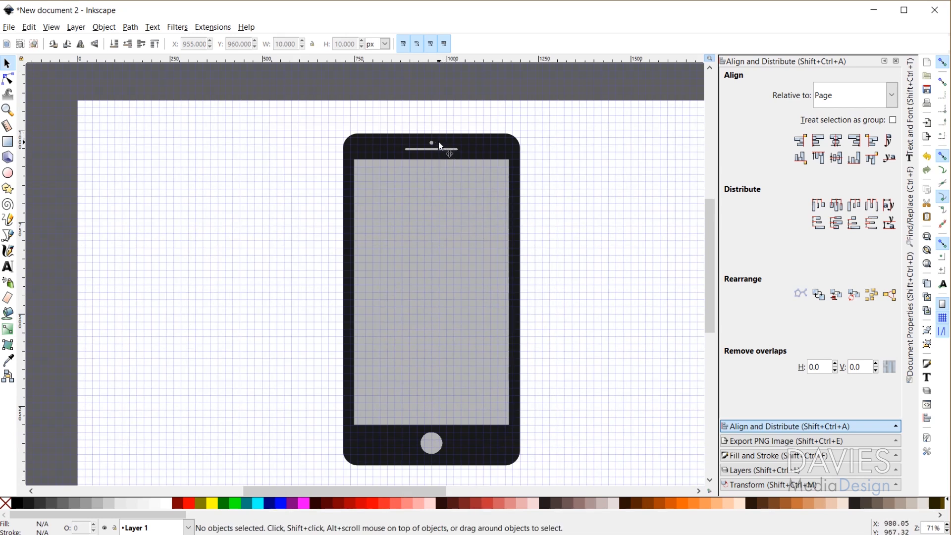
# Select the speaker bar and camera circle together and nudge them down to Y 941 px
pyautogui.scroll(7, 436, 145)
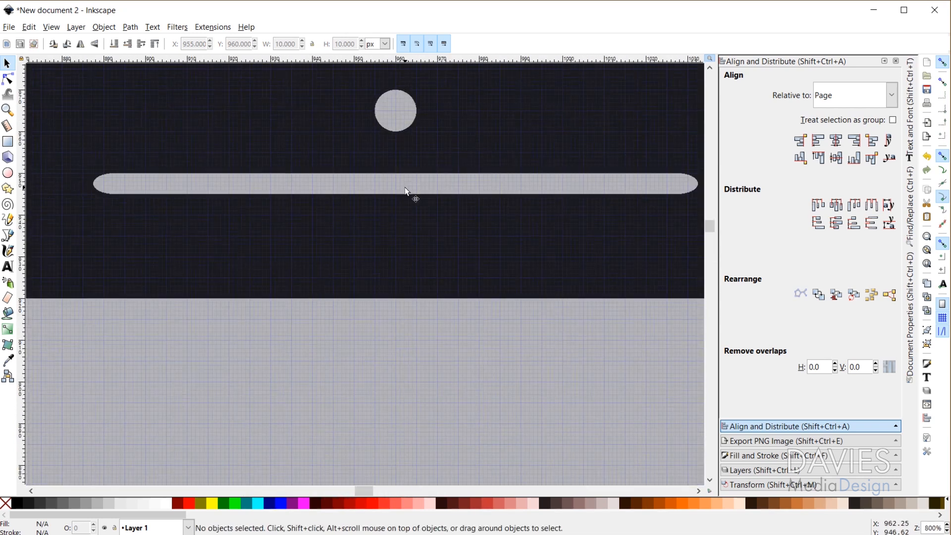
pyautogui.click(405, 191)
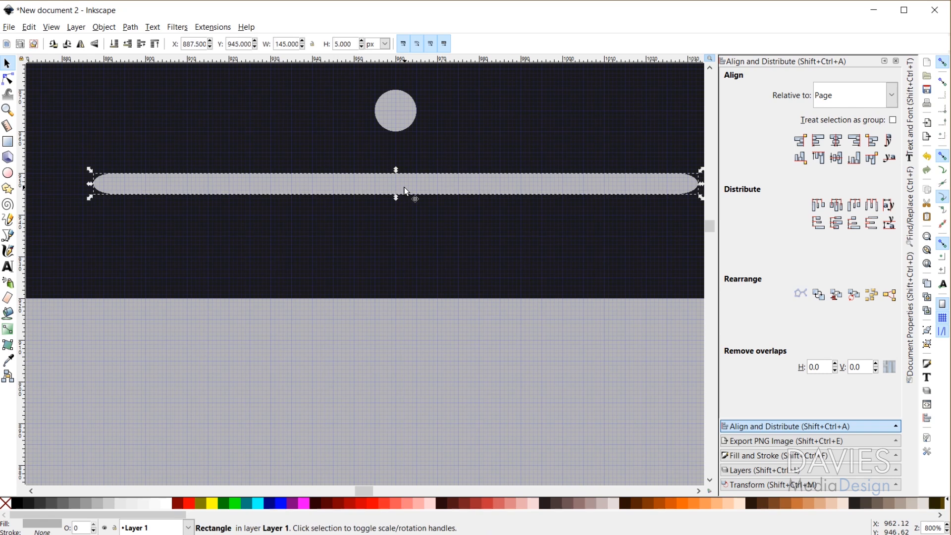
pyautogui.keyDown('shift'); pyautogui.click(400, 118); pyautogui.keyUp('shift')
pyautogui.press('Down')
pyautogui.press('Down')
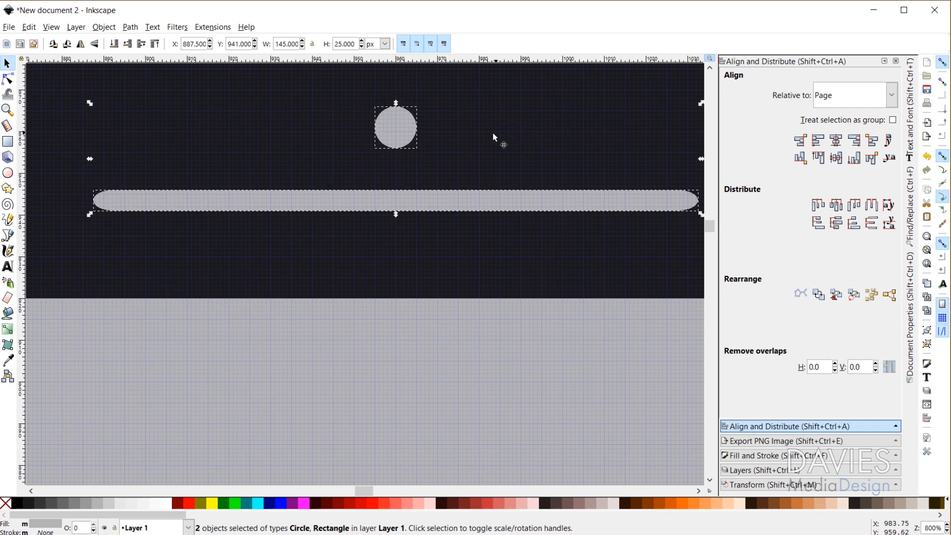
# Lower the speaker bar and camera circle slightly further to Y 939.895 px and clear the selection
pyautogui.keyDown('ctrl'); pyautogui.scroll(5, 404, 134); pyautogui.keyUp('ctrl')
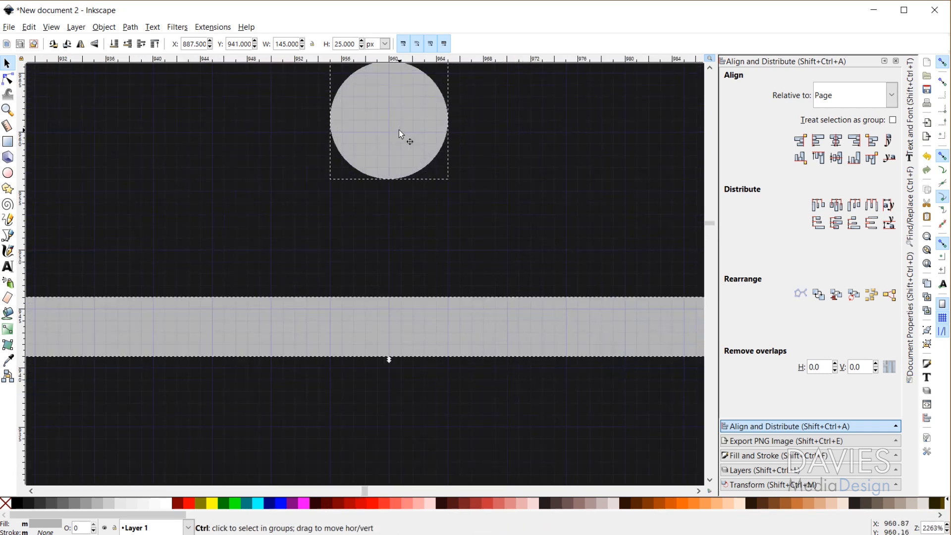
pyautogui.moveTo(403, 174); pyautogui.dragTo(403, 199)
pyautogui.keyDown('ctrl'); pyautogui.scroll(-11, 598, 412); pyautogui.keyUp('ctrl')
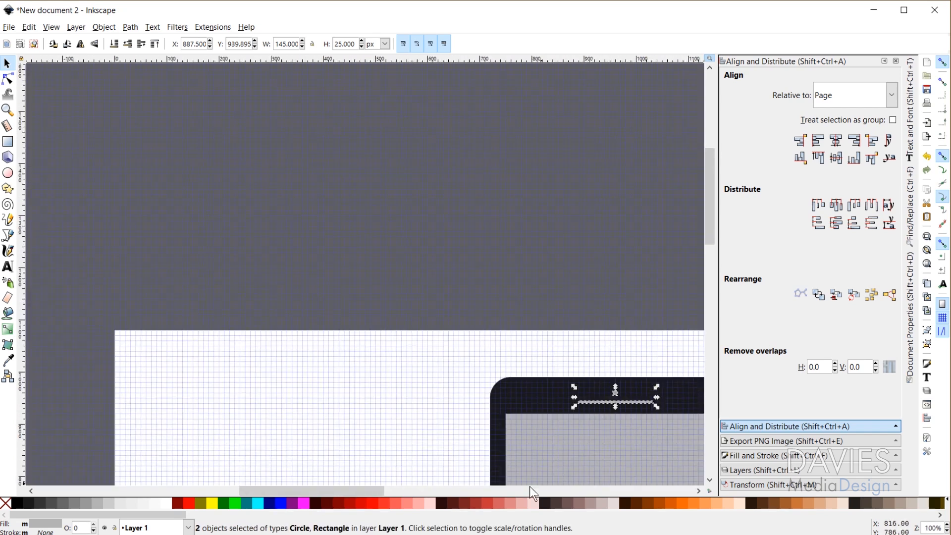
pyautogui.moveTo(351, 490); pyautogui.dragTo(440, 486)
pyautogui.scroll(-5, 499, 301)
pyautogui.keyDown('ctrl'); pyautogui.scroll(-2, 499, 301); pyautogui.keyUp('ctrl')
pyautogui.click(499, 301)
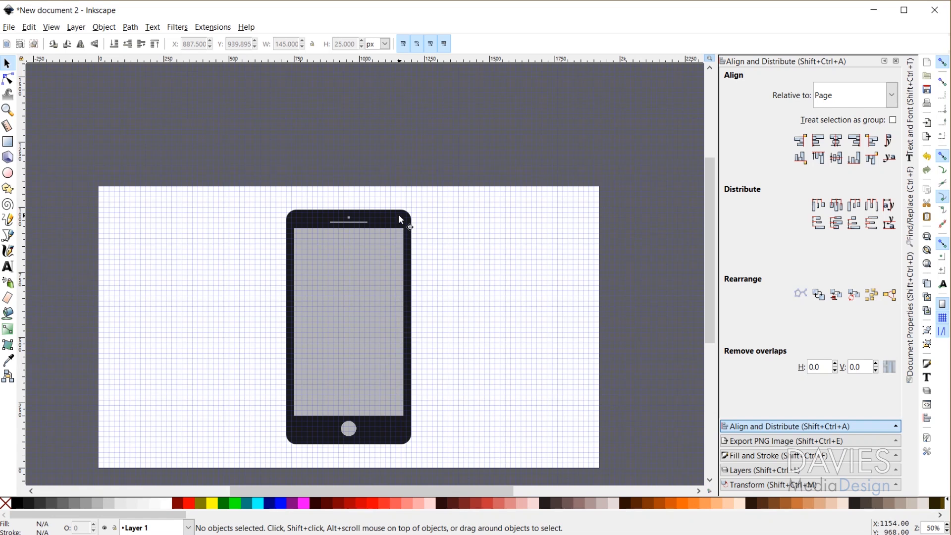
# Fill the phone body with white and create a linear gradient in its stroke from the upper-left to the lower-right corner
pyautogui.click(399, 216)
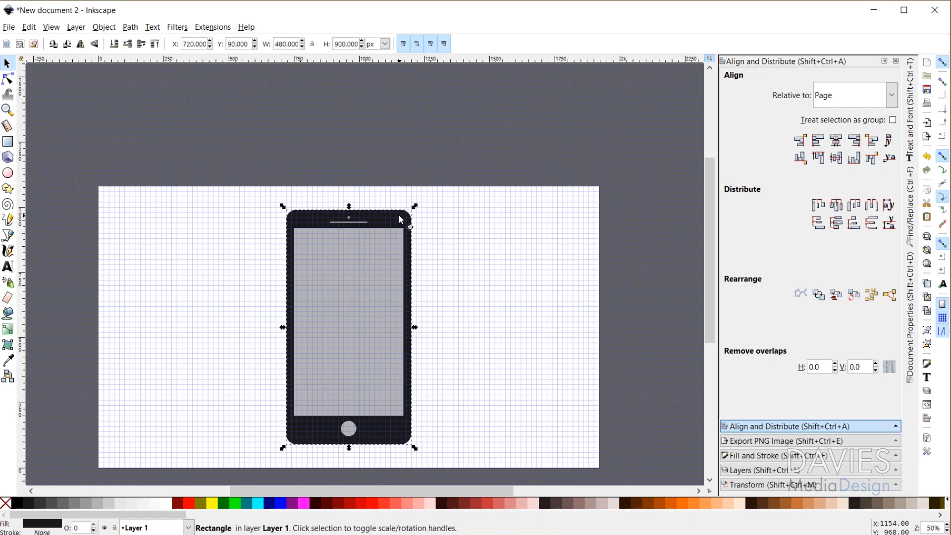
pyautogui.click(168, 504)
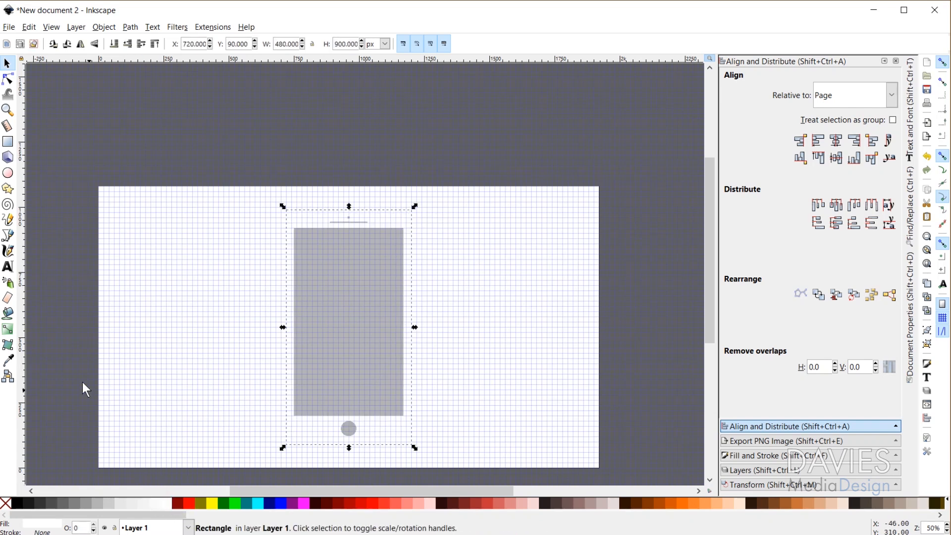
pyautogui.click(8, 329)
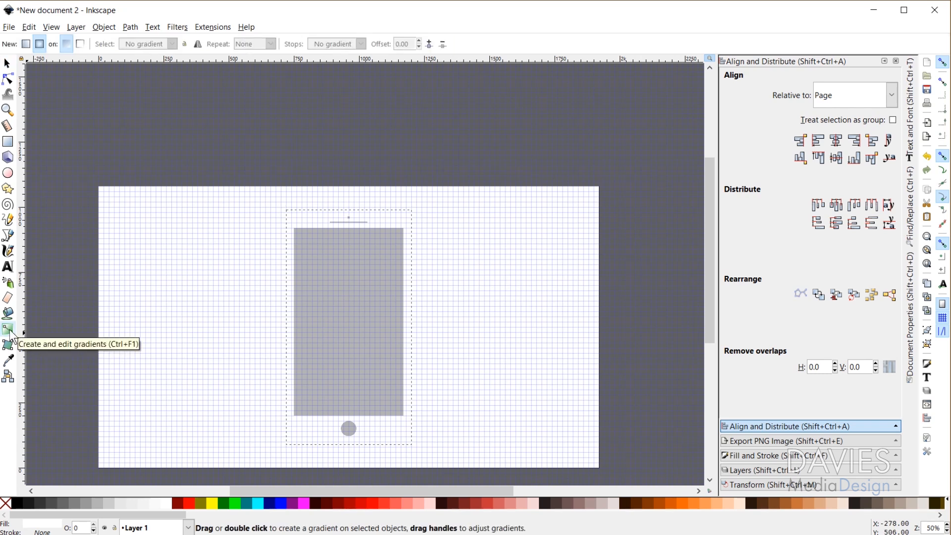
pyautogui.click(81, 43)
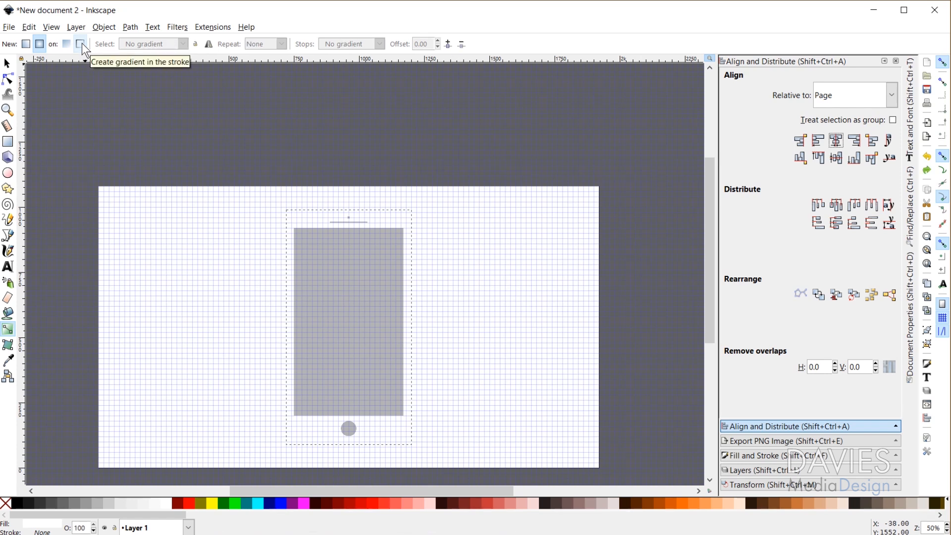
pyautogui.click(26, 45)
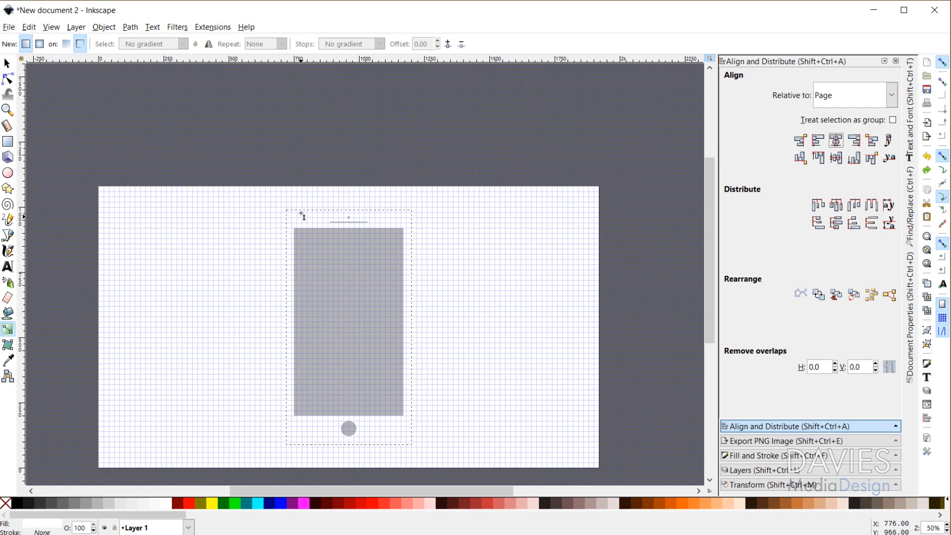
pyautogui.moveTo(292, 216); pyautogui.dragTo(411, 443)
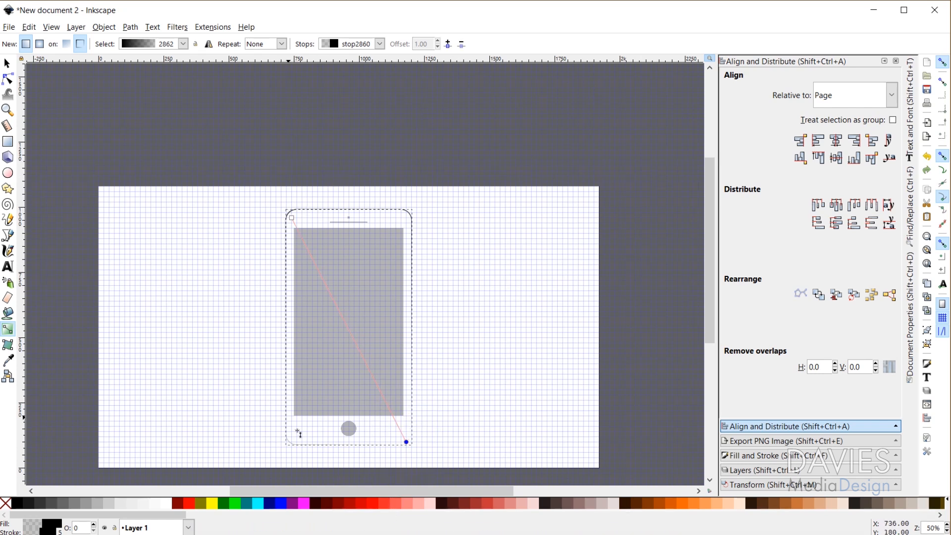
# Open the stroke style settings for the phone body and select the lower-right stop of its outline gradient
pyautogui.click(762, 456)
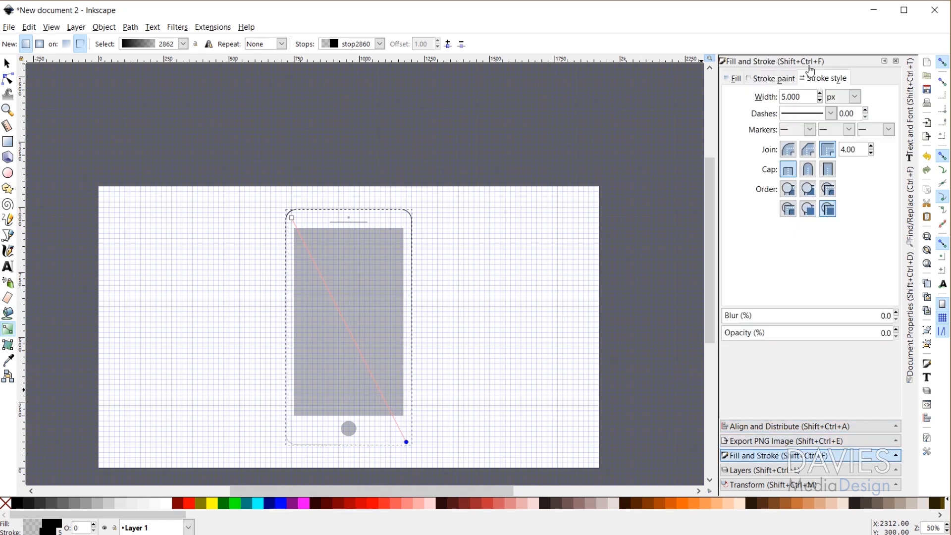
pyautogui.click(103, 27)
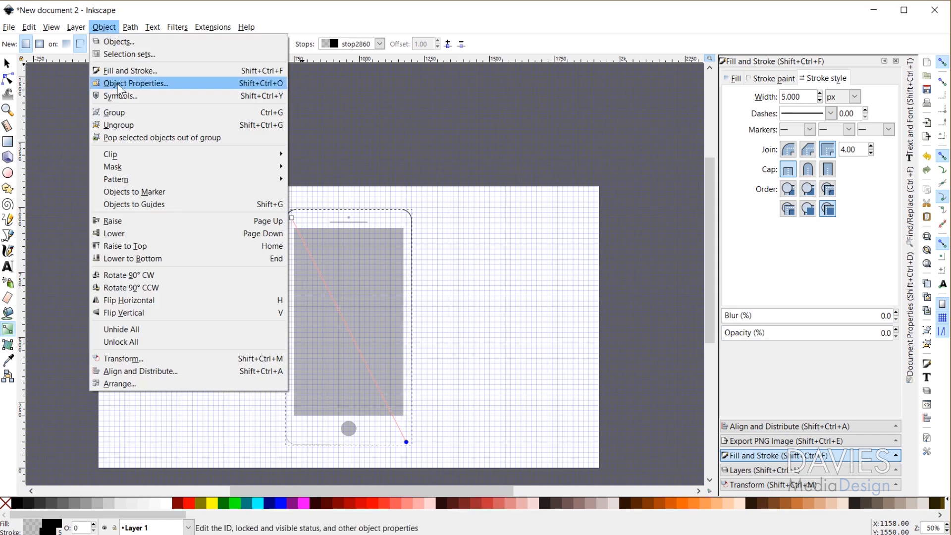
pyautogui.press('Escape')
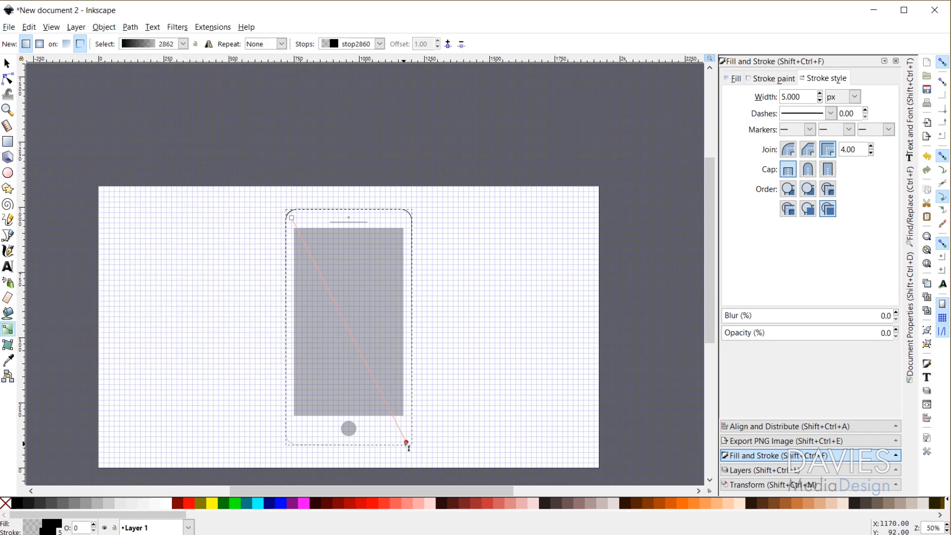
pyautogui.click(407, 442)
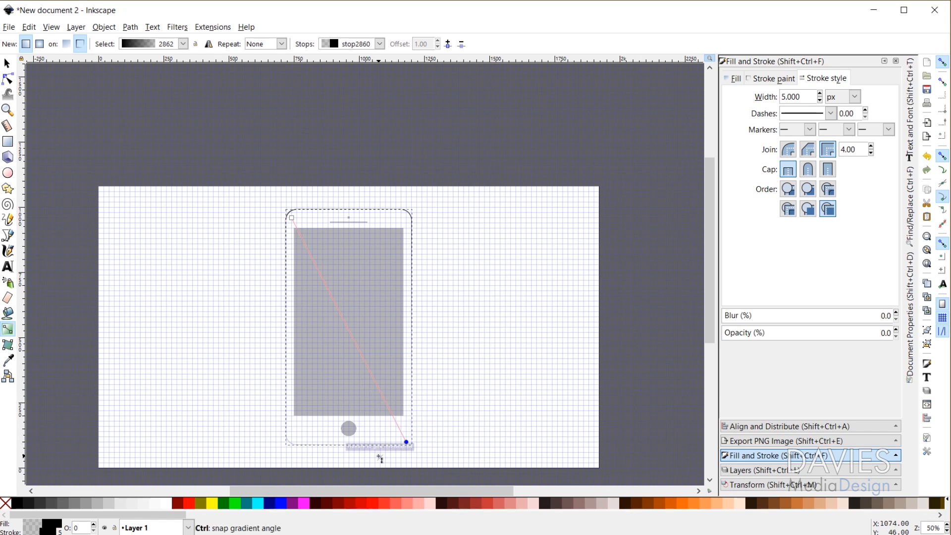
# Set the phone body's stroke width to 15 px
pyautogui.keyDown('ctrl'); pyautogui.scroll(2, 379, 453); pyautogui.keyUp('ctrl')
pyautogui.scroll(2, 357, 422)
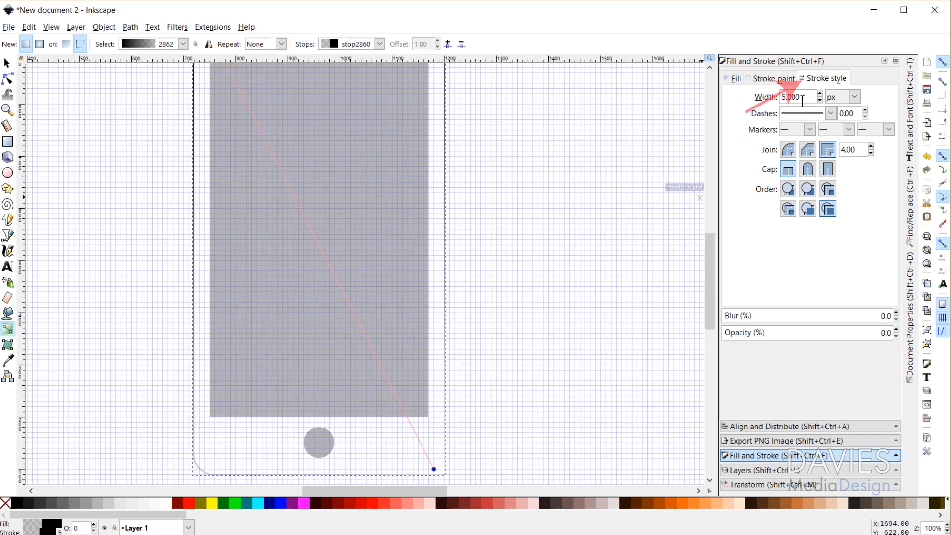
pyautogui.moveTo(805, 97); pyautogui.dragTo(746, 98)
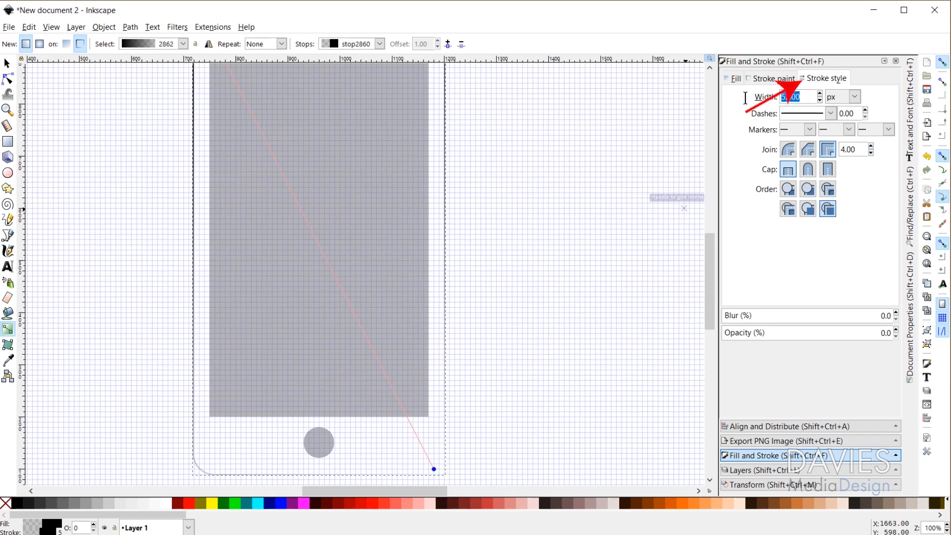
pyautogui.write('15')
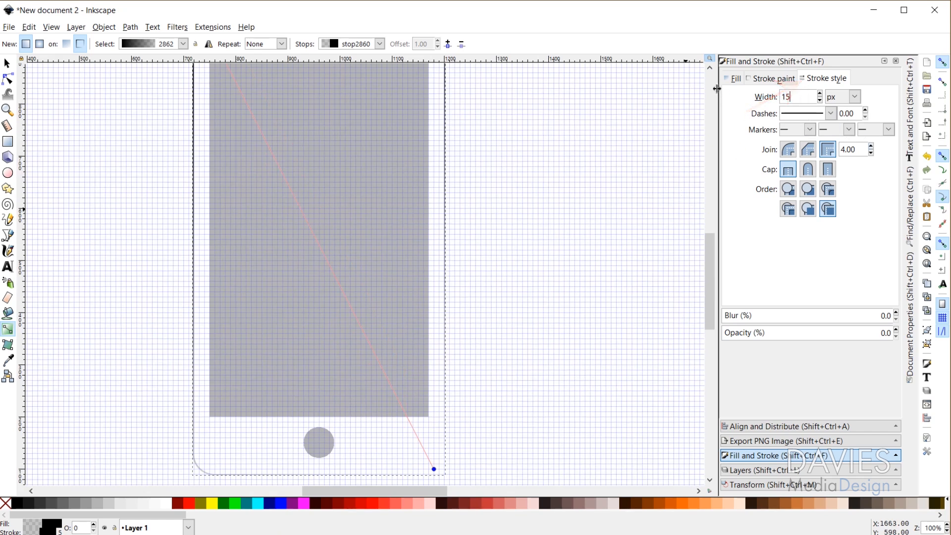
pyautogui.press('Return')
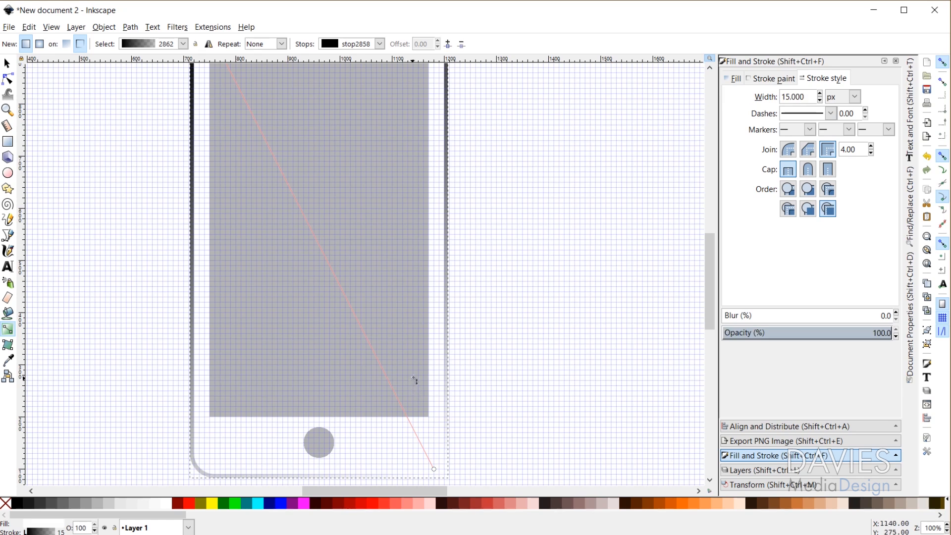
# Set the phone body's stroke width to 10 px
pyautogui.scroll(-1, 415, 380)
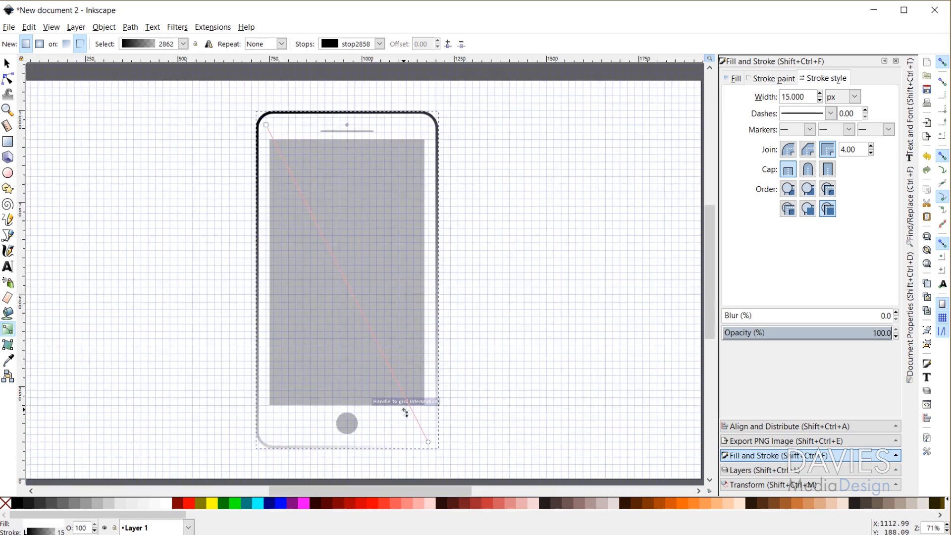
pyautogui.moveTo(815, 97); pyautogui.dragTo(764, 101)
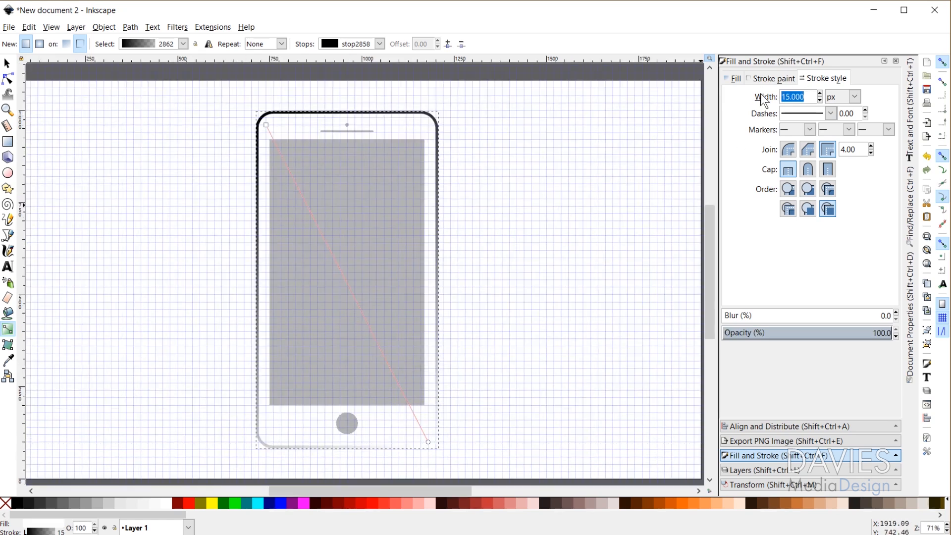
pyautogui.write('10')
pyautogui.press('Return')
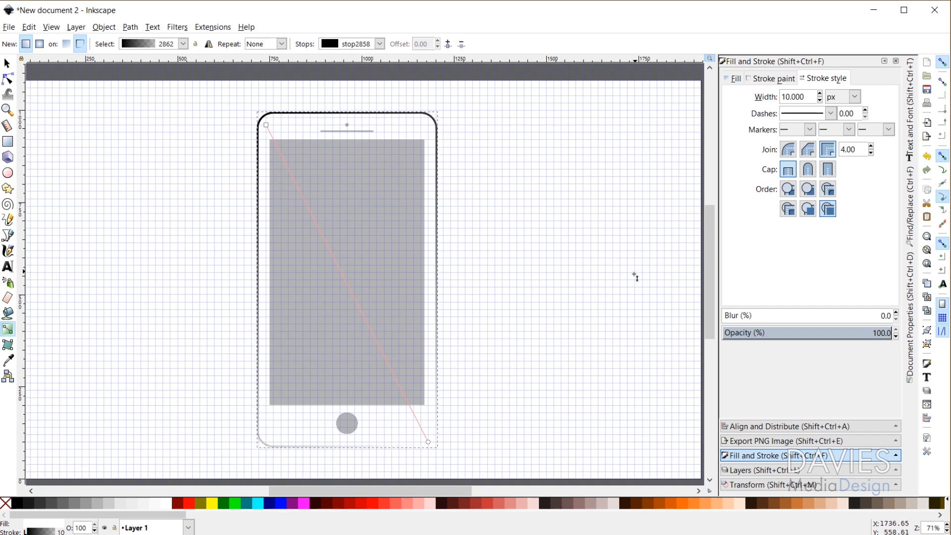
# Recolour the body outline's gradient with dark gray at the upper-left stop and opaque light gray at the lower-right stop
pyautogui.click(428, 443)
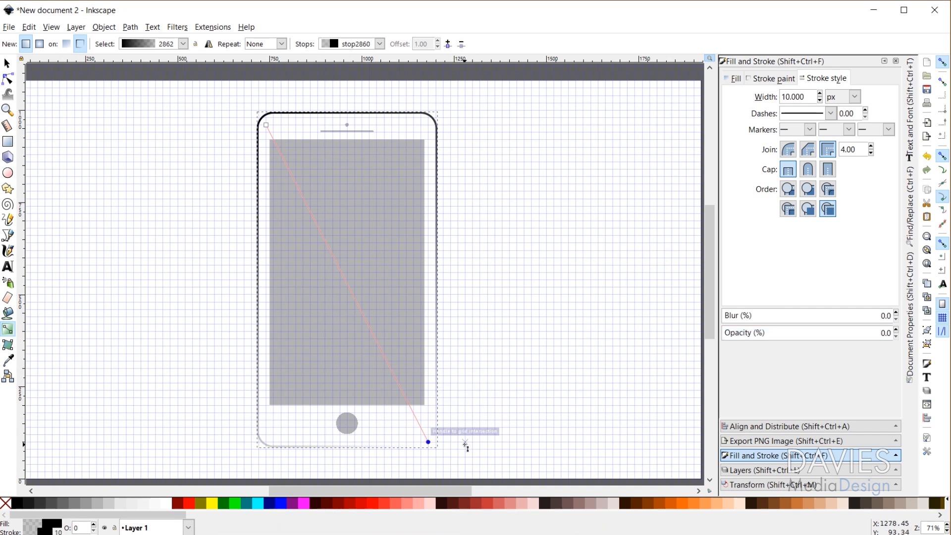
pyautogui.click(97, 500)
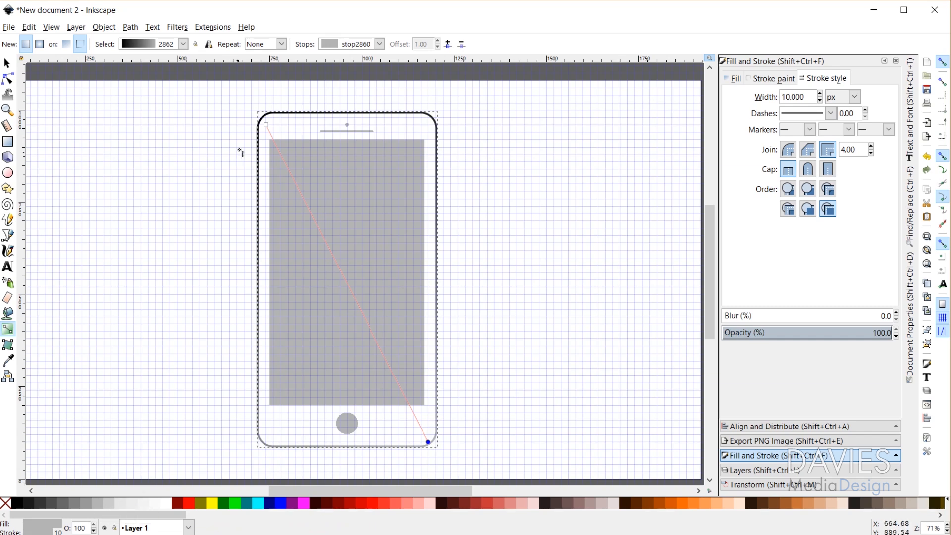
pyautogui.click(266, 125)
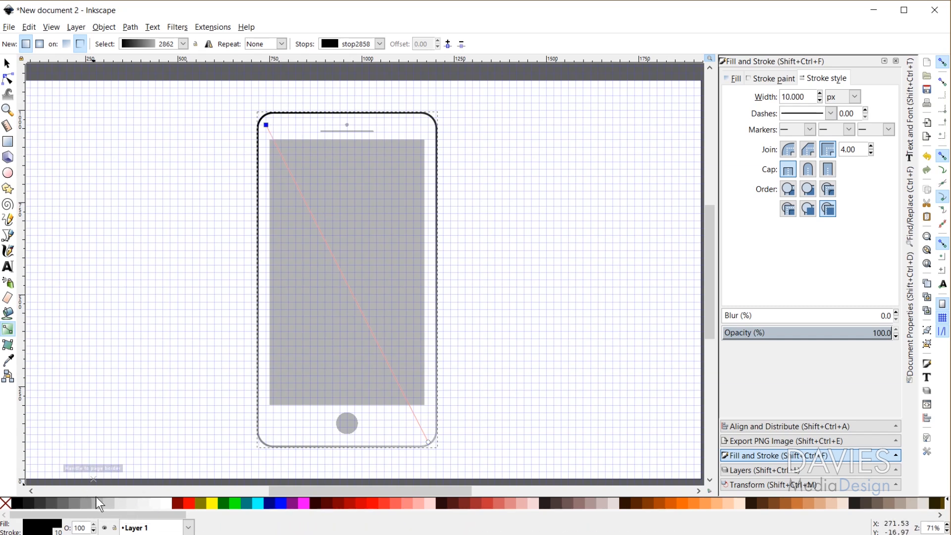
pyautogui.click(73, 499)
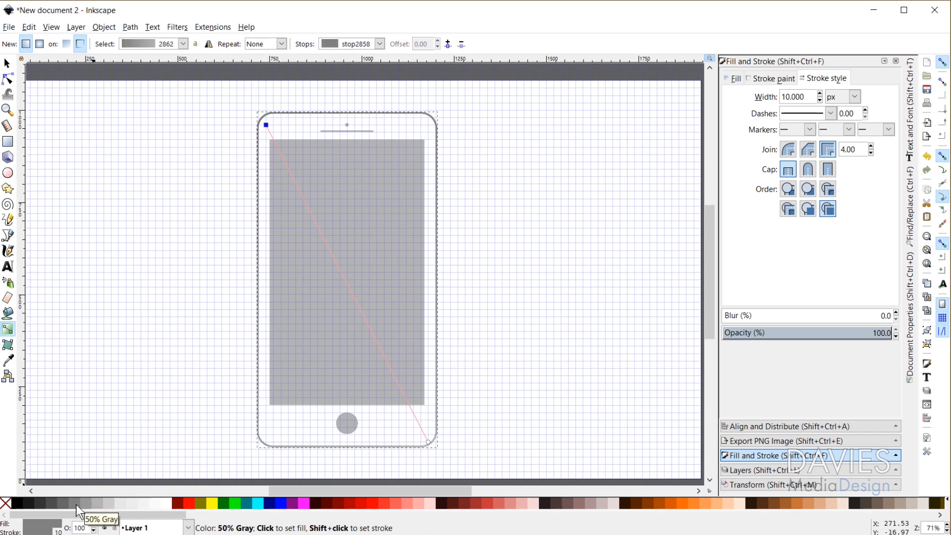
pyautogui.click(61, 503)
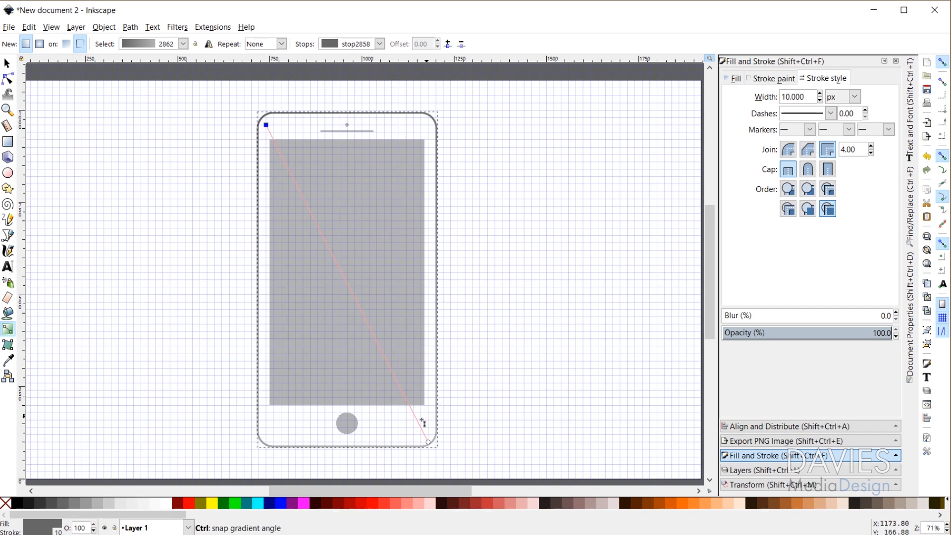
# Create a linear stroke gradient on the home button circle from its upper-left to just past its lower-right edge, and deselect it
pyautogui.click(7, 64)
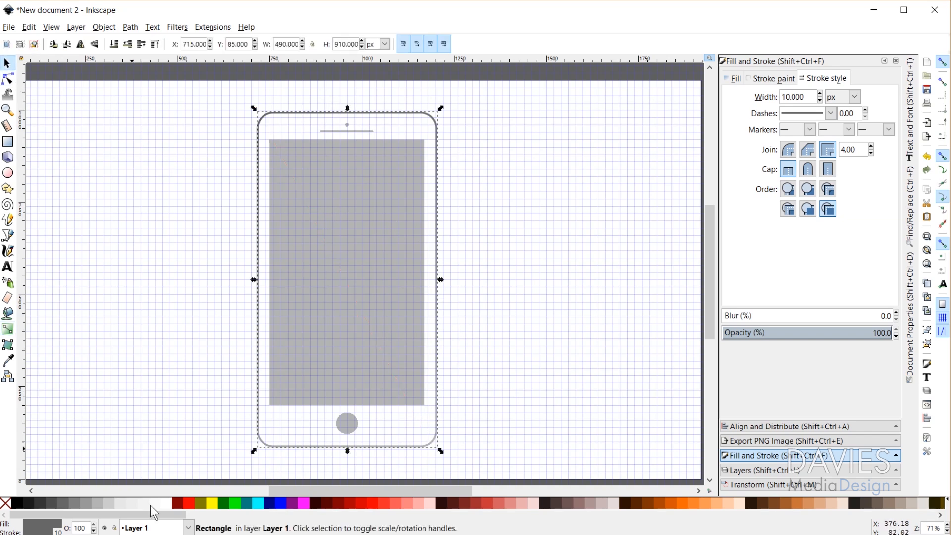
pyautogui.click(349, 431)
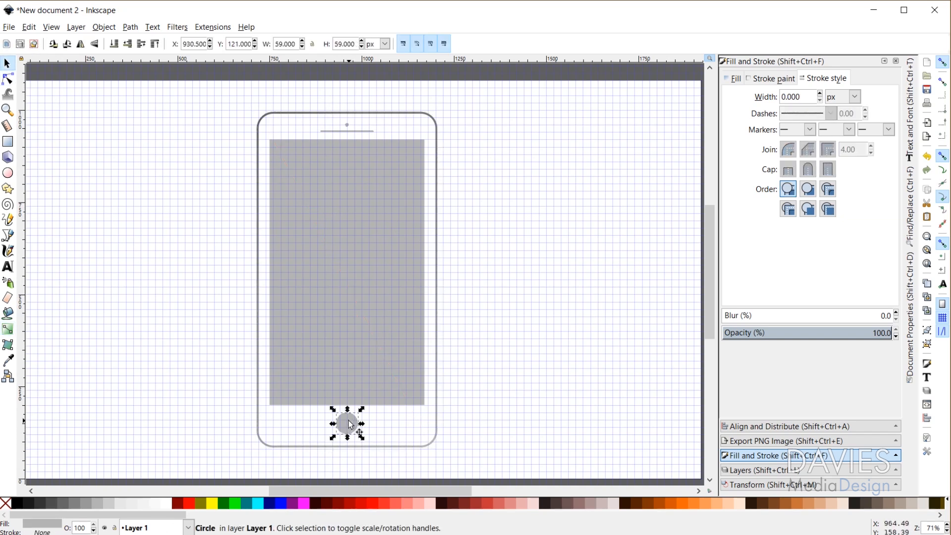
pyautogui.click(7, 329)
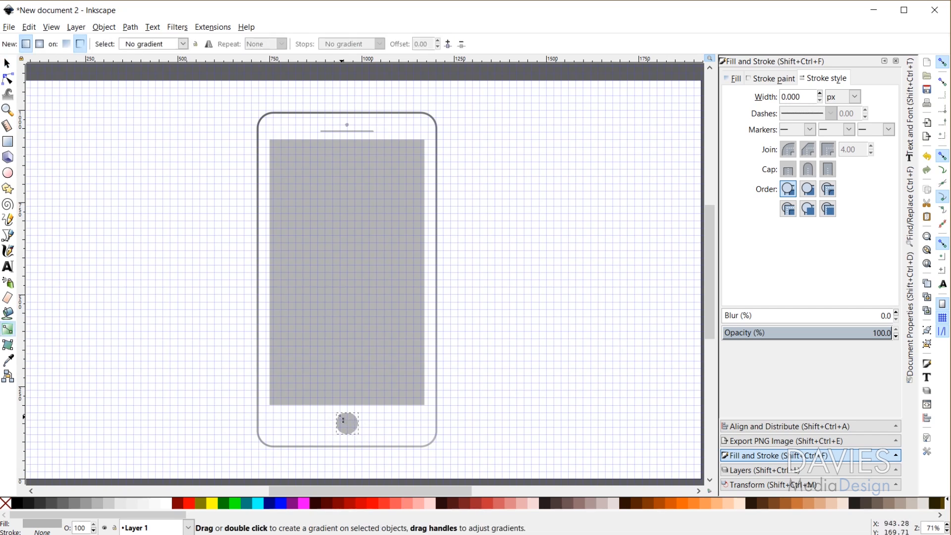
pyautogui.moveTo(339, 416); pyautogui.dragTo(362, 435)
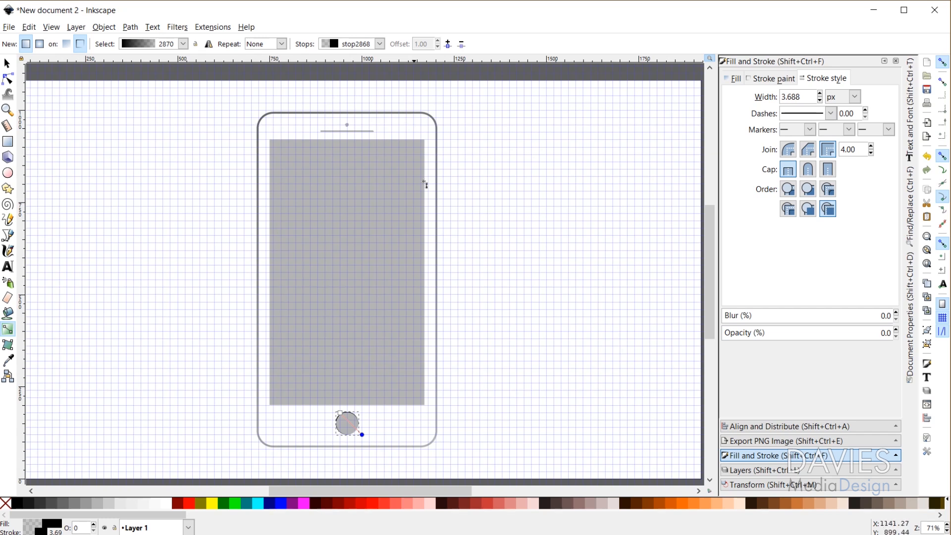
pyautogui.click(7, 63)
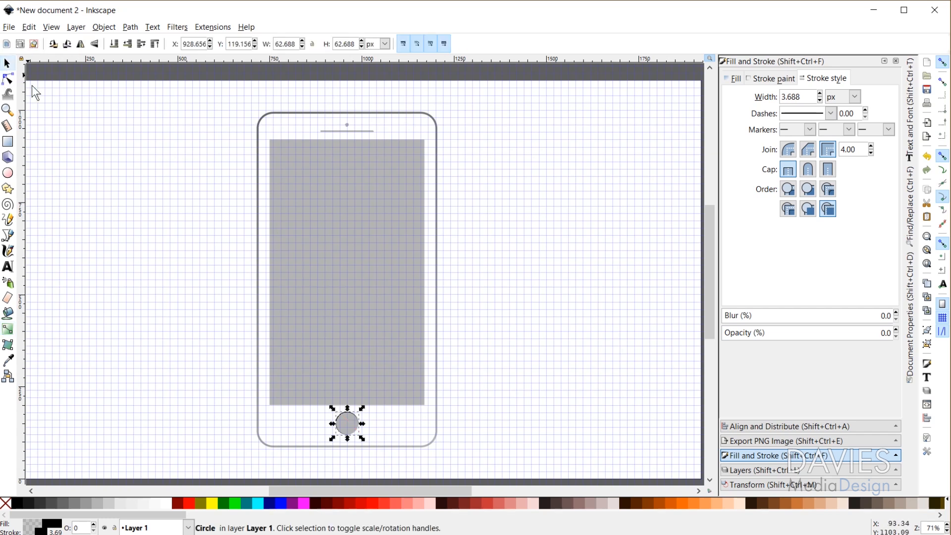
pyautogui.click(141, 198)
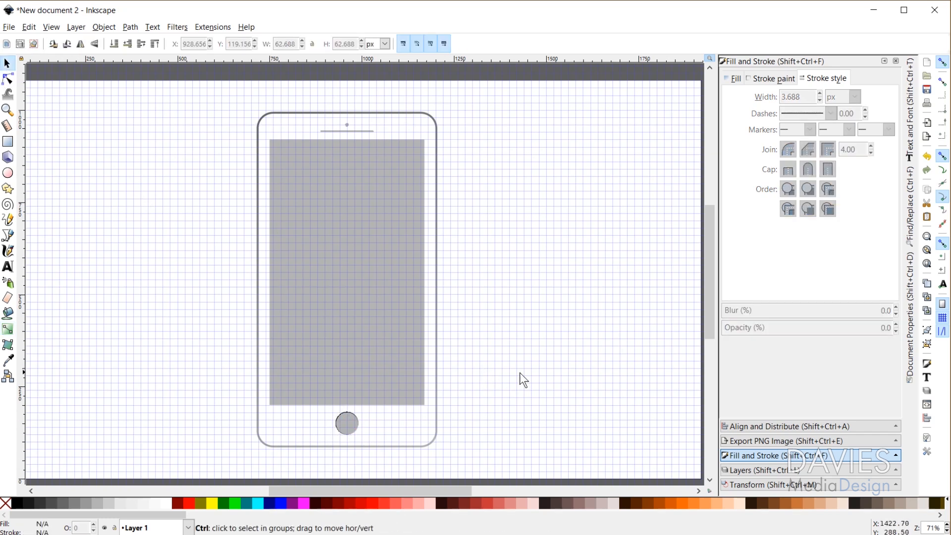
pyautogui.scroll(-1, 520, 375)
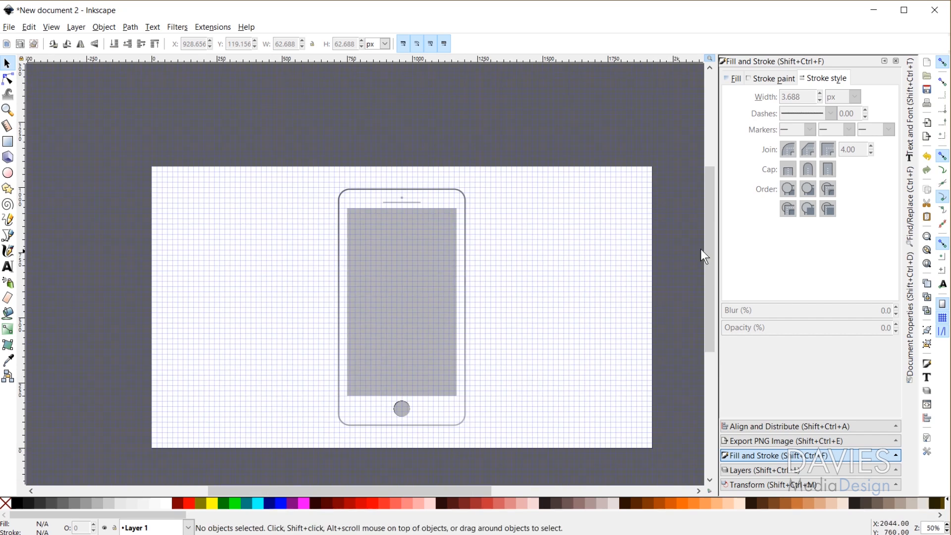
# Disable the document's rectangular grid and enable the axonometric grid with 30-degree angles
pyautogui.click(909, 313)
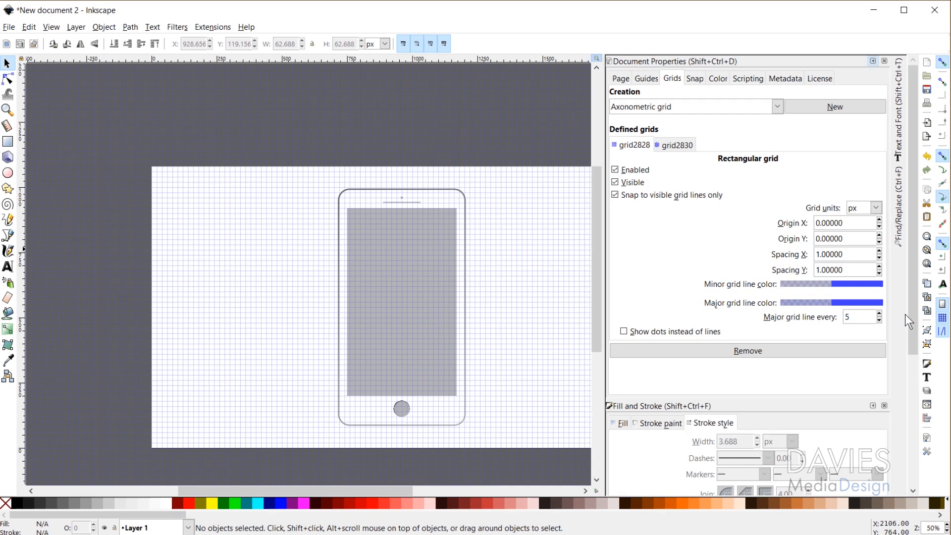
pyautogui.click(615, 169)
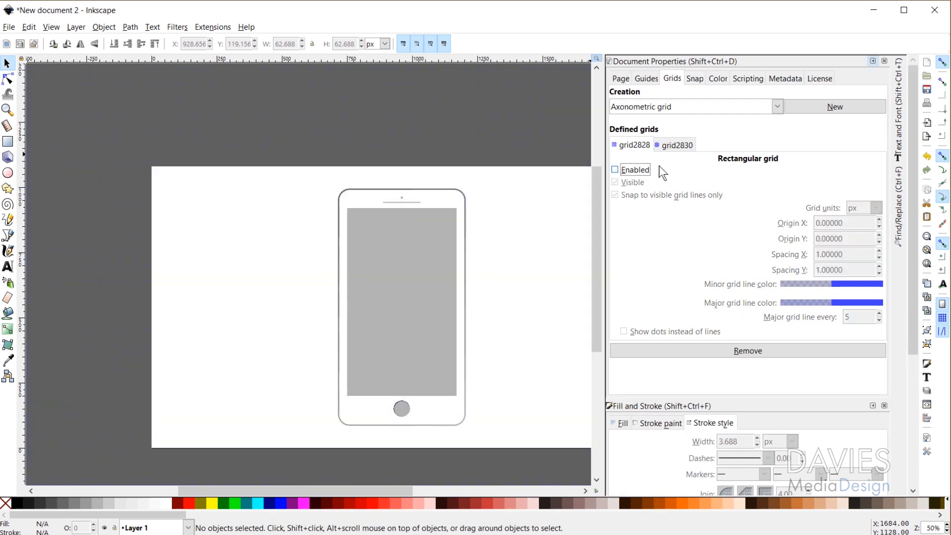
pyautogui.click(681, 147)
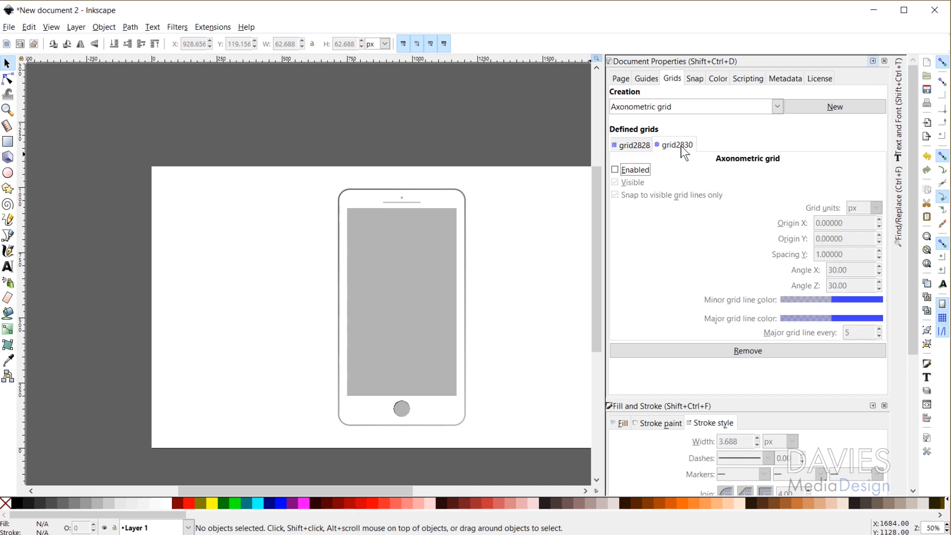
pyautogui.click(616, 170)
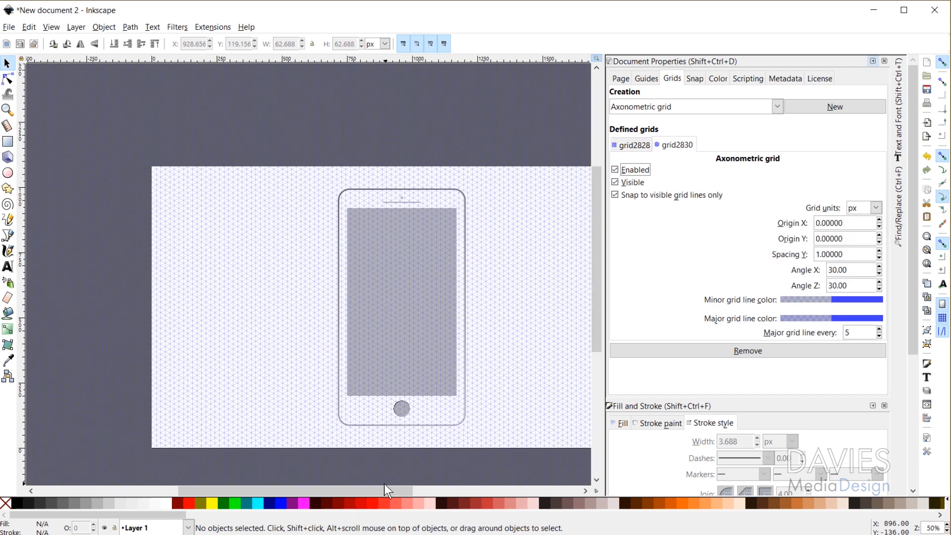
pyautogui.moveTo(395, 492); pyautogui.dragTo(426, 495)
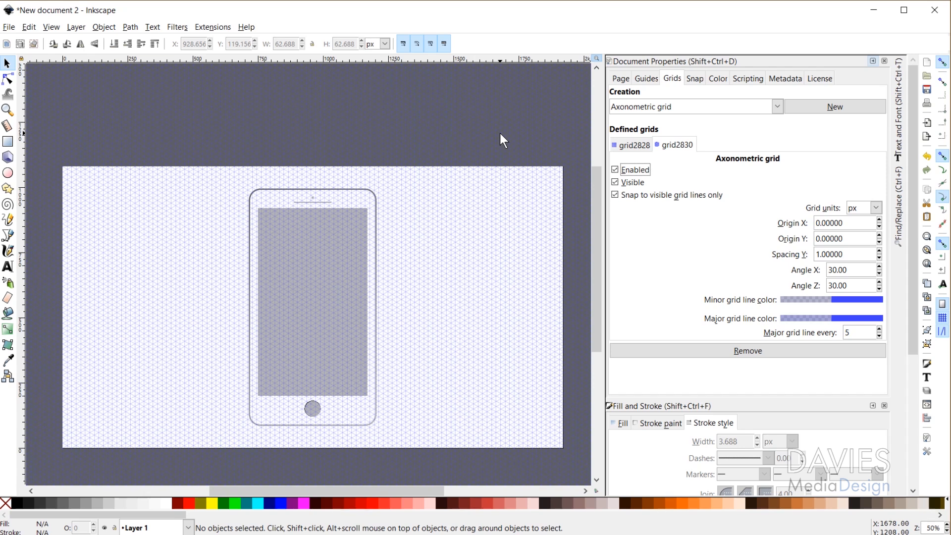
# Group all the phone objects and open the Transform settings for the group
pyautogui.hotkey('ctrl', 'a')
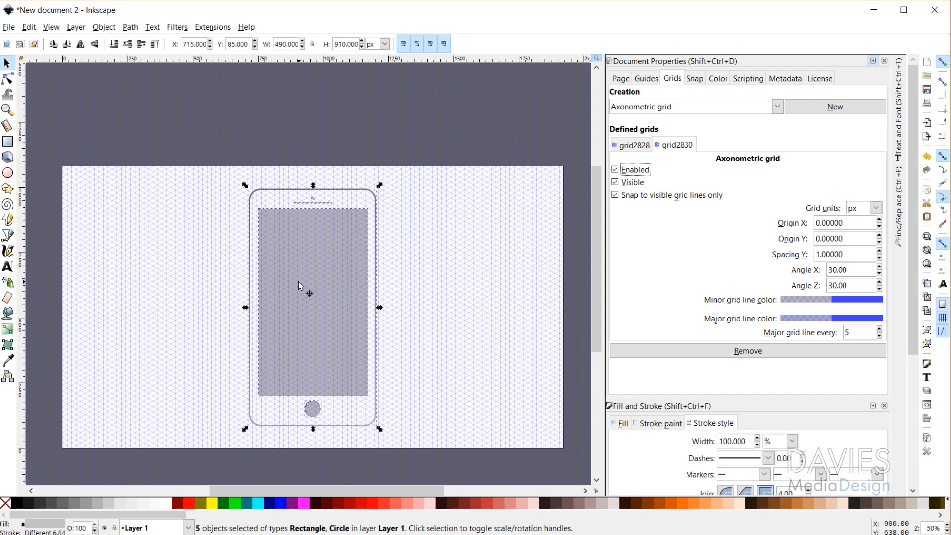
pyautogui.hotkey('ctrl', 'g')
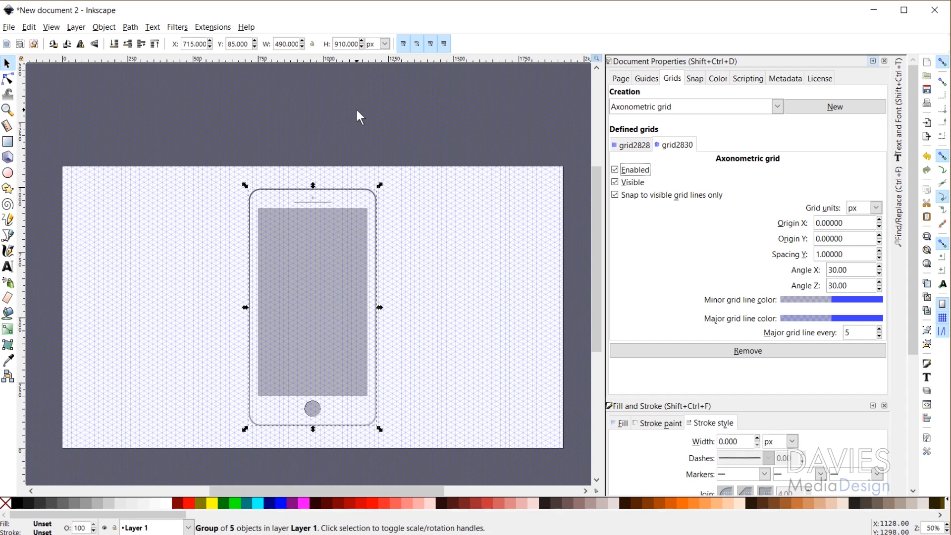
pyautogui.click(105, 28)
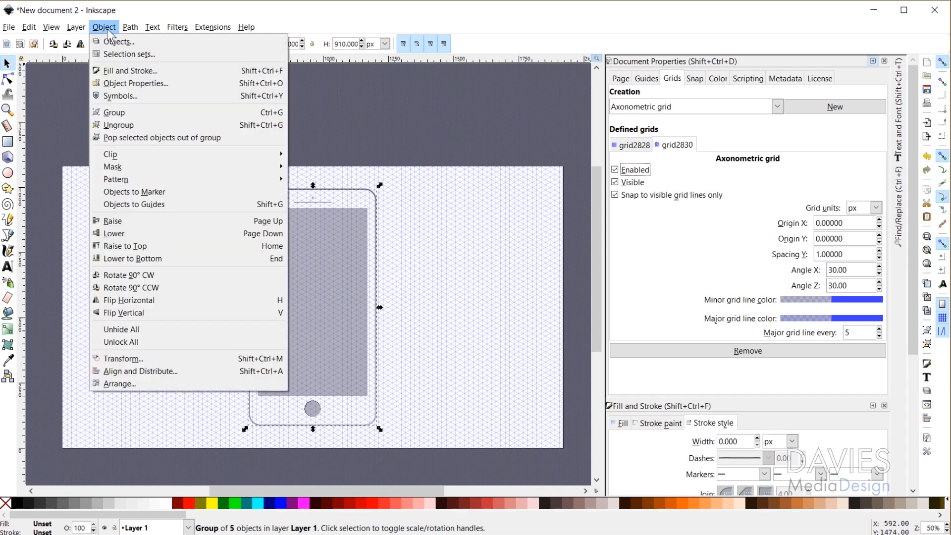
pyautogui.click(141, 358)
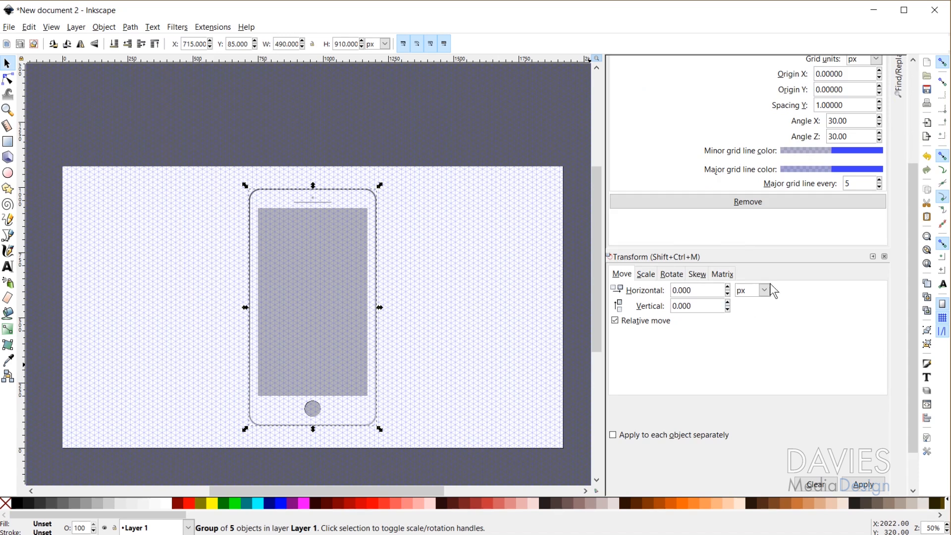
# Collapse the Document Properties dialog and narrow the Transform dialog's dock to give the canvas more room
pyautogui.scroll(3, 800, 346)
pyautogui.scroll(2, 817, 376)
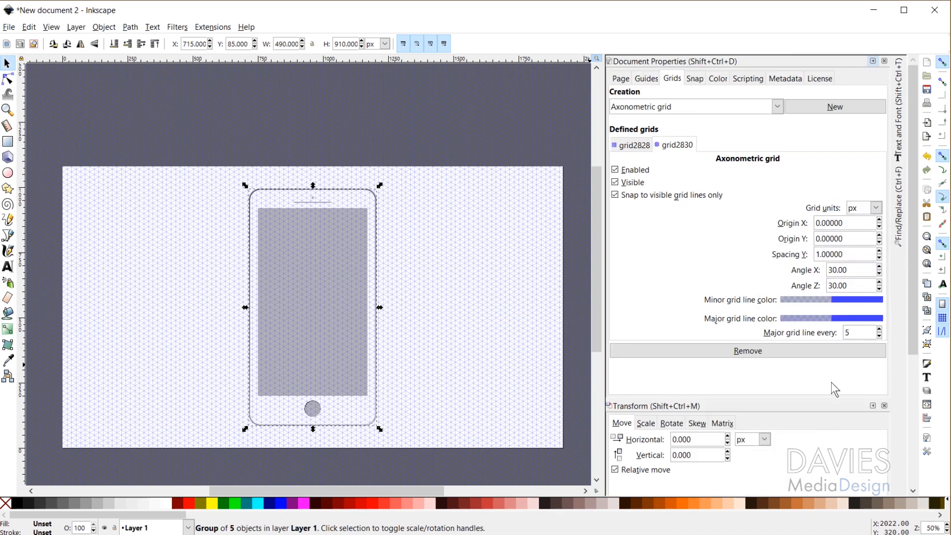
pyautogui.click(873, 61)
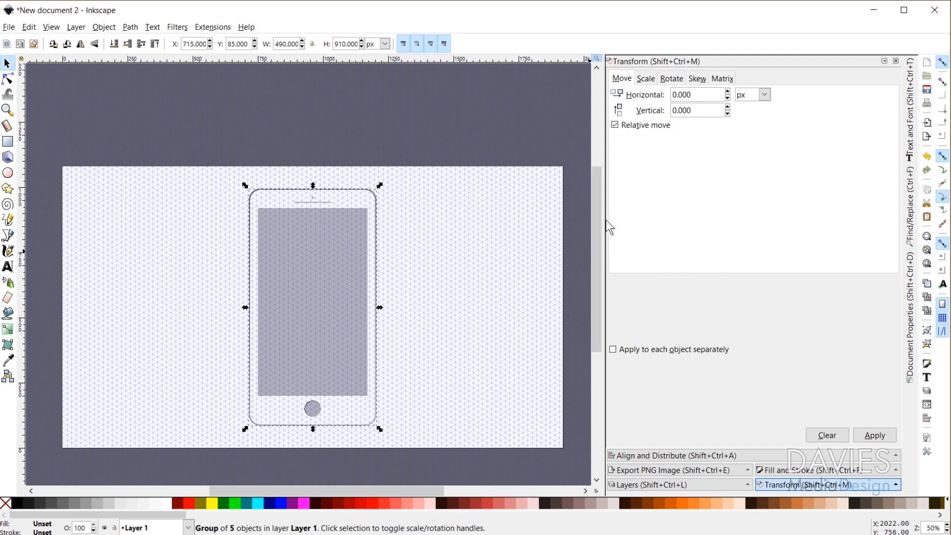
pyautogui.moveTo(604, 219); pyautogui.dragTo(703, 219)
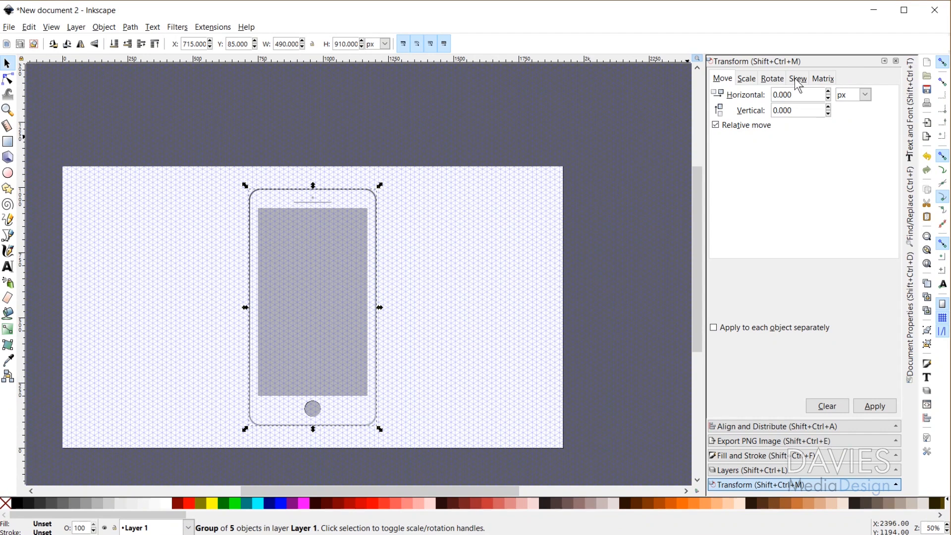
# Skew the phone group horizontally by -30 degrees
pyautogui.click(798, 79)
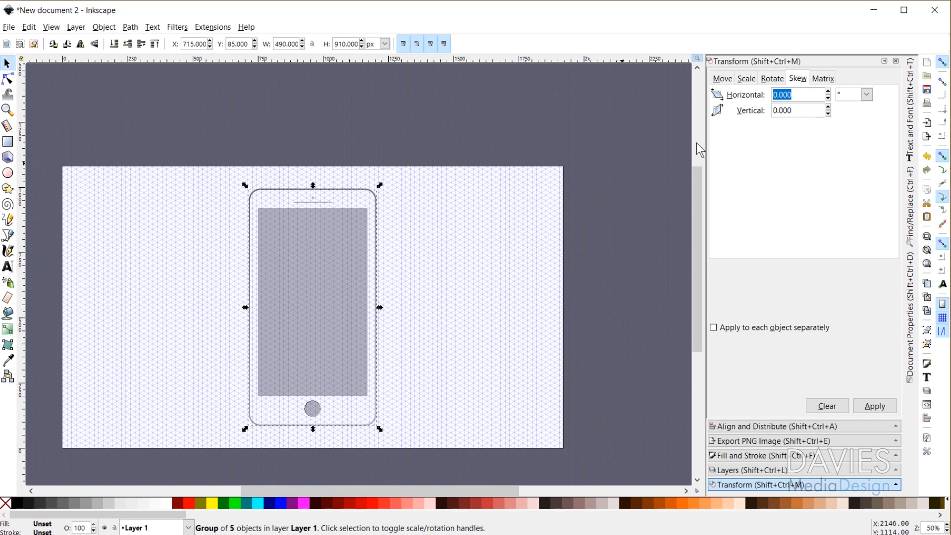
pyautogui.click(870, 96)
pyautogui.click(861, 227)
pyautogui.tripleClick(788, 94)
pyautogui.write('-30')
pyautogui.click(875, 407)
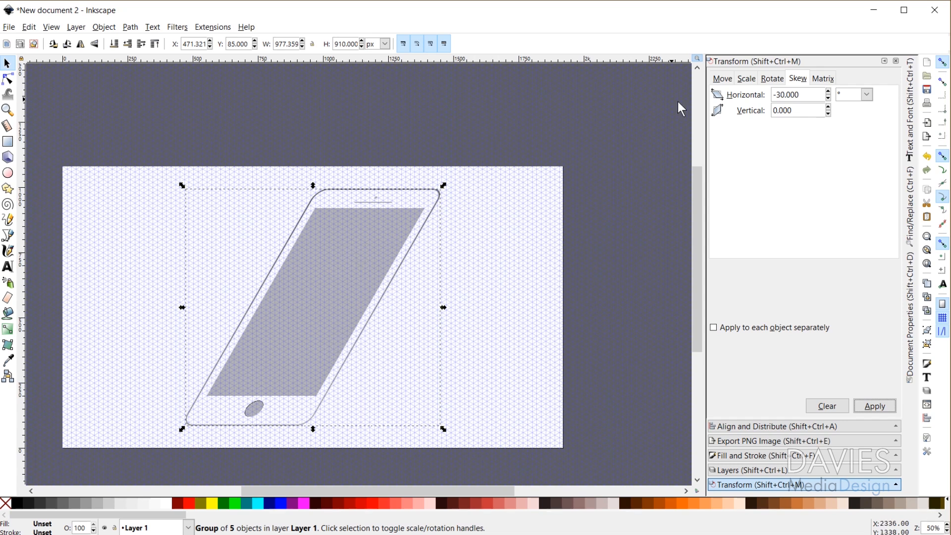
# Rotate the skewed phone group by -30 degrees and center it vertically relative to the page
pyautogui.click(772, 79)
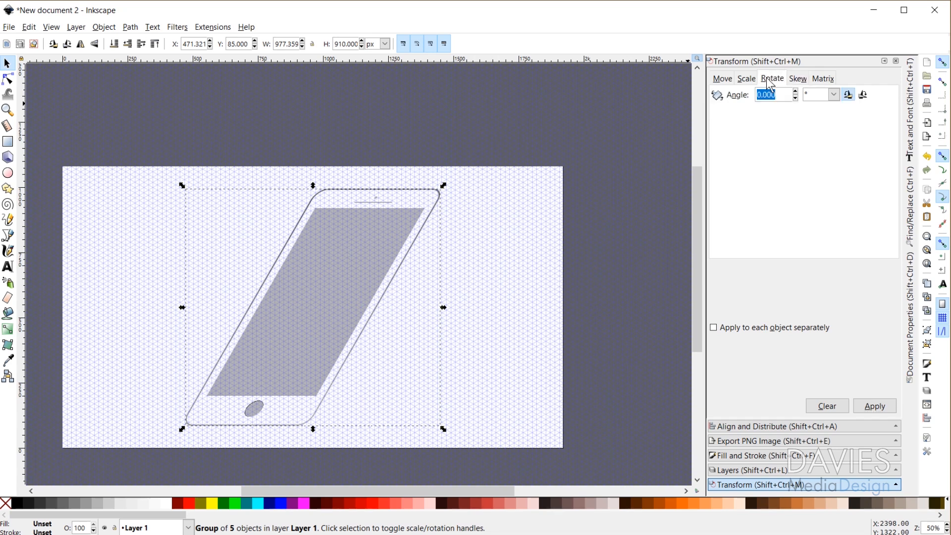
pyautogui.write('-30')
pyautogui.click(873, 407)
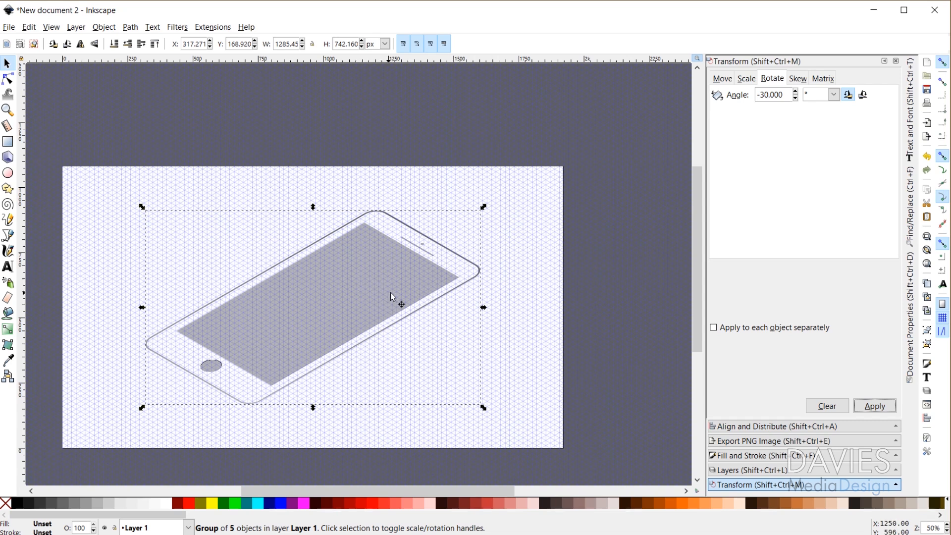
pyautogui.click(799, 430)
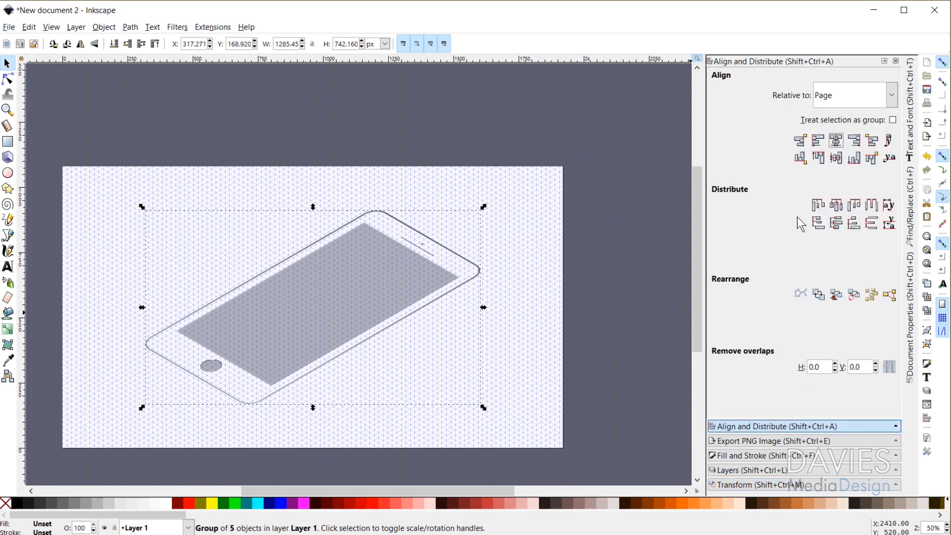
pyautogui.click(836, 159)
pyautogui.scroll(1, 271, 334)
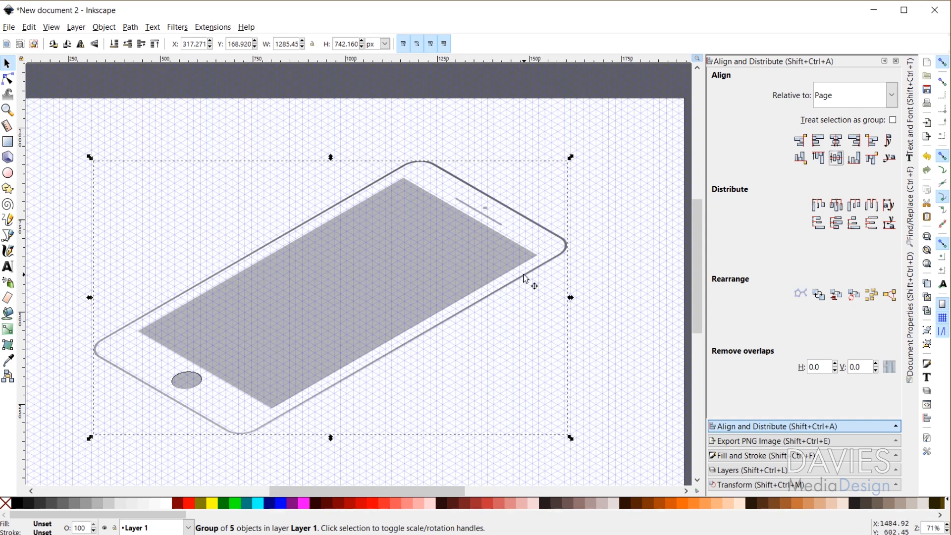
# Ungroup the phone objects and select only the outer rounded phone body
pyautogui.hotkey('ctrl', 'shift', 'g')
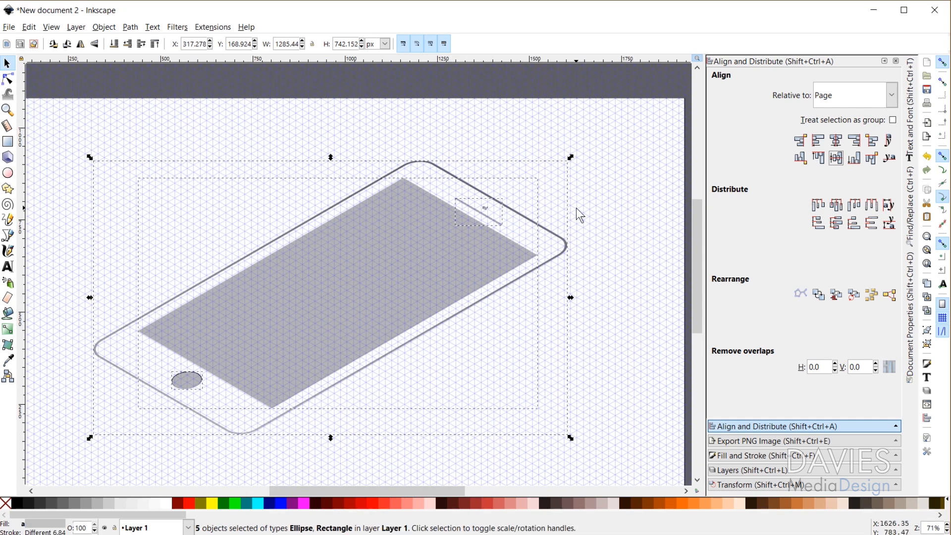
pyautogui.click(609, 199)
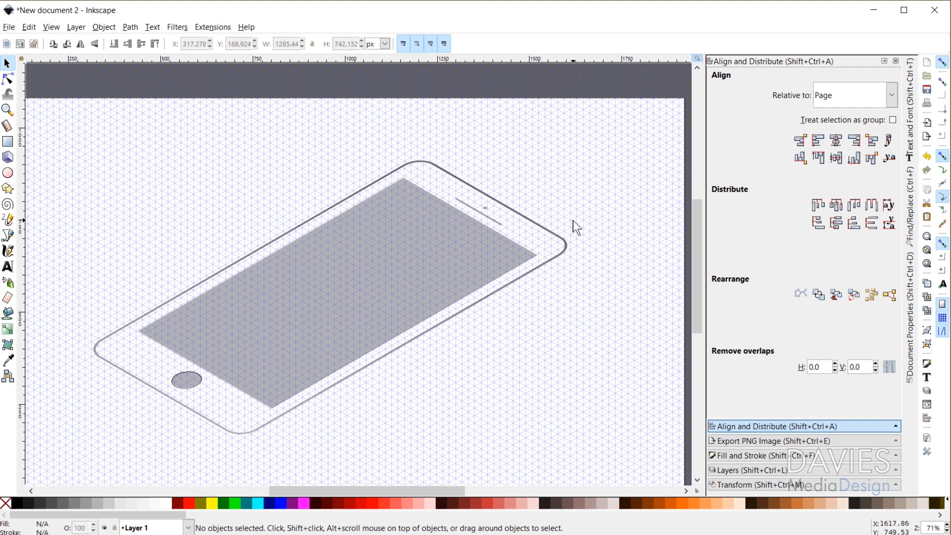
pyautogui.click(537, 244)
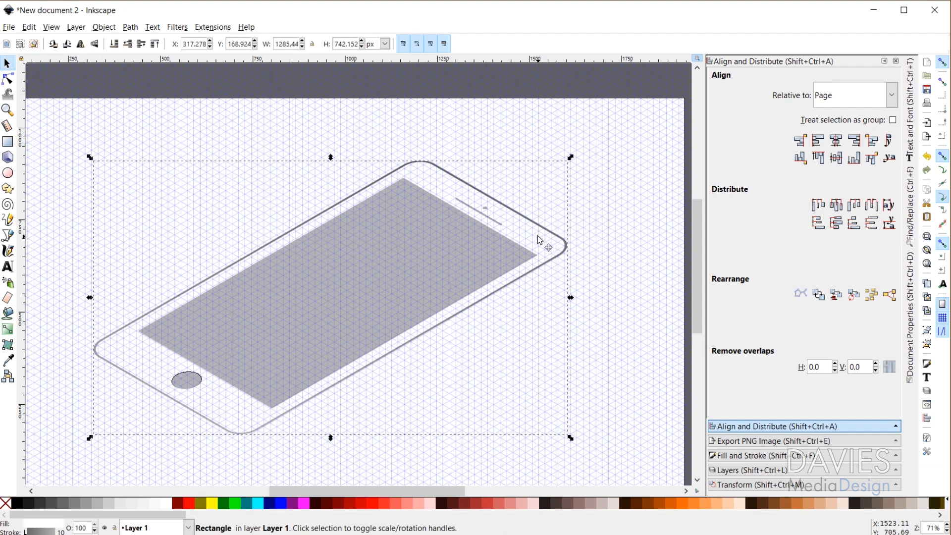
pyautogui.moveTo(534, 235); pyautogui.dragTo(607, 375)
pyautogui.hotkey('ctrl', 'z')
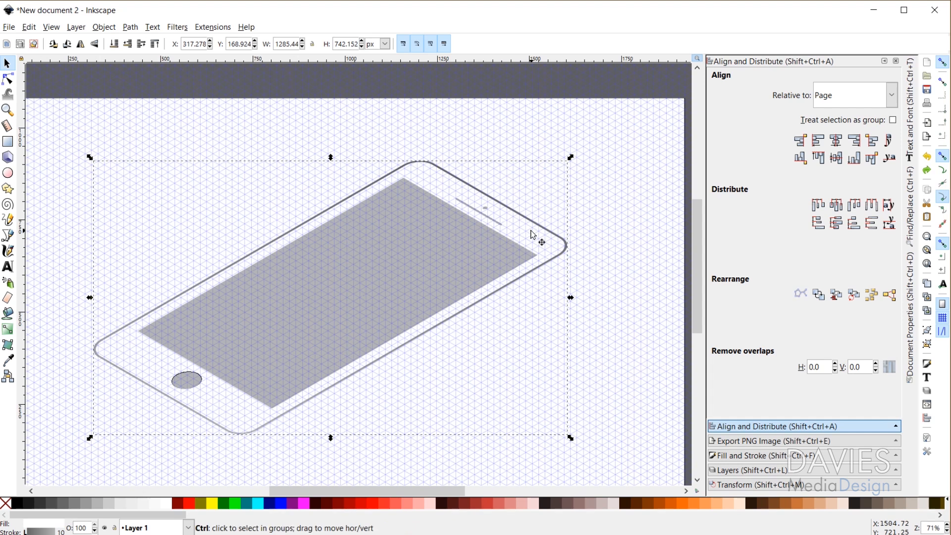
# Duplicate the phone body and give the copy the same medium gray for both fill and stroke
pyautogui.hotkey('ctrl', 'z')
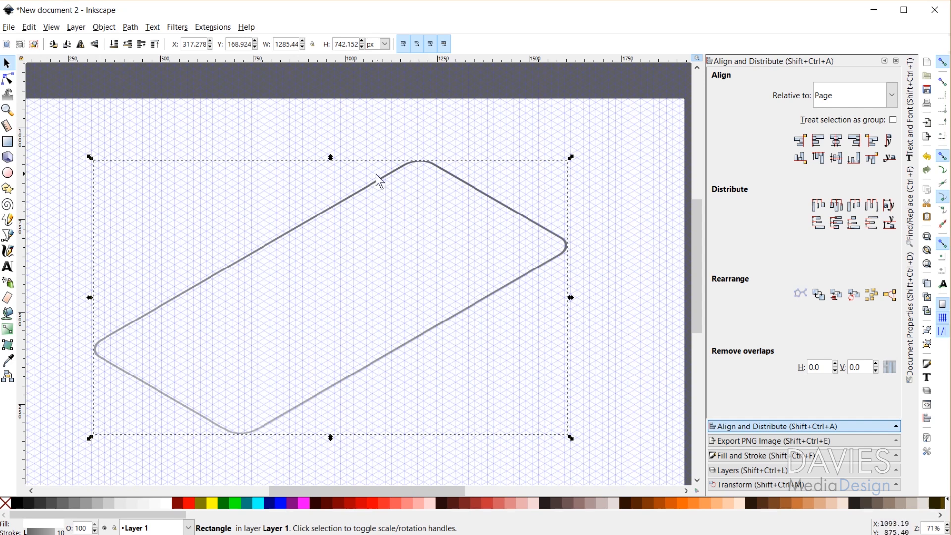
pyautogui.click(90, 503)
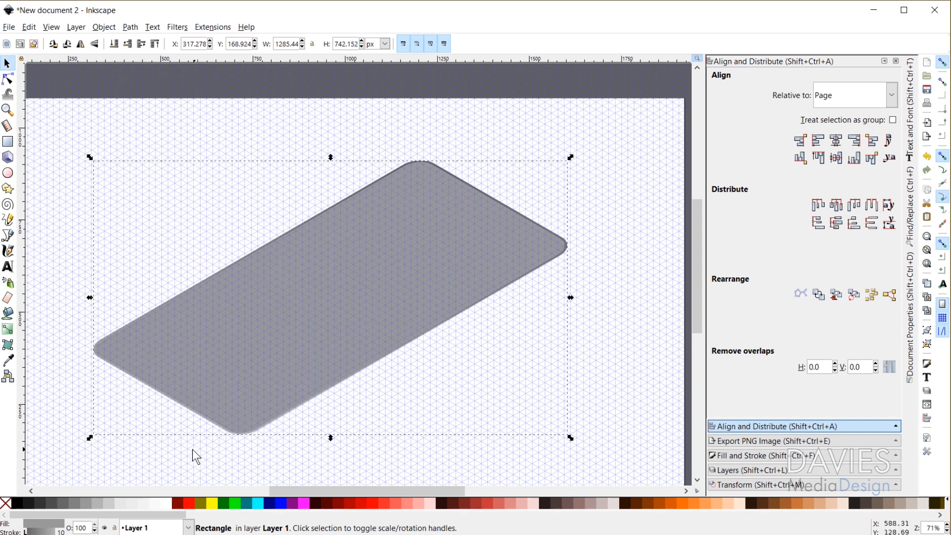
pyautogui.keyDown('shift'); pyautogui.click(86, 502); pyautogui.keyUp('shift')
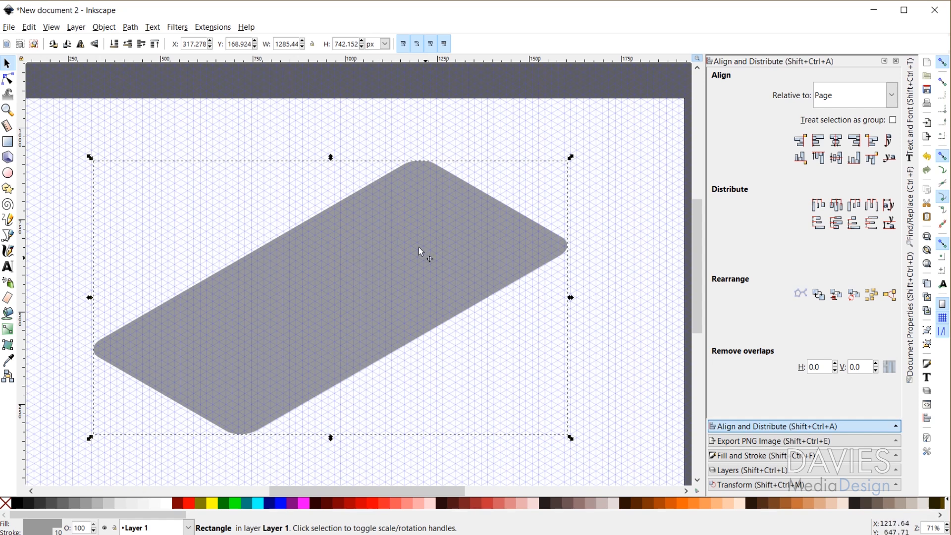
pyautogui.press('ctrl')
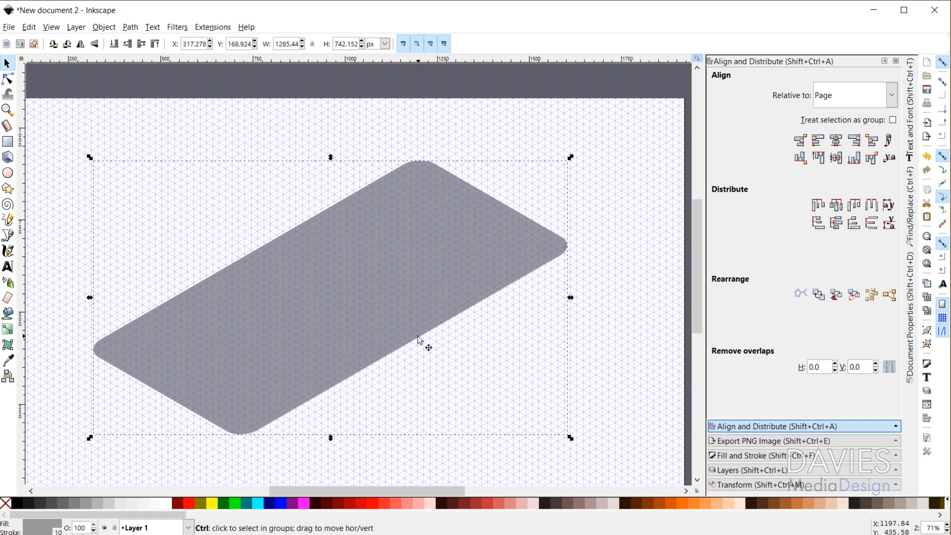
pyautogui.hotkey('ctrl', 'd')
pyautogui.moveTo(401, 251); pyautogui.dragTo(549, 391)
pyautogui.hotkey('ctrl', 'z')
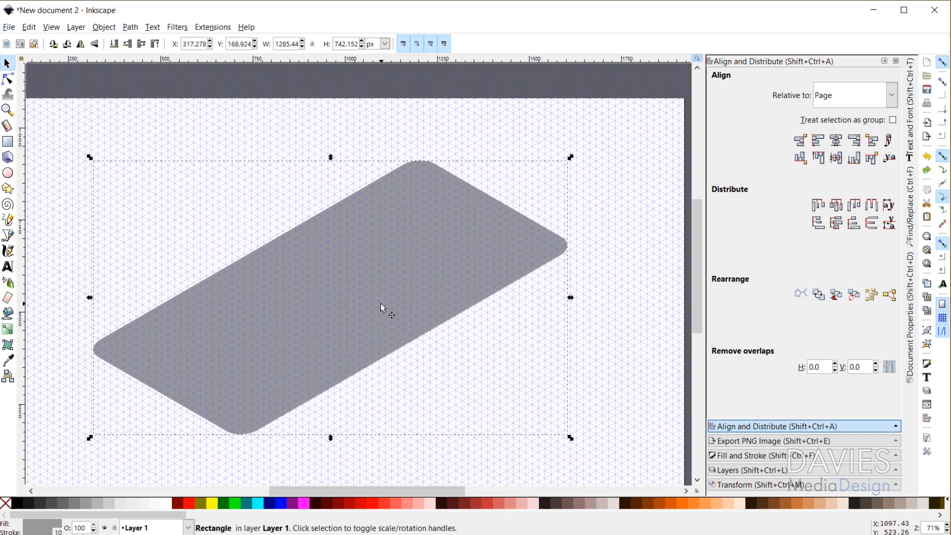
# Duplicate the gray phone shape and nudge the copy straight down by about 48 px, to Y 120.925
pyautogui.click(379, 289)
pyautogui.hotkey('ctrl', 'd')
pyautogui.press('Down')
pyautogui.press('Down')
pyautogui.press('Down')
pyautogui.press('Down')
pyautogui.press('Down')
pyautogui.press('Down')
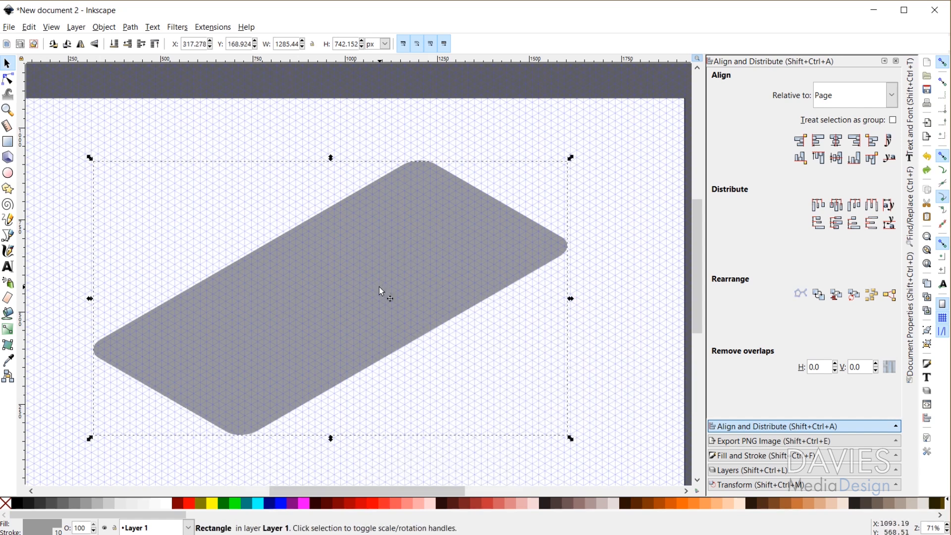
pyautogui.press('Down')
pyautogui.press('Down')
pyautogui.press('Down')
pyautogui.press('Down')
pyautogui.press('Down')
pyautogui.press('Down')
pyautogui.press('Down')
pyautogui.press('Down')
pyautogui.press('Down')
pyautogui.press('Down')
pyautogui.press('Down')
pyautogui.press('Down')
pyautogui.press('Down')
pyautogui.press('Down')
pyautogui.press('Down')
pyautogui.press('Down')
pyautogui.press('Down')
pyautogui.press('Down')
pyautogui.press('Down')
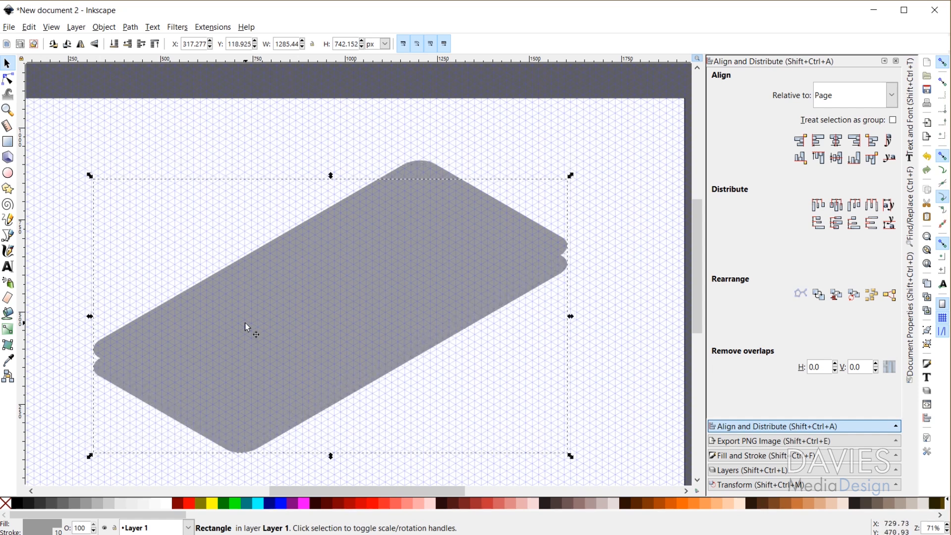
pyautogui.press('Down')
pyautogui.press('Down')
pyautogui.press('Down')
pyautogui.press('Down')
pyautogui.press('Down')
pyautogui.press('Up')
pyautogui.press('Up')
pyautogui.press('Up')
pyautogui.press('Up')
pyautogui.press('Up')
pyautogui.press('Up')
pyautogui.press('Up')
pyautogui.press('Up')
pyautogui.press('Up')
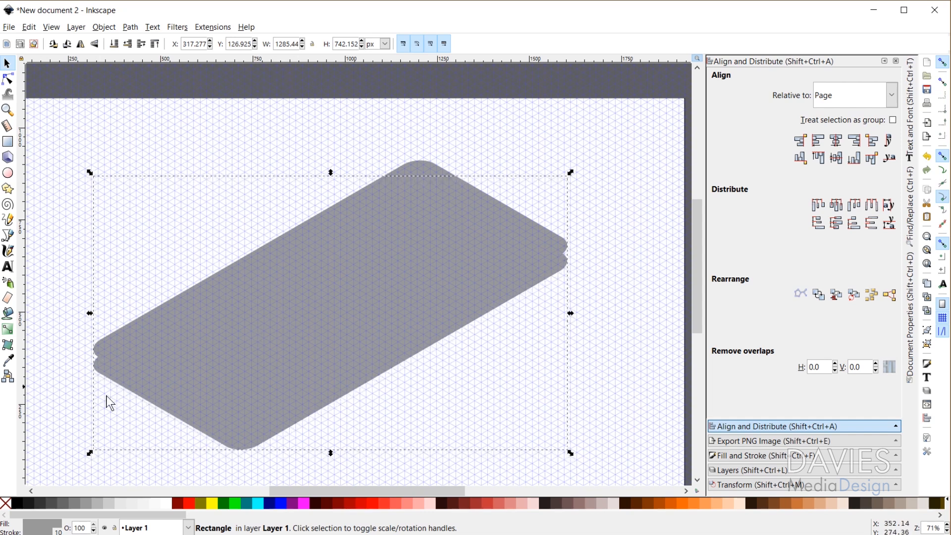
pyautogui.press('Down')
pyautogui.press('Down')
pyautogui.press('Down')
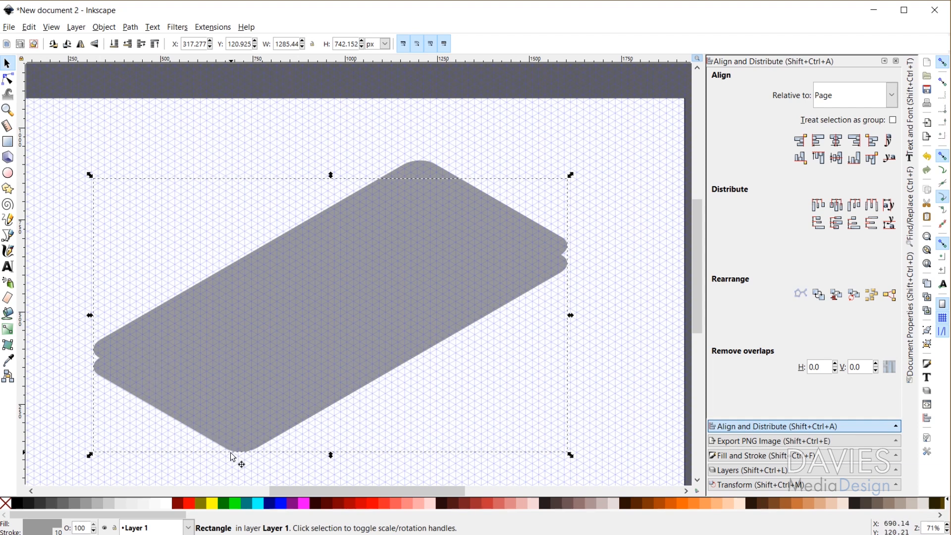
# Select both overlapping gray phone shapes together and convert them from objects to paths
pyautogui.scroll(4, 105, 385)
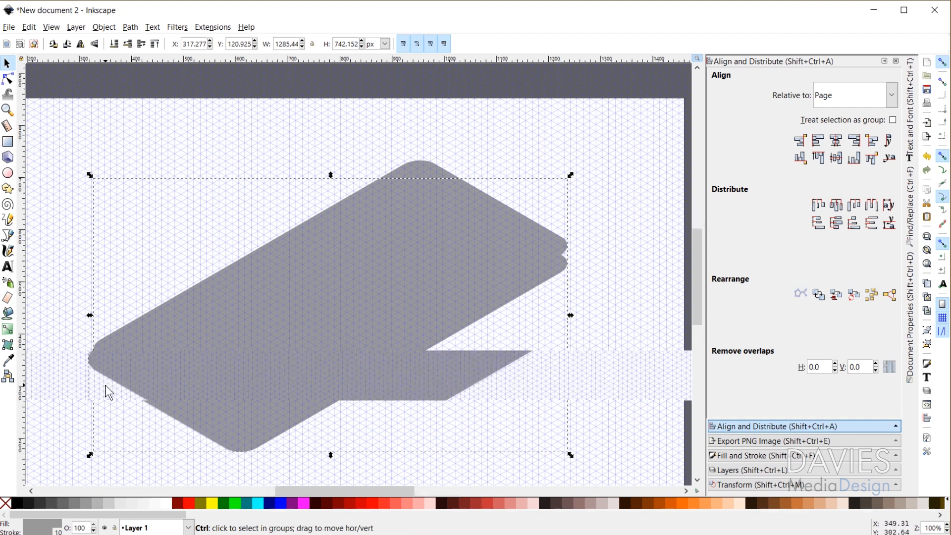
pyautogui.scroll(1, 70, 231)
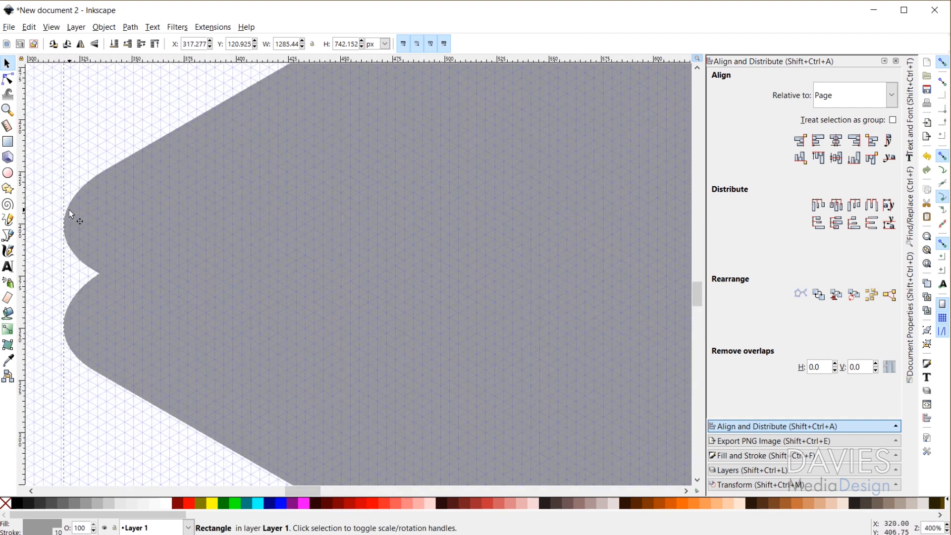
pyautogui.scroll(-5, 428, 334)
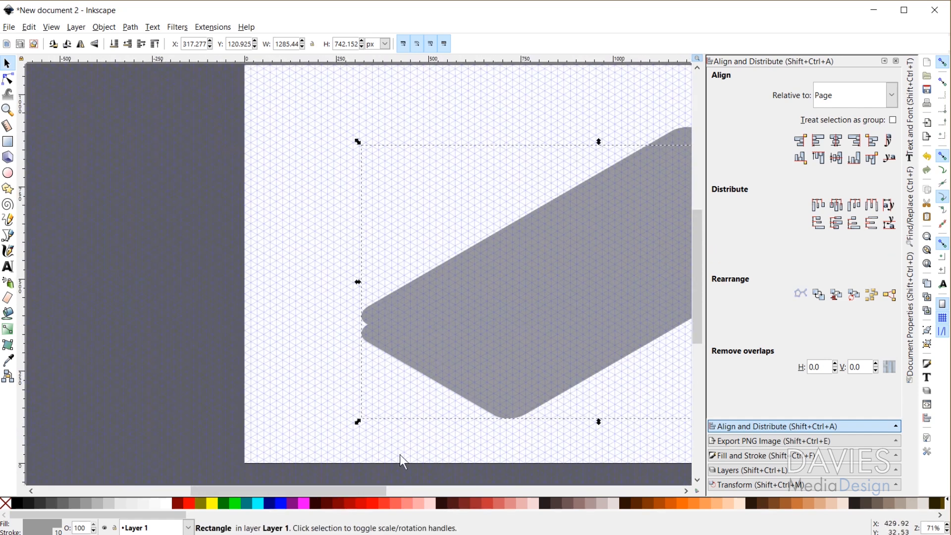
pyautogui.moveTo(344, 491); pyautogui.dragTo(411, 493)
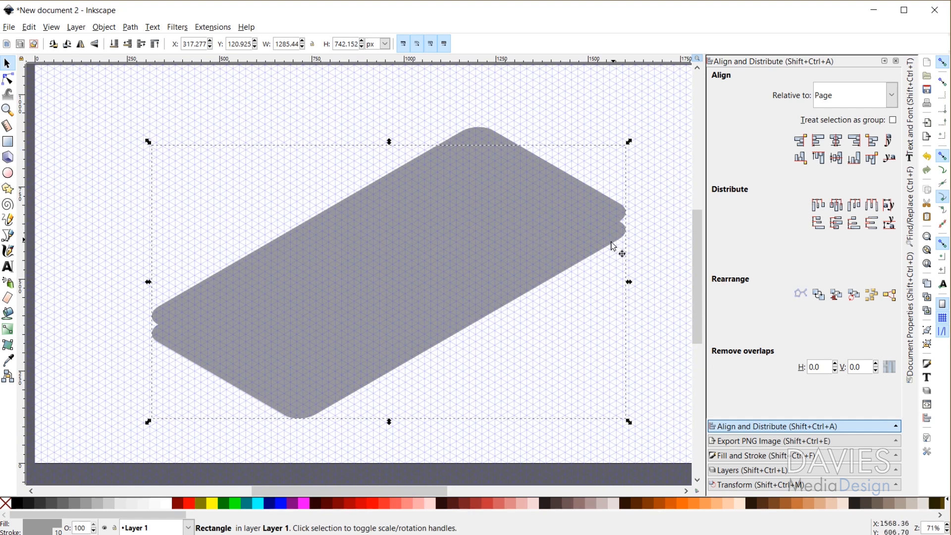
pyautogui.press('shift')
pyautogui.keyDown('shift'); pyautogui.click(480, 141); pyautogui.keyUp('shift')
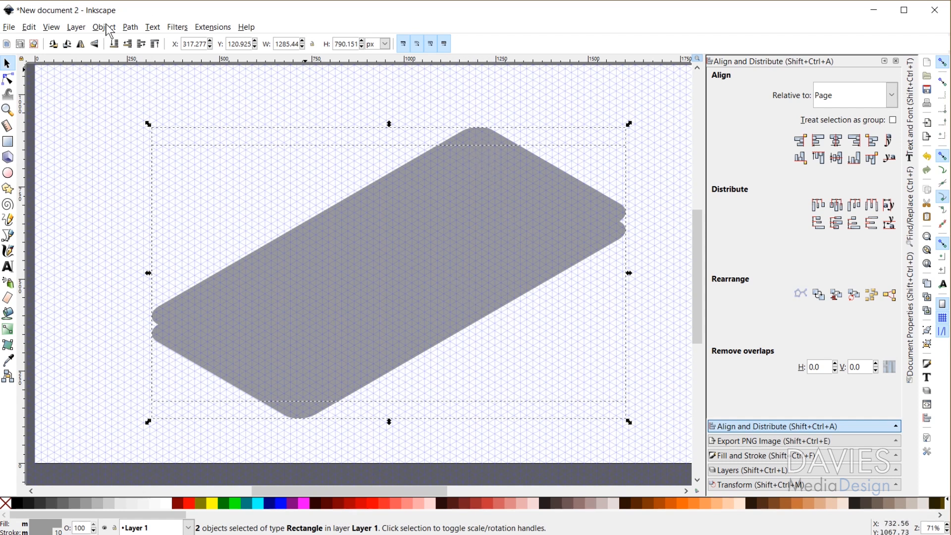
pyautogui.click(130, 27)
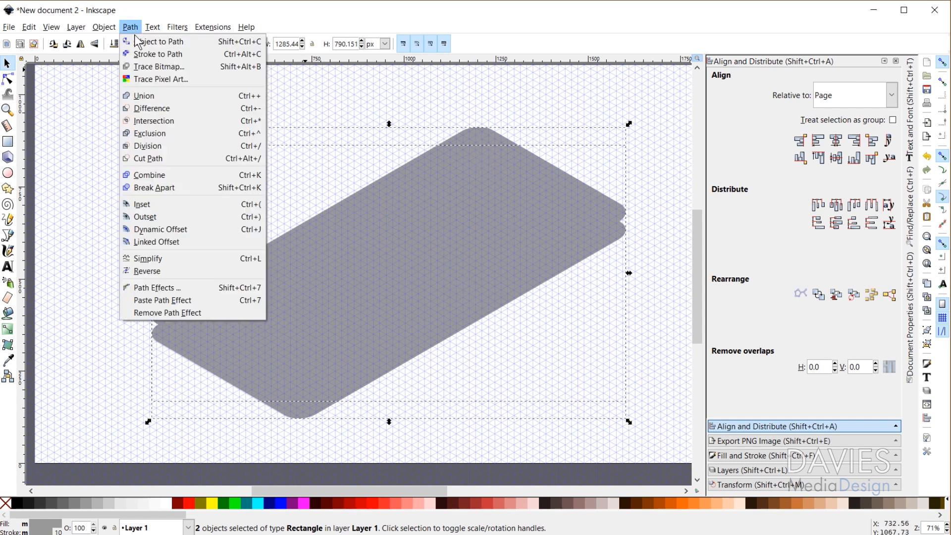
pyautogui.click(138, 41)
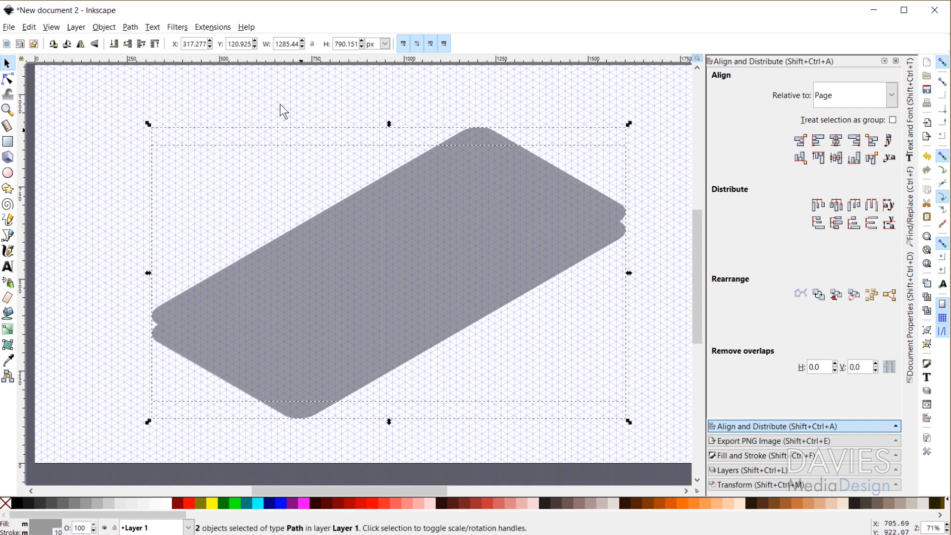
# Interpolate between the two gray paths with exponent 1.0, 100 steps and method 1, with all optional settings off, and close the dialog
pyautogui.click(212, 28)
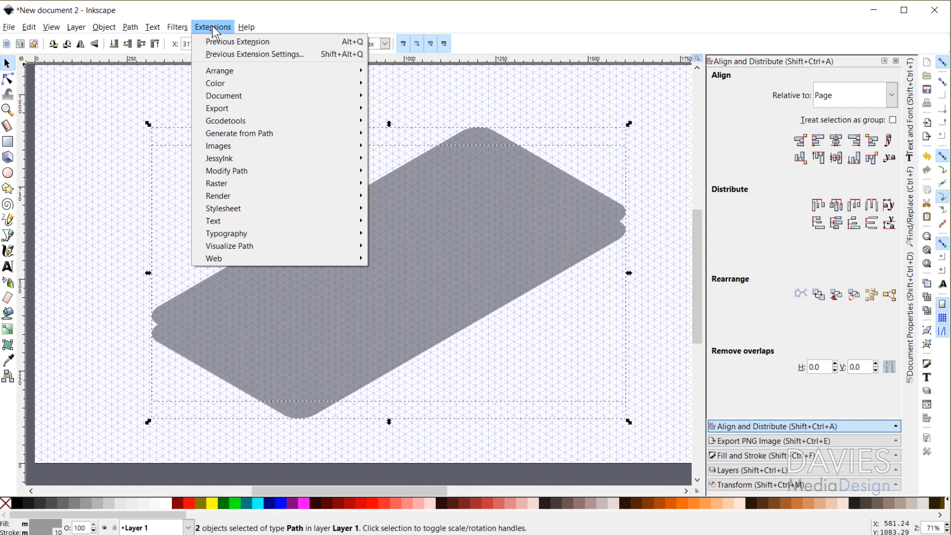
pyautogui.moveTo(234, 134)
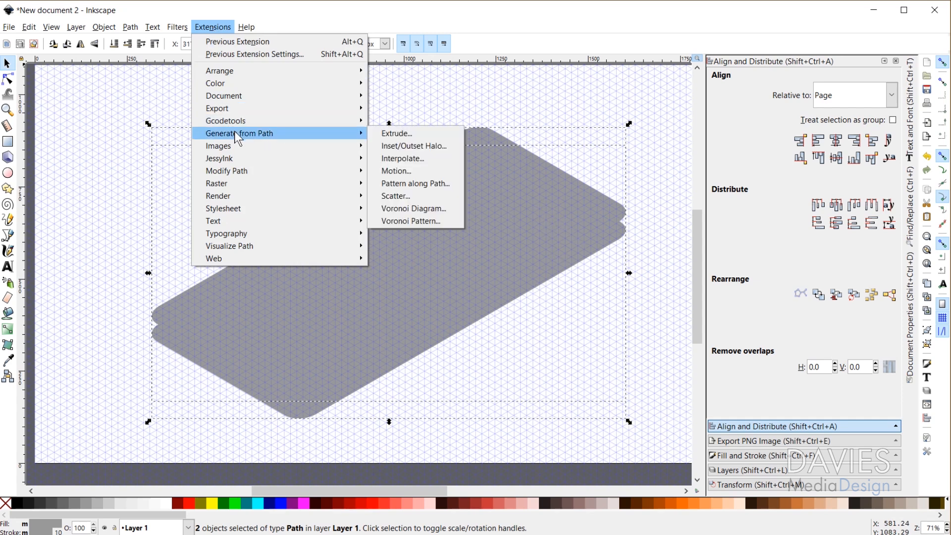
pyautogui.click(421, 159)
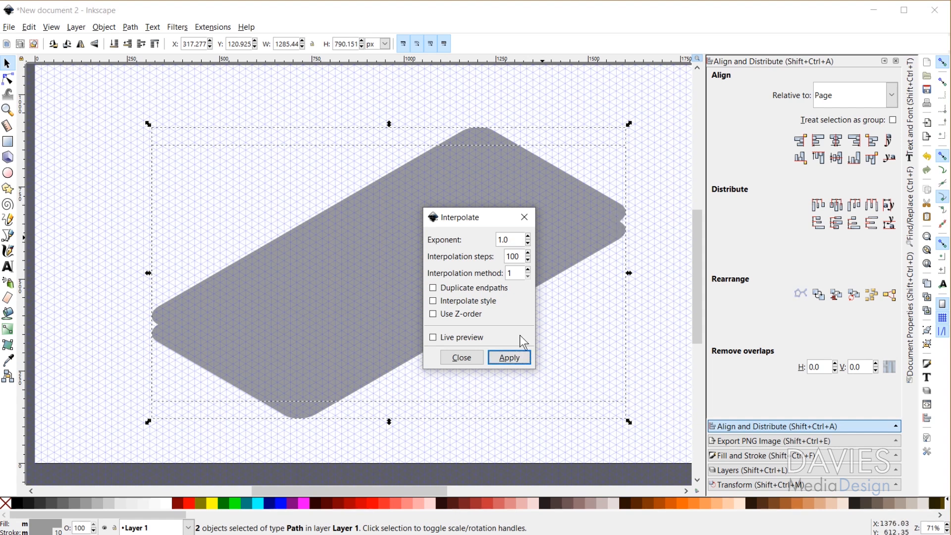
pyautogui.click(515, 361)
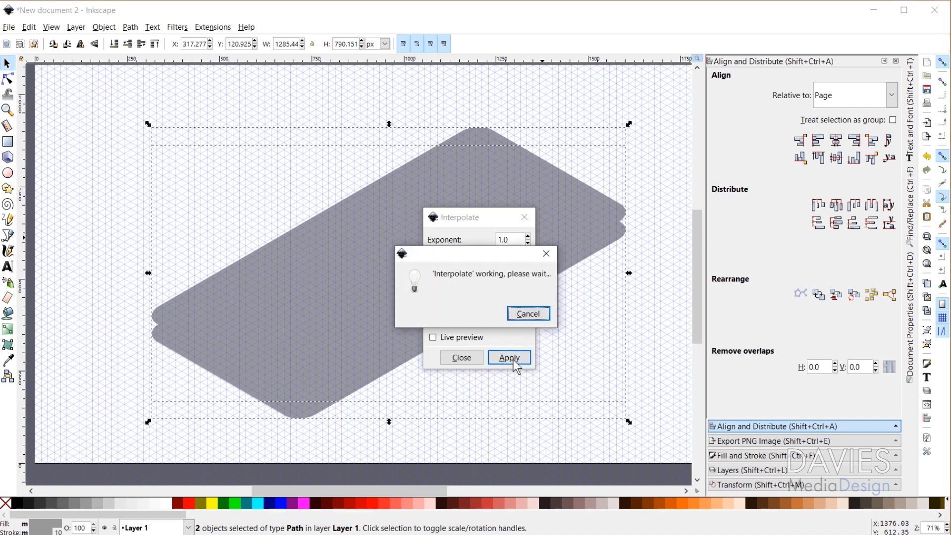
pyautogui.click(149, 314)
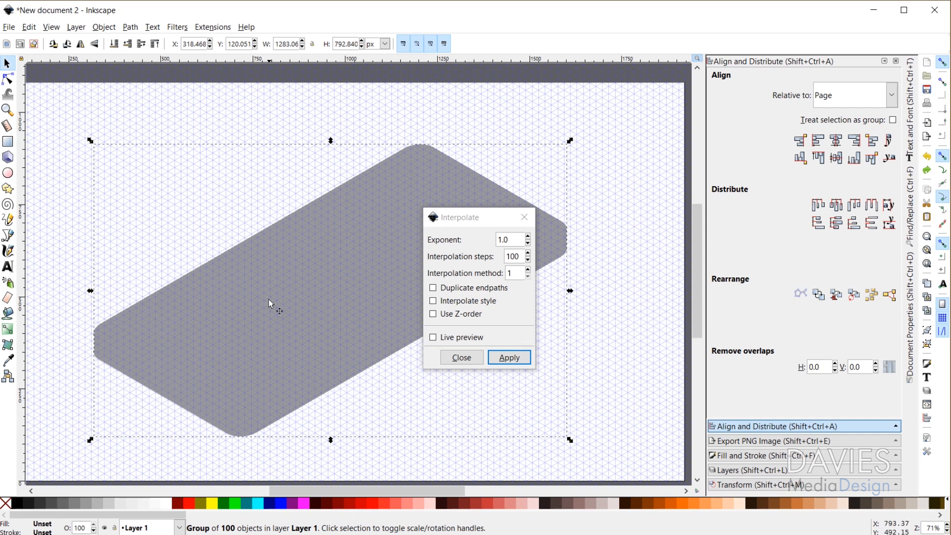
pyautogui.click(525, 217)
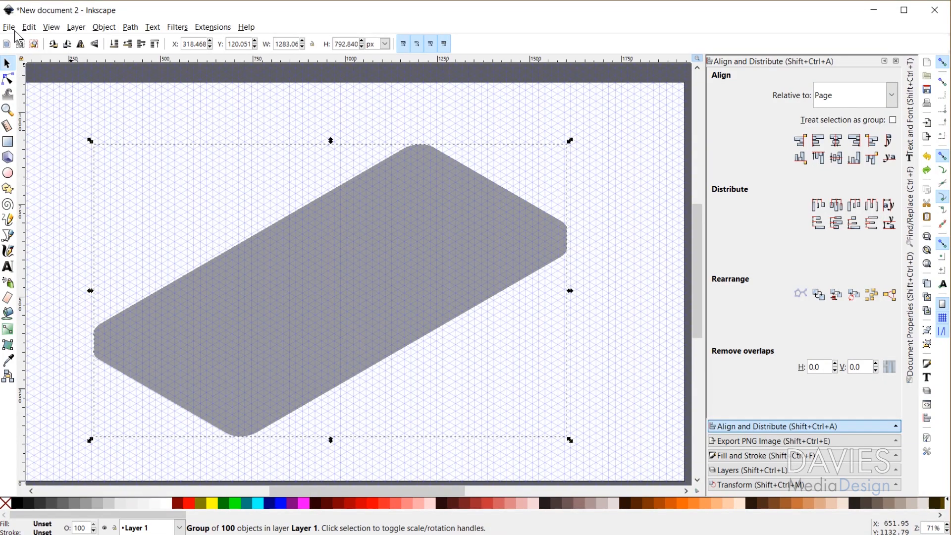
# Save the document as an Inkscape SVG named Isometric Phone Design in the Inkscape Photos folder
pyautogui.click(11, 28)
pyautogui.click(44, 118)
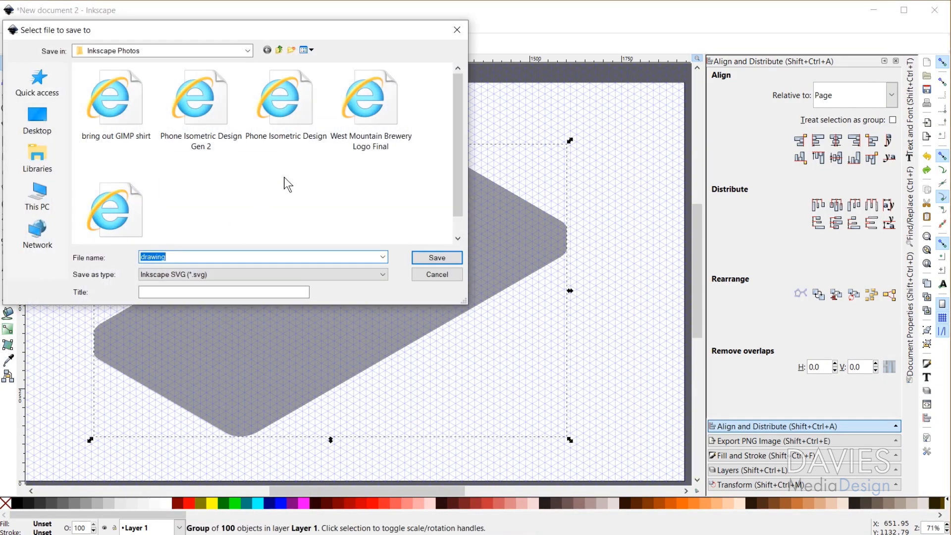
pyautogui.write('Isometric Phone Design')
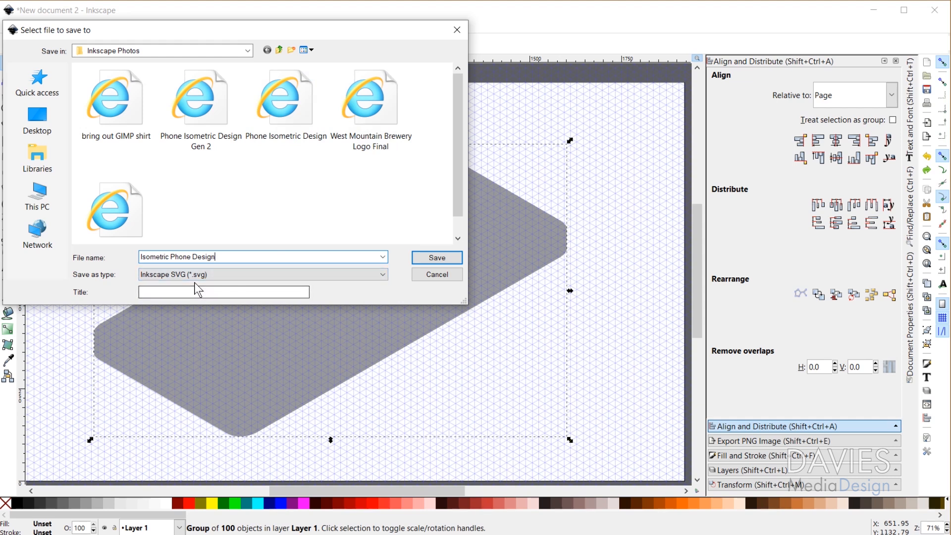
pyautogui.click(436, 259)
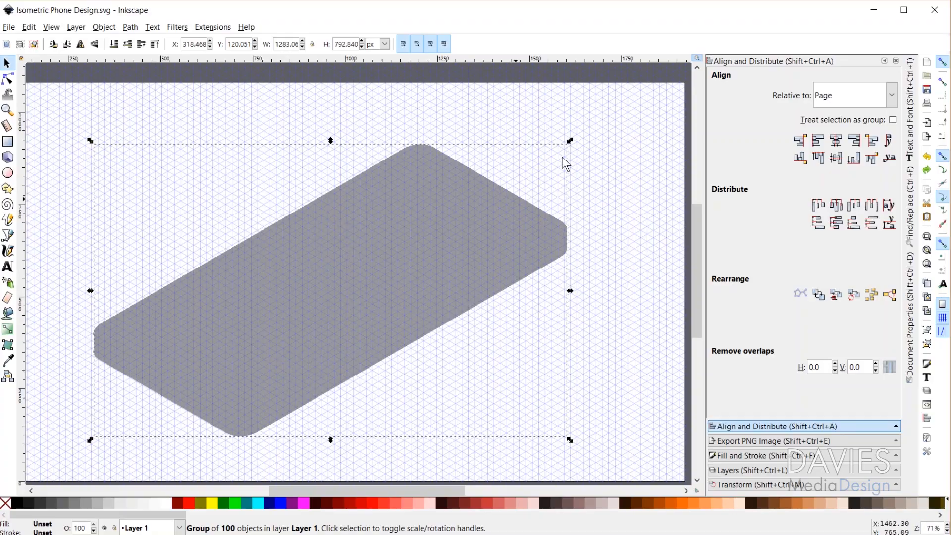
# Try moving the interpolated gray group away from the shapes beneath it, and undo the move
pyautogui.press('Escape')
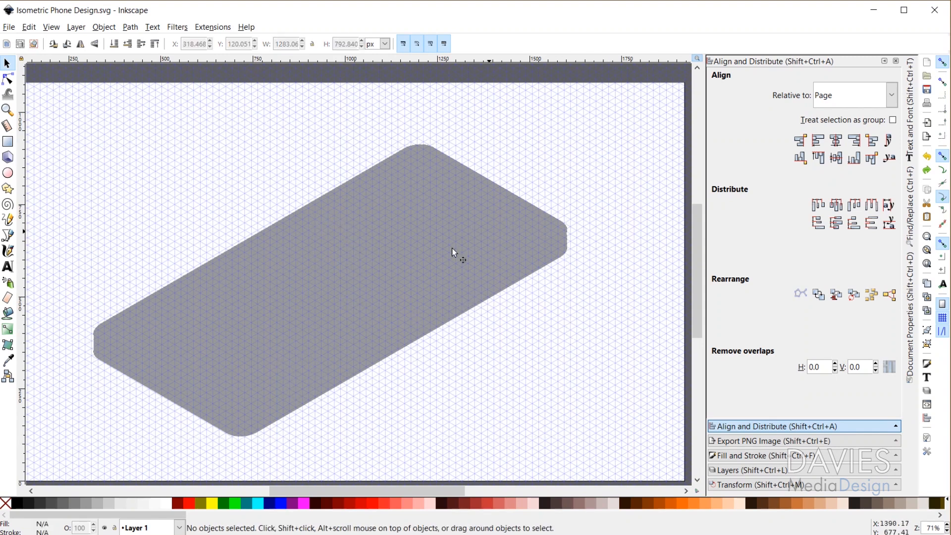
pyautogui.click(370, 263)
pyautogui.moveTo(370, 260); pyautogui.dragTo(617, 206)
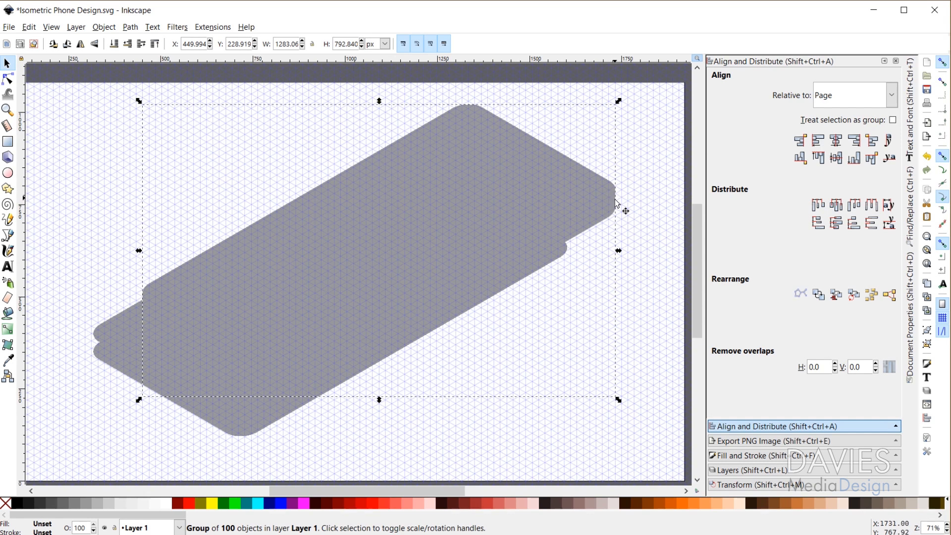
pyautogui.hotkey('ctrl', 'z')
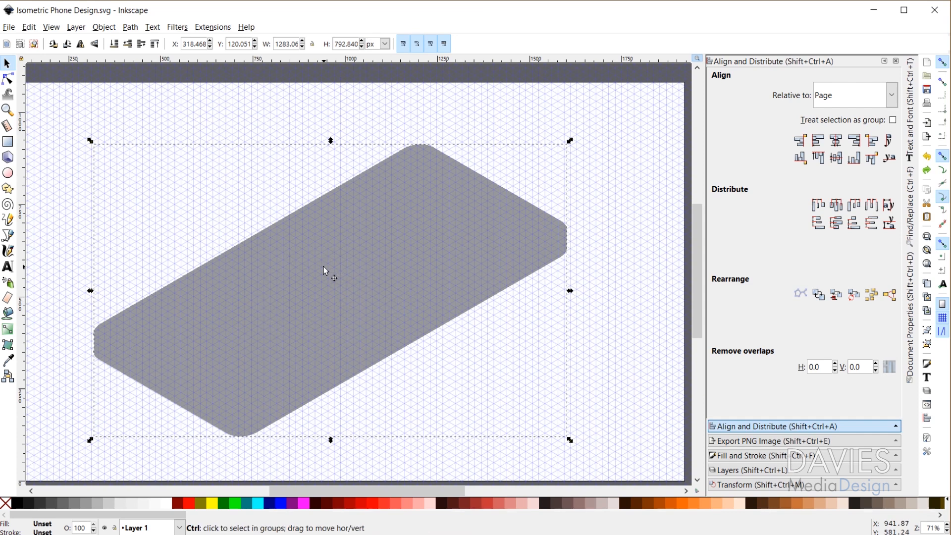
# Ungroup the interpolated gray shapes and merge all the resulting paths into one with Union
pyautogui.hotkey('ctrl', 'shift', 'g')
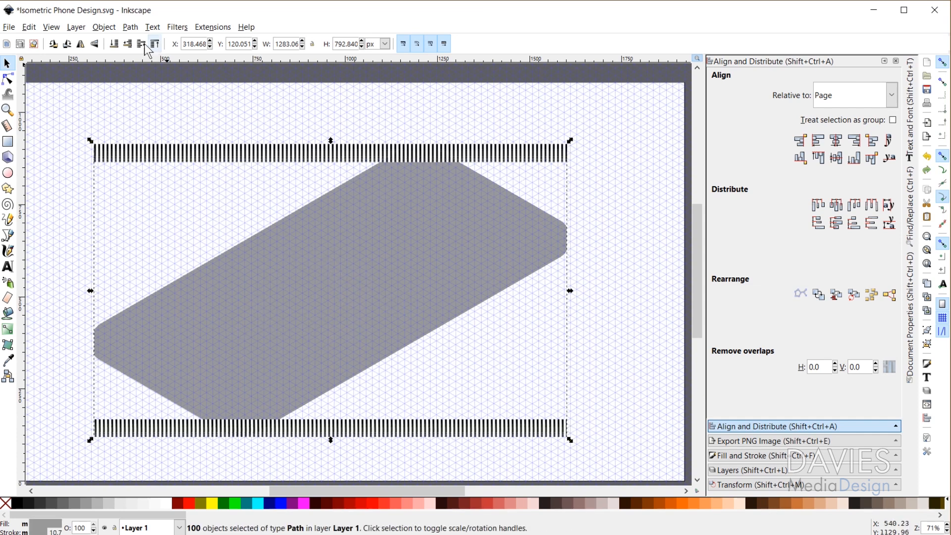
pyautogui.click(104, 26)
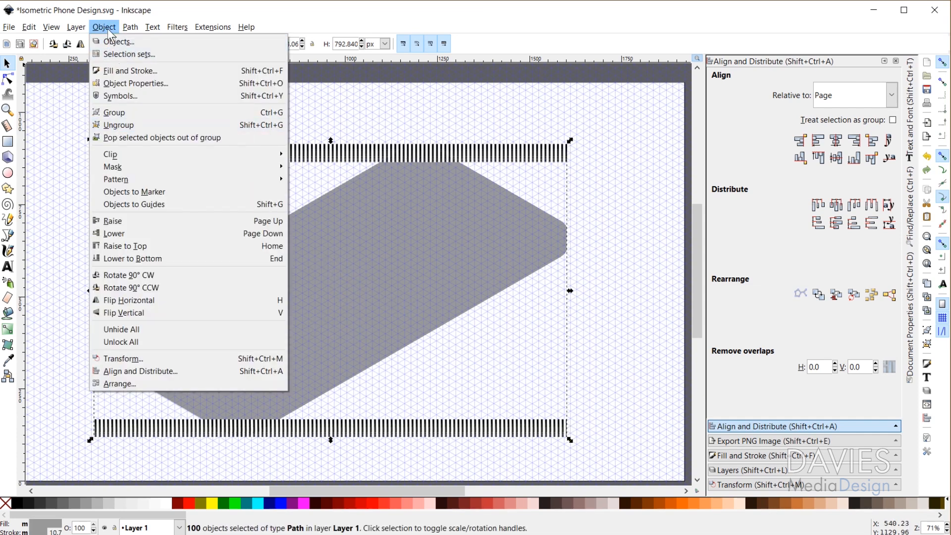
pyautogui.click(379, 228)
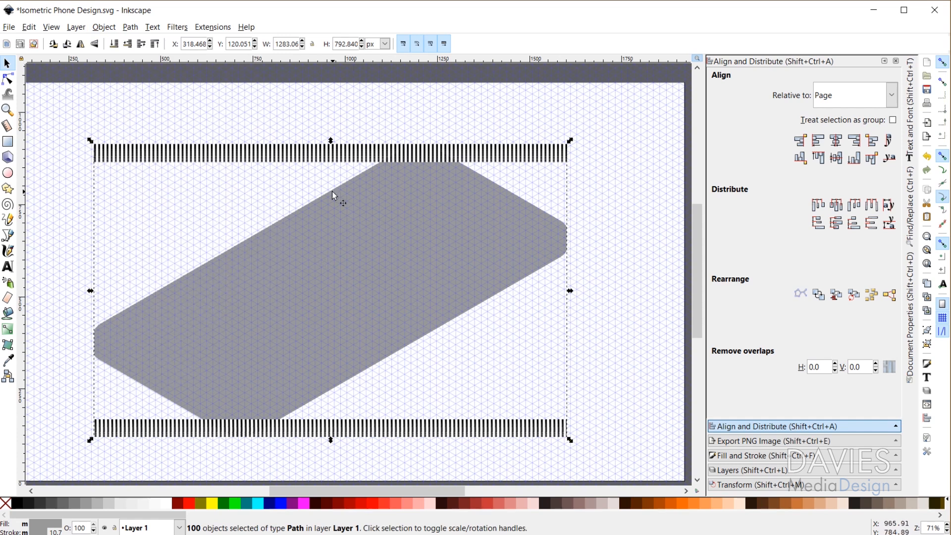
pyautogui.click(131, 28)
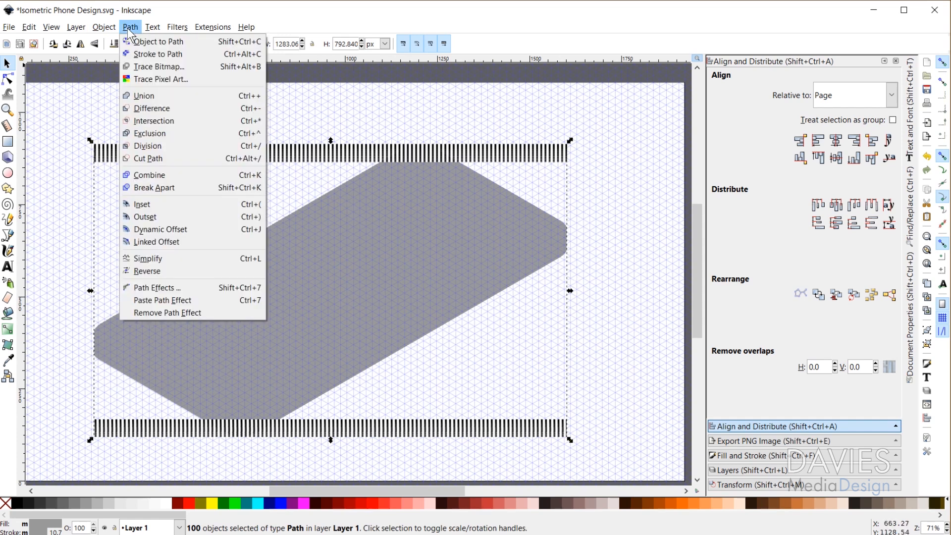
pyautogui.click(148, 94)
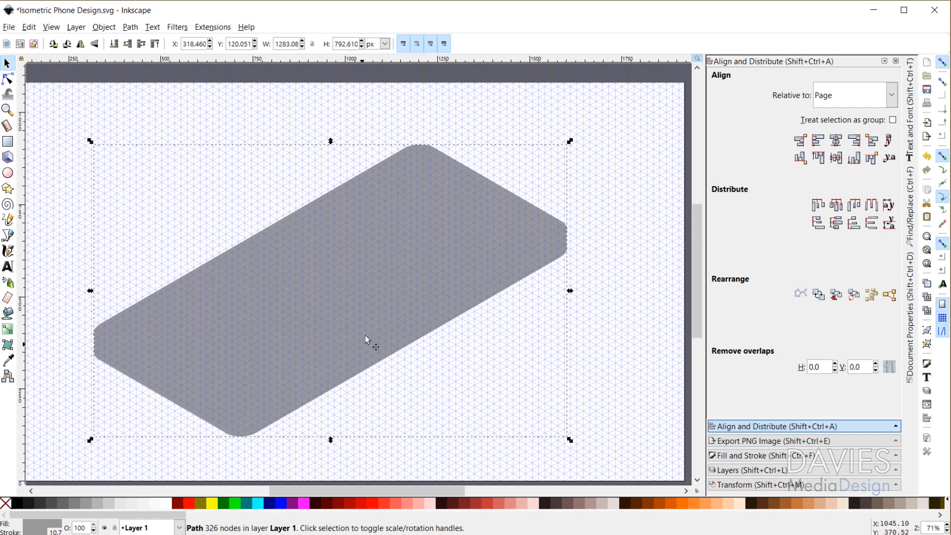
# Try moving the merged gray path aside, and undo the move
pyautogui.hotkey('ctrl', 'd')
pyautogui.moveTo(362, 255); pyautogui.dragTo(427, 242)
pyautogui.hotkey('ctrl', 'z')
# Fill the merged body path with red, remove its stroke, and lower it beneath the two gray shapes
pyautogui.click(371, 504)
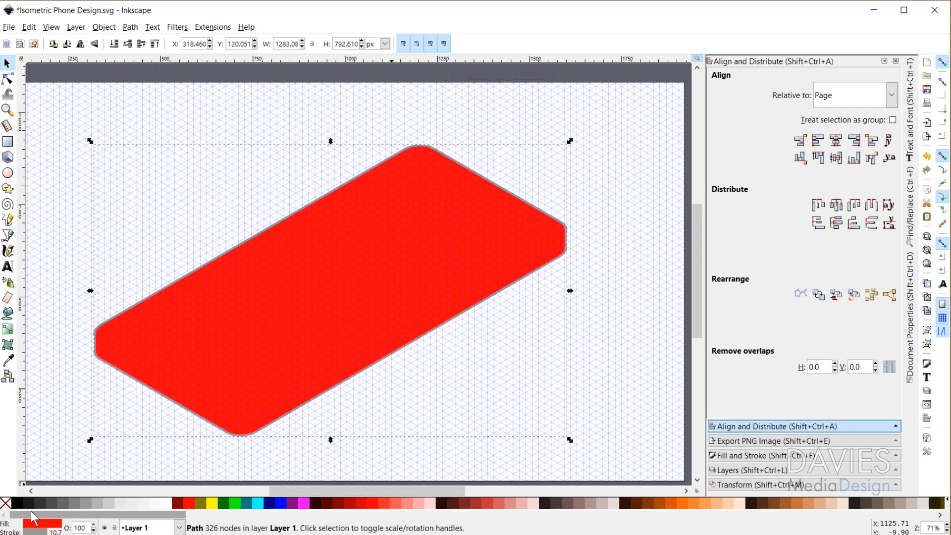
pyautogui.keyDown('shift'); pyautogui.click(4, 505); pyautogui.keyUp('shift')
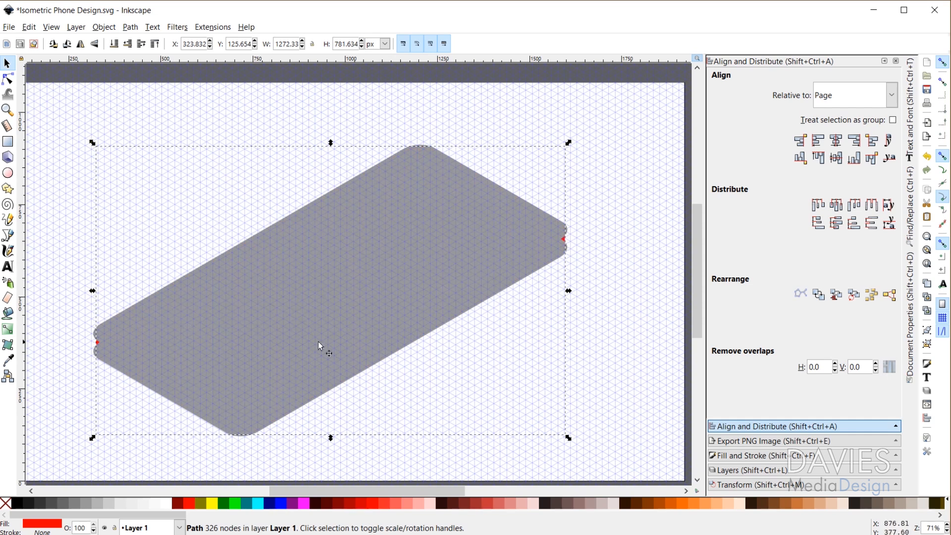
# Stretch the red path's right edge outward to meet the gray outline, to a width of about 1278 px
pyautogui.press('ctrl')
pyautogui.scroll(5, 545, 270)
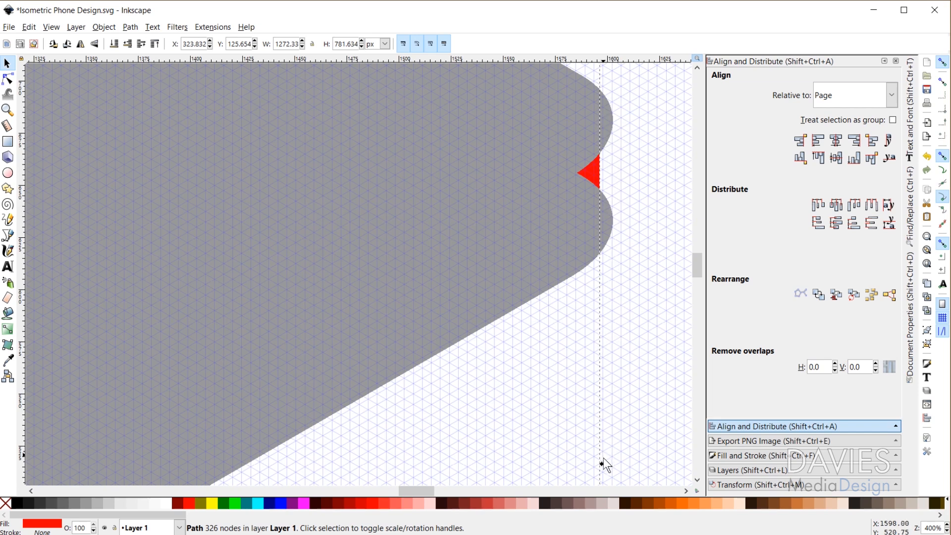
pyautogui.moveTo(603, 461); pyautogui.dragTo(616, 461)
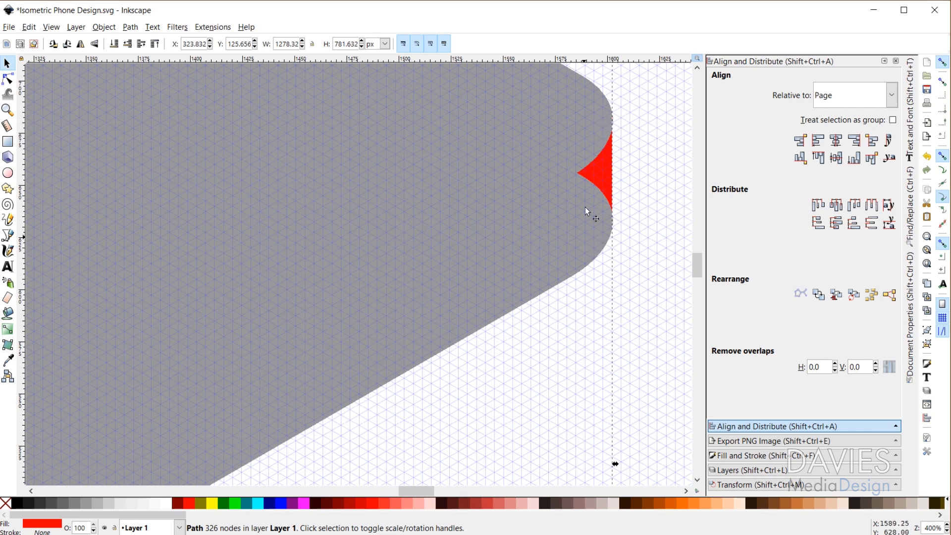
# Stretch the red path's lower-left corner and bottom edge outward to the gray outline, to about 1286 by 786 px
pyautogui.moveTo(421, 494); pyautogui.dragTo(325, 489)
pyautogui.scroll(-15, 292, 396)
pyautogui.scroll(-5, 319, 426)
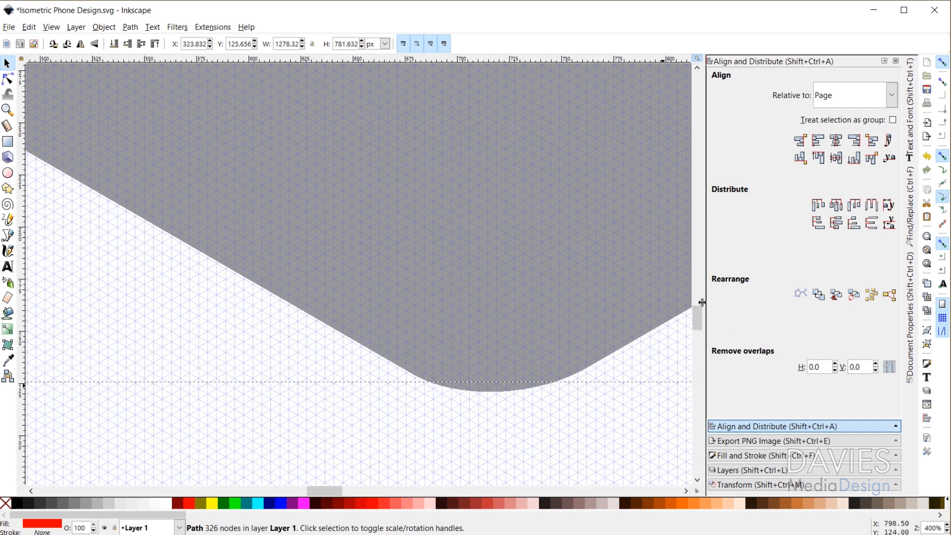
pyautogui.scroll(-2, 608, 376)
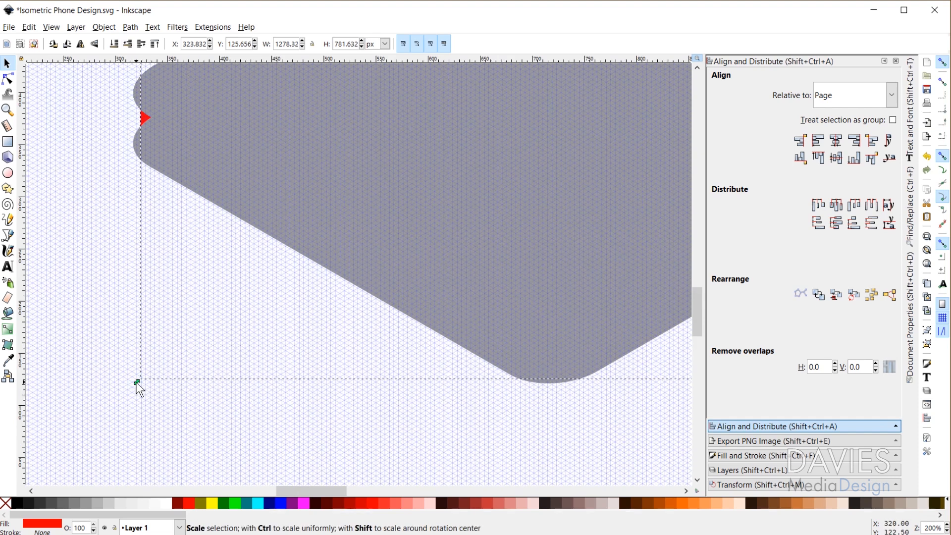
pyautogui.moveTo(133, 383); pyautogui.dragTo(129, 385)
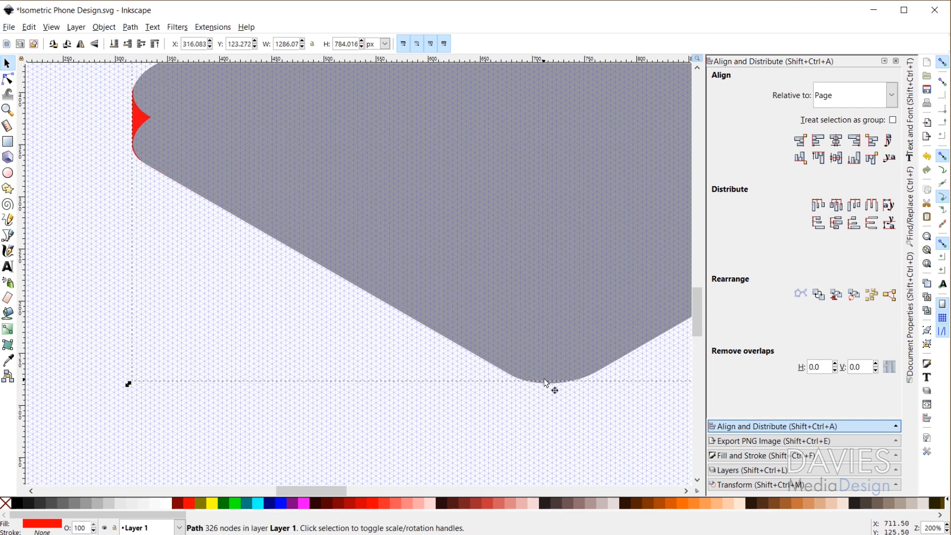
pyautogui.scroll(-3, 560, 439)
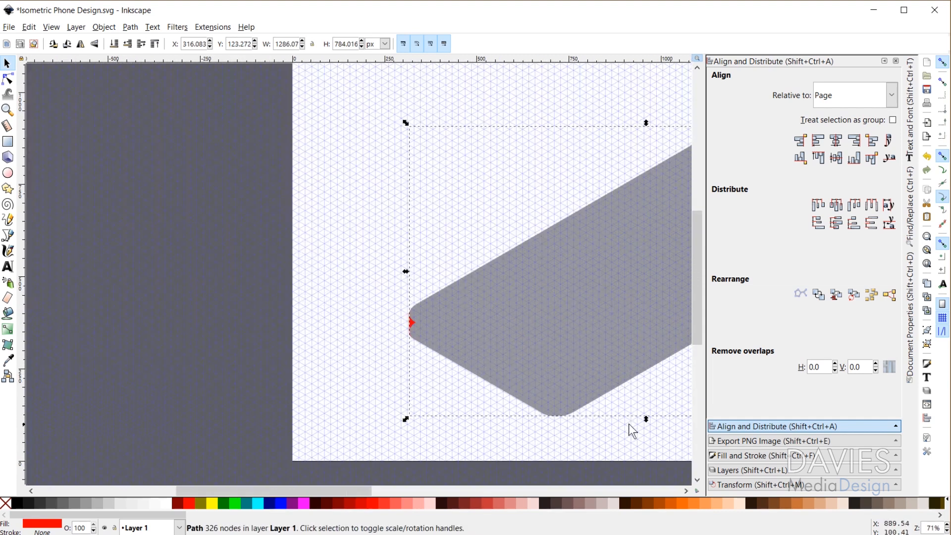
pyautogui.scroll(3, 649, 420)
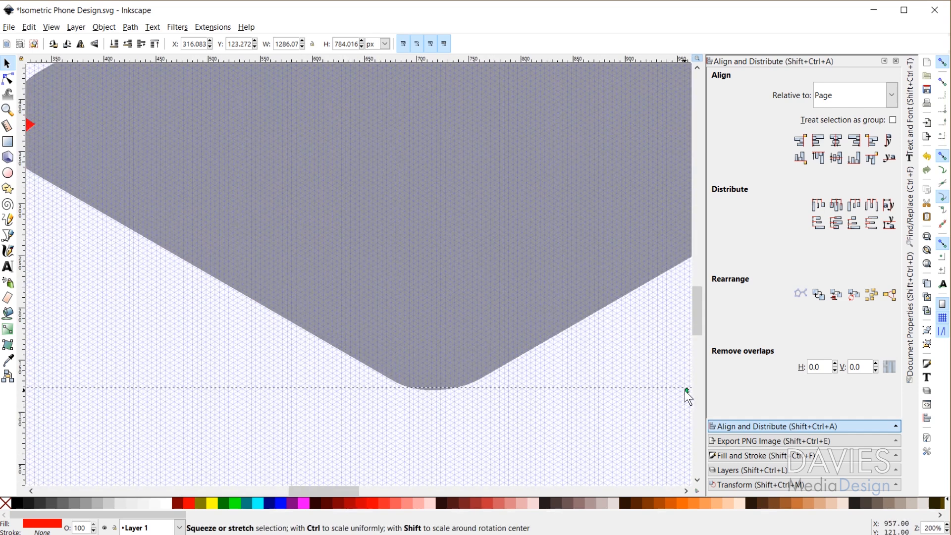
pyautogui.moveTo(687, 391); pyautogui.dragTo(686, 392)
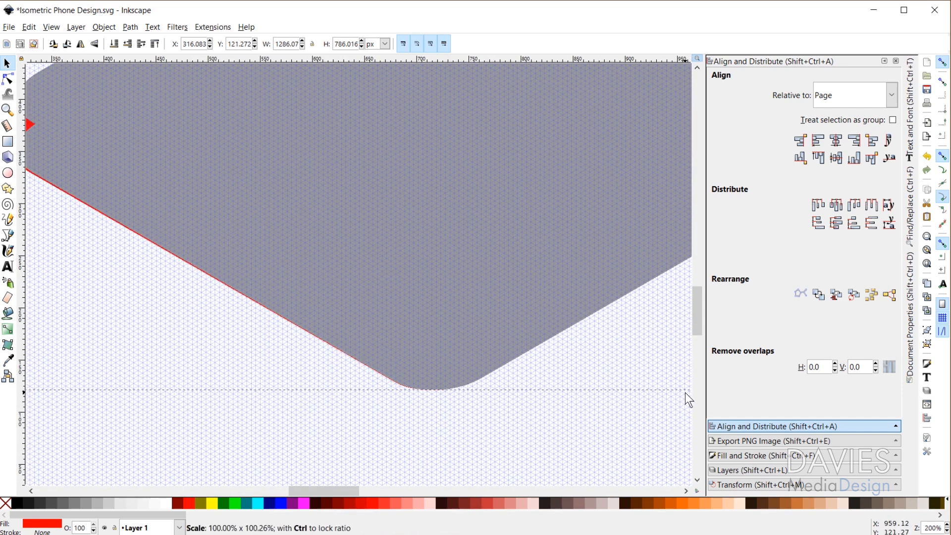
# Pull the red path's left edge slightly inward to the gray outline, to a width of about 1285 px
pyautogui.hscroll(-5, 347, 491)
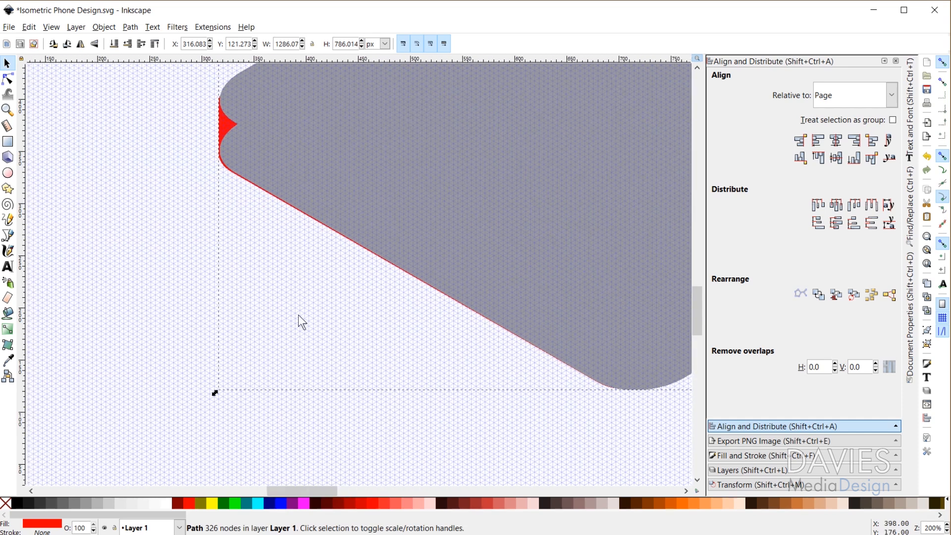
pyautogui.scroll(3, 298, 307)
pyautogui.scroll(3, 233, 219)
pyautogui.keyDown('ctrl'); pyautogui.scroll(1, 202, 323); pyautogui.keyUp('ctrl')
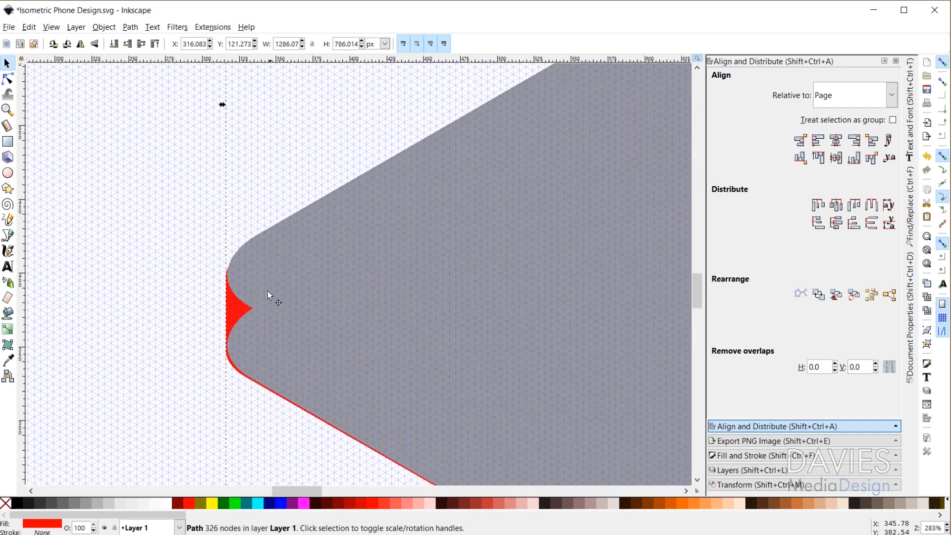
pyautogui.moveTo(222, 104); pyautogui.dragTo(226, 101)
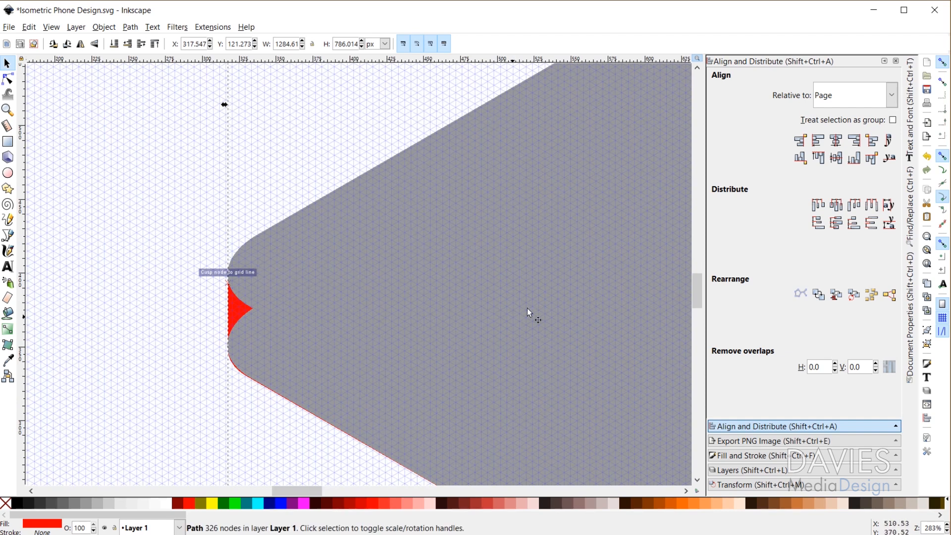
# Stretch the red path's top edge up to the gray outline, to a height of about 790 px
pyautogui.keyDown('ctrl'); pyautogui.scroll(-2, 527, 308); pyautogui.keyUp('ctrl')
pyautogui.keyDown('ctrl'); pyautogui.scroll(-3, 391, 470); pyautogui.keyUp('ctrl')
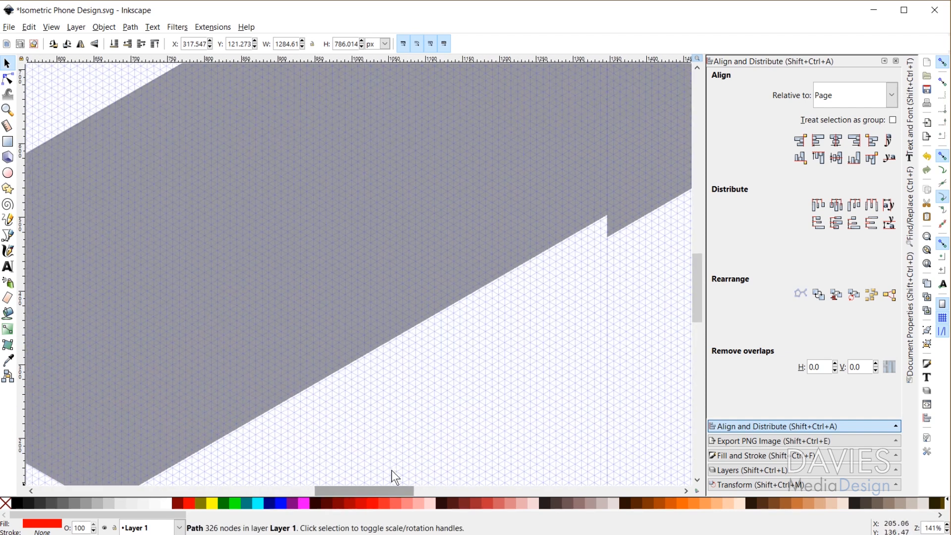
pyautogui.keyDown('ctrl'); pyautogui.scroll(5, 445, 236); pyautogui.keyUp('ctrl')
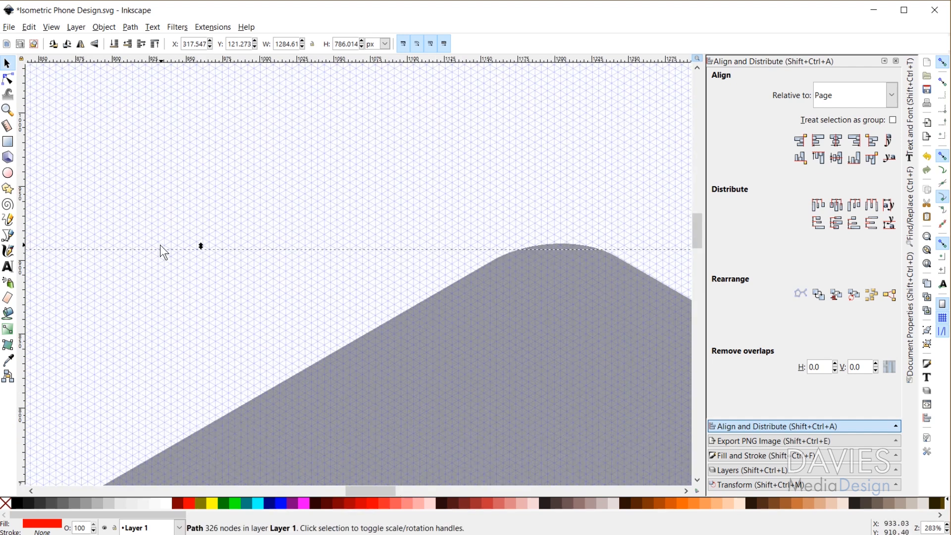
pyautogui.moveTo(200, 246); pyautogui.dragTo(201, 242)
# Delete the two leftover gray phone shapes lying on top of the red body path
pyautogui.keyDown('ctrl'); pyautogui.scroll(-1, 489, 365); pyautogui.keyUp('ctrl')
pyautogui.keyDown('ctrl'); pyautogui.scroll(-4, 593, 401); pyautogui.keyUp('ctrl')
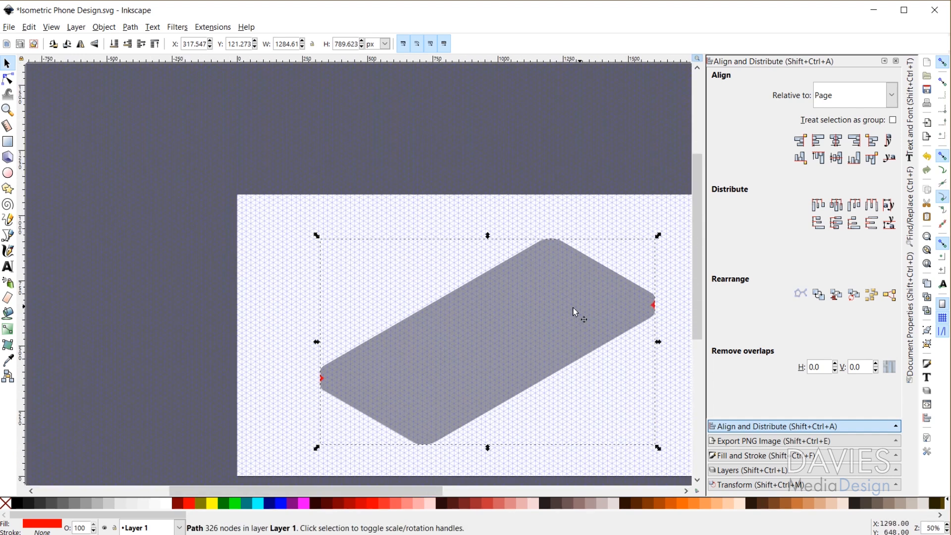
pyautogui.click(507, 314)
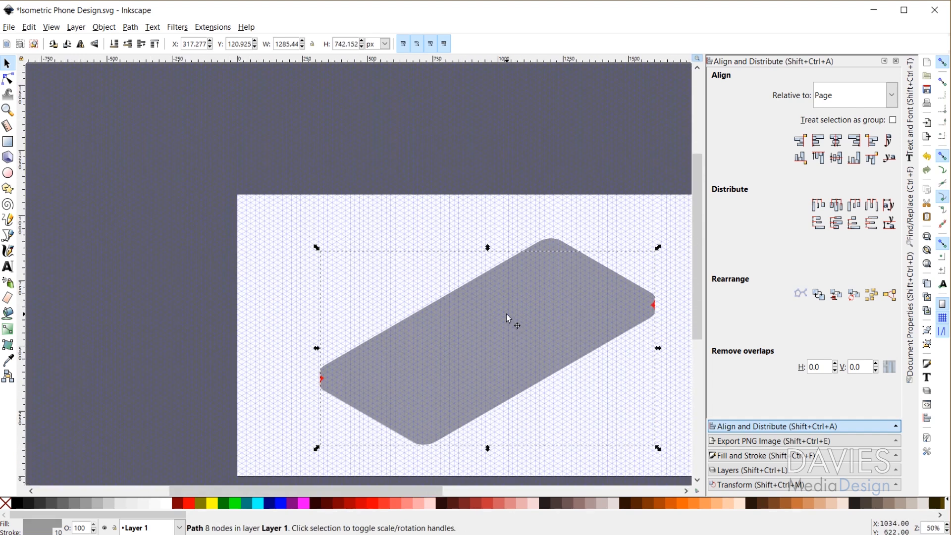
pyautogui.press('pagedown')
pyautogui.press('Escape')
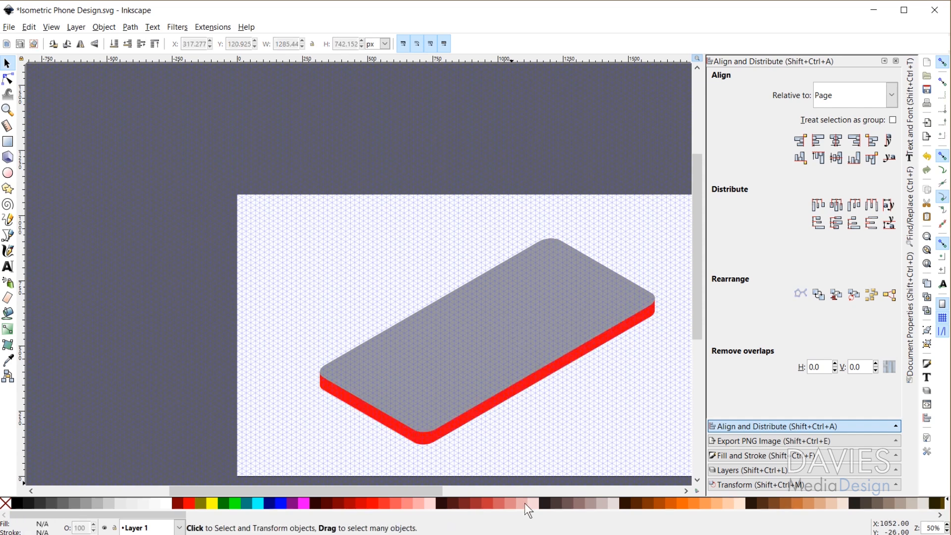
pyautogui.click(500, 308)
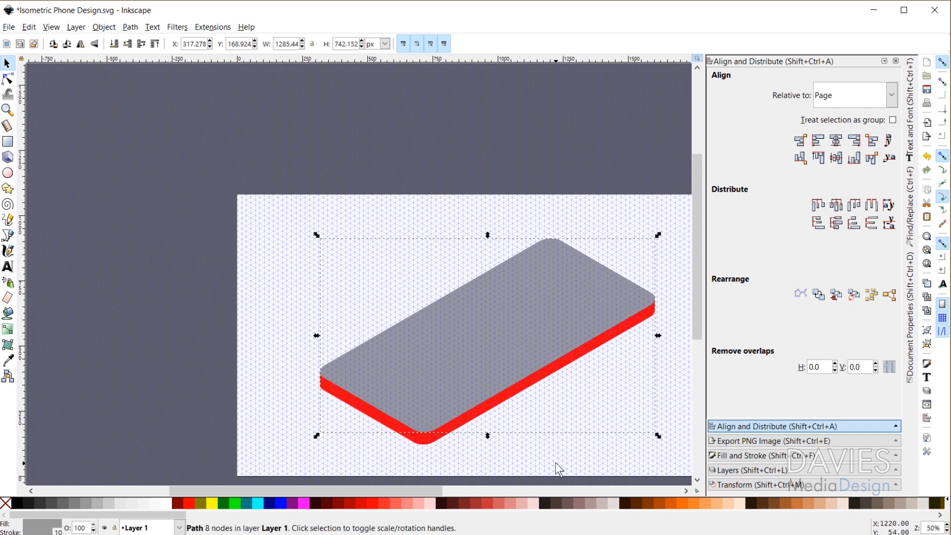
pyautogui.press('pagedown')
pyautogui.press('Escape')
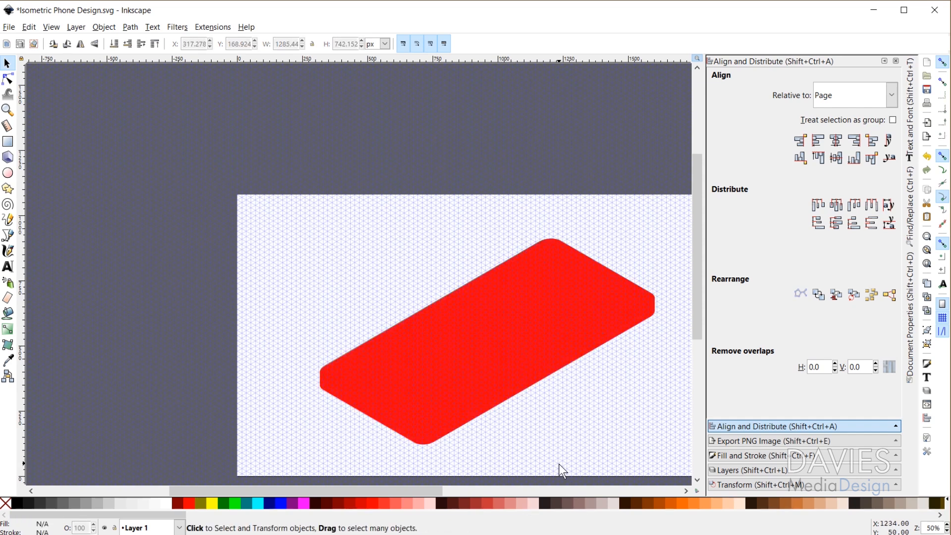
# Lower the red body path in the stacking order until it sits beneath the detailed phone front
pyautogui.click(555, 303)
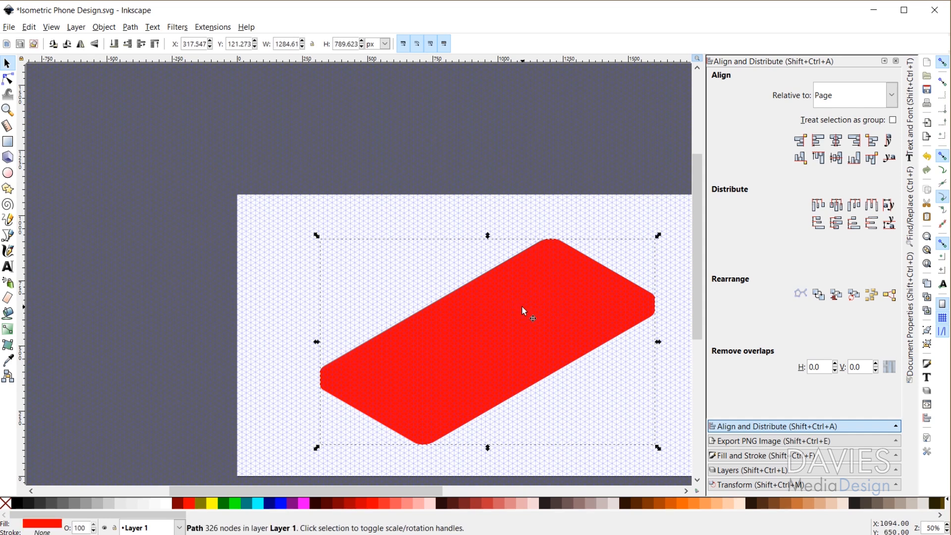
pyautogui.press('pagedown')
pyautogui.press('pagedown')
pyautogui.press('pagedown')
pyautogui.press('pagedown')
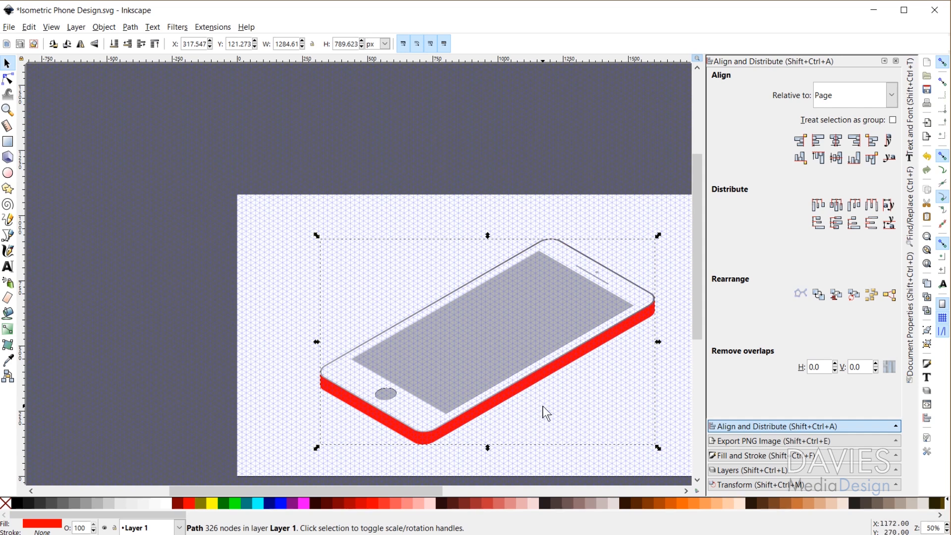
# Draw a linear gradient on the red body's stroke from the phone's left corner to its lowest front corner
pyautogui.moveTo(438, 487); pyautogui.dragTo(463, 489)
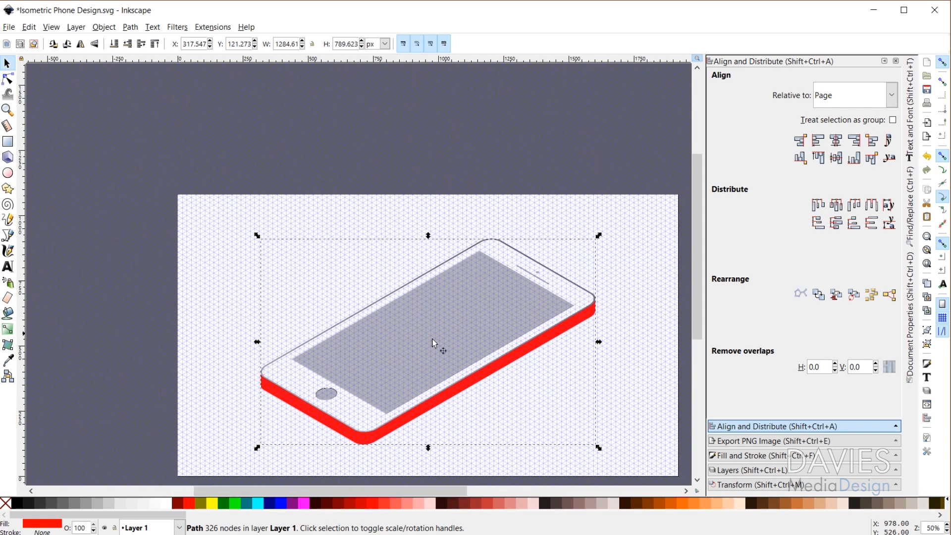
pyautogui.scroll(1, 456, 358)
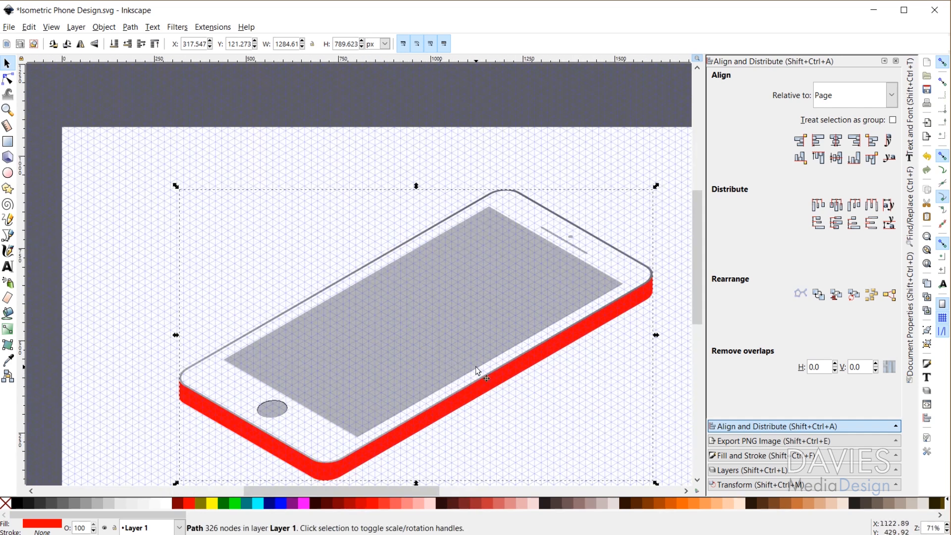
pyautogui.scroll(-2, 477, 370)
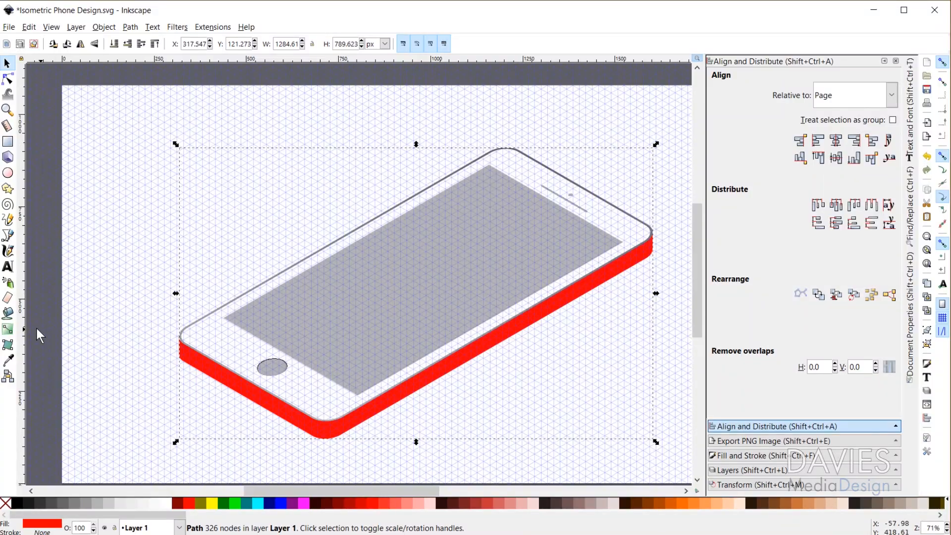
pyautogui.click(7, 328)
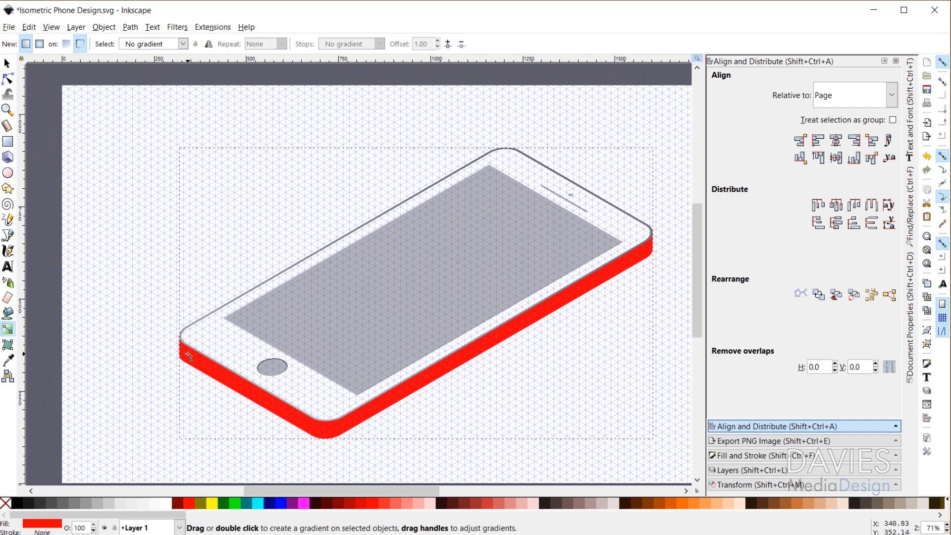
pyautogui.moveTo(183, 348)
pyautogui.mouseDown()
pyautogui.moveTo(263, 411)
pyautogui.moveTo(323, 433)
pyautogui.mouseUp()
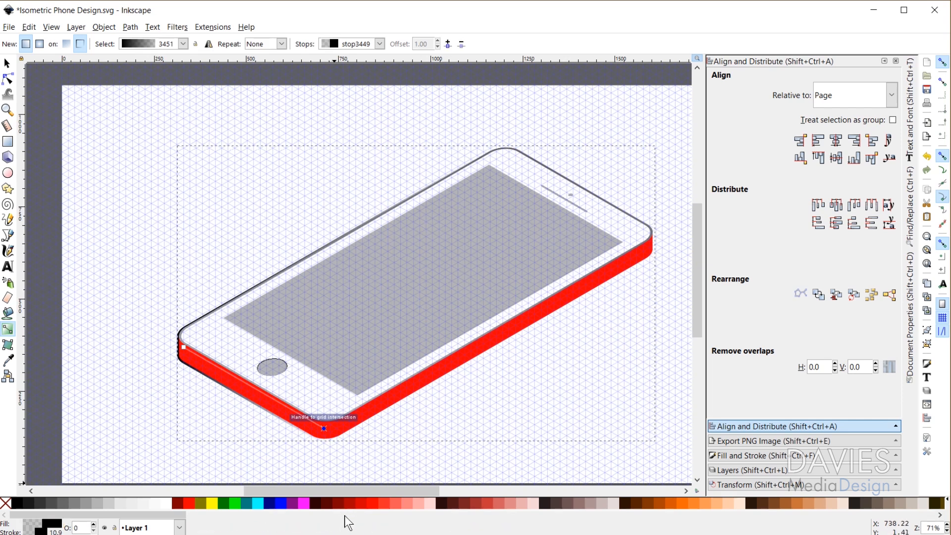
# Undo the stroke gradient and draw a linear gradient on the red body's fill from its left corner to its lowest front corner
pyautogui.hotkey('ctrl', 'z')
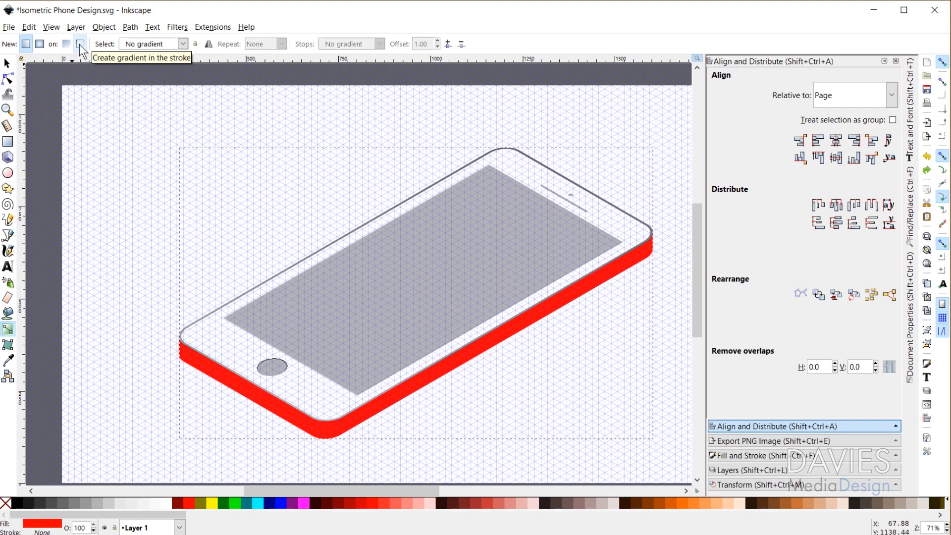
pyautogui.click(67, 44)
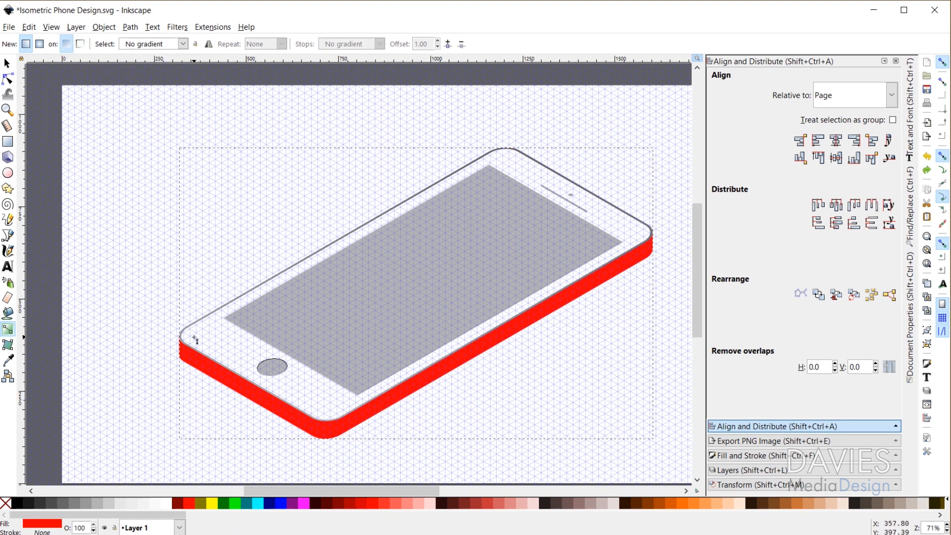
pyautogui.moveTo(183, 346); pyautogui.dragTo(319, 433)
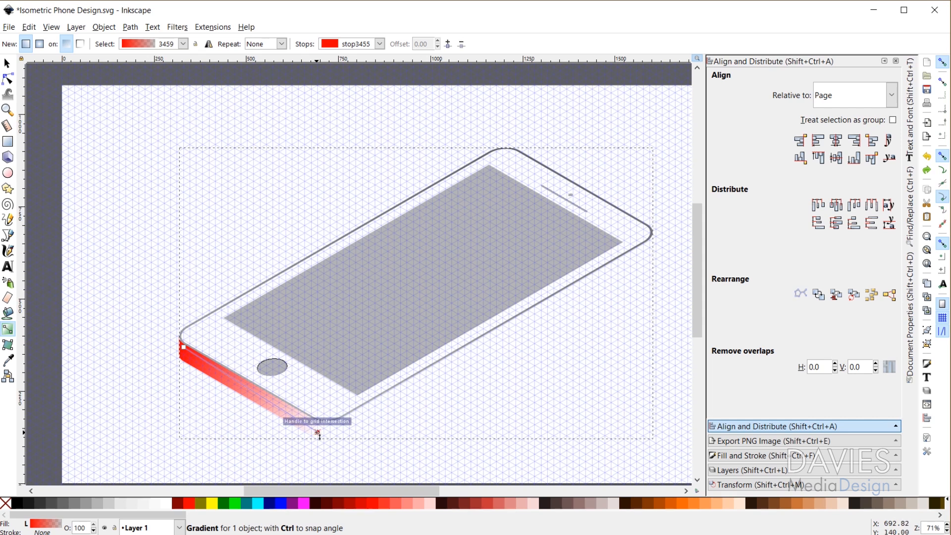
pyautogui.click(318, 433)
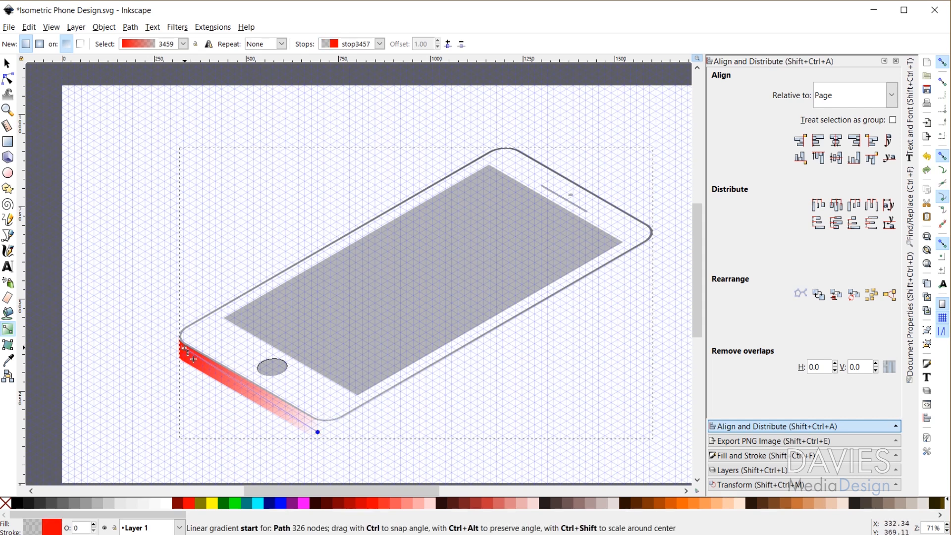
pyautogui.moveTo(184, 353); pyautogui.dragTo(183, 355)
# Colour the body gradient's start stop 20% gray and its end stop 40% gray
pyautogui.click(184, 355)
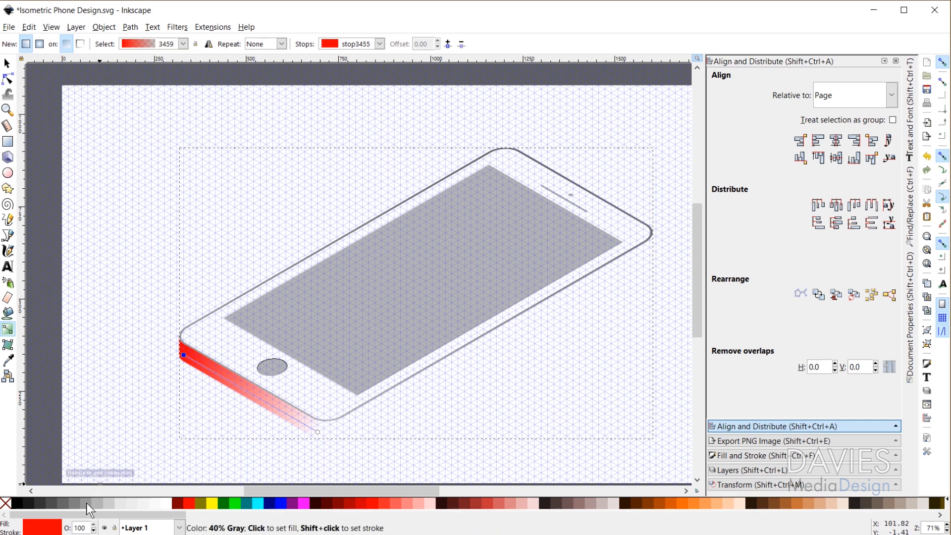
pyautogui.click(111, 501)
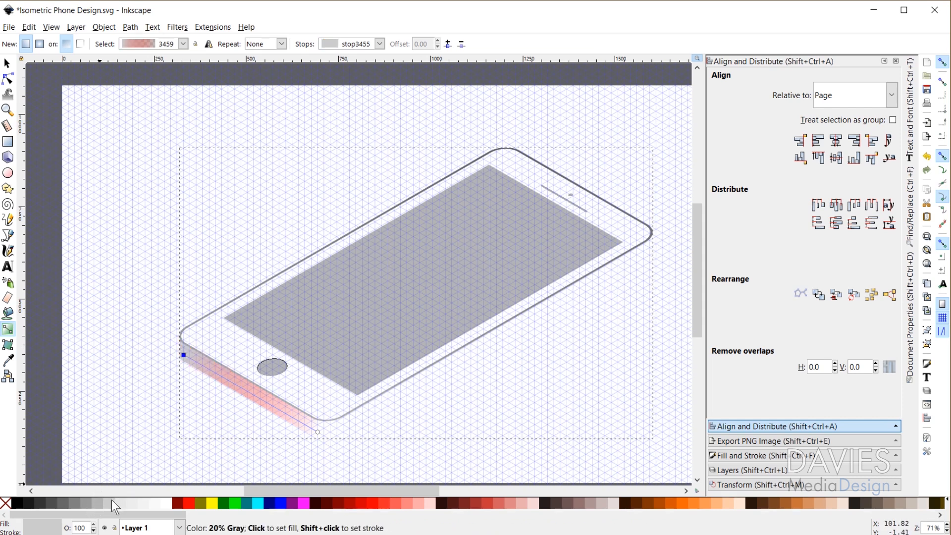
pyautogui.click(318, 433)
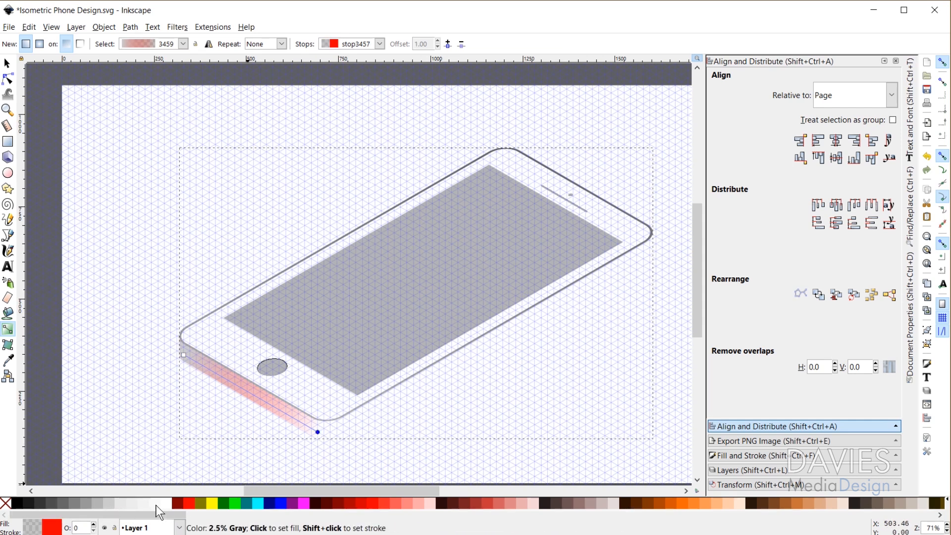
pyautogui.click(88, 501)
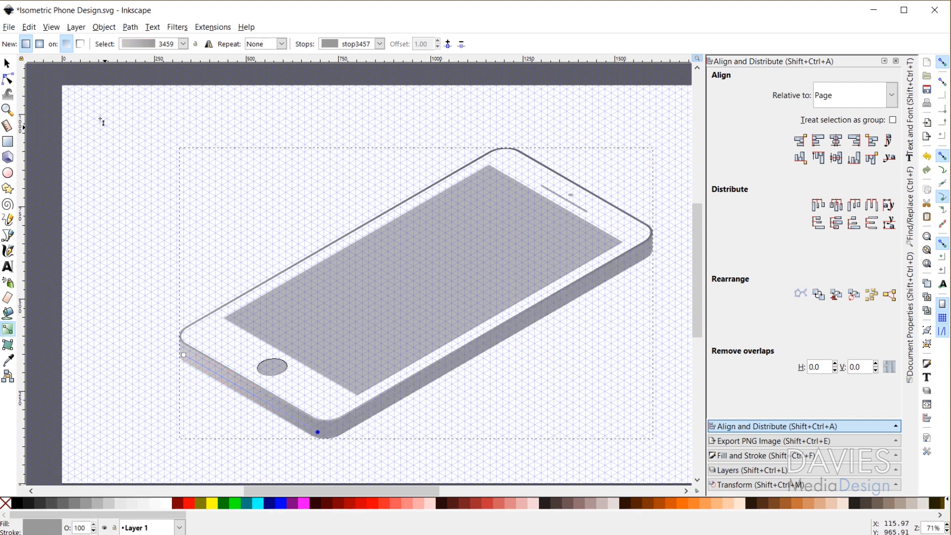
# Disable the document's axonometric grid and enable the rectangular grid
pyautogui.click(9, 67)
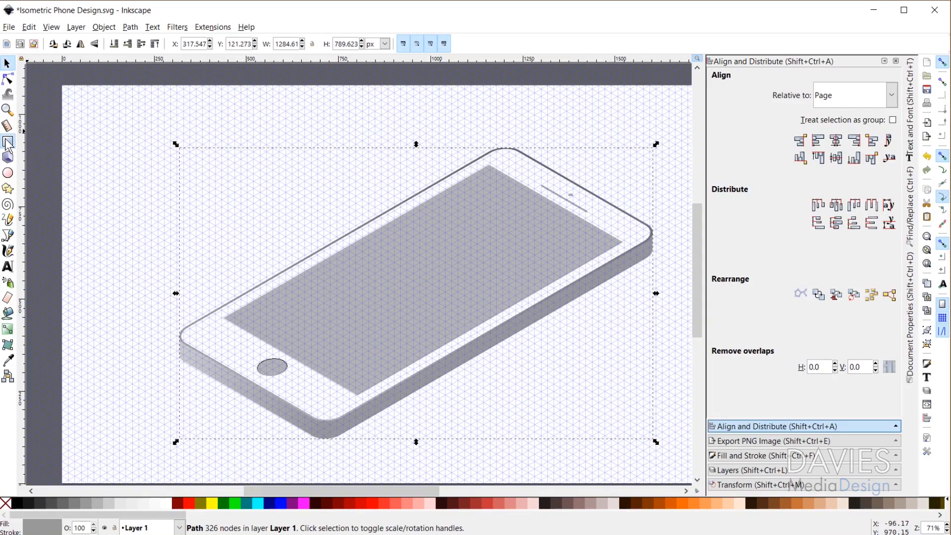
pyautogui.click(7, 143)
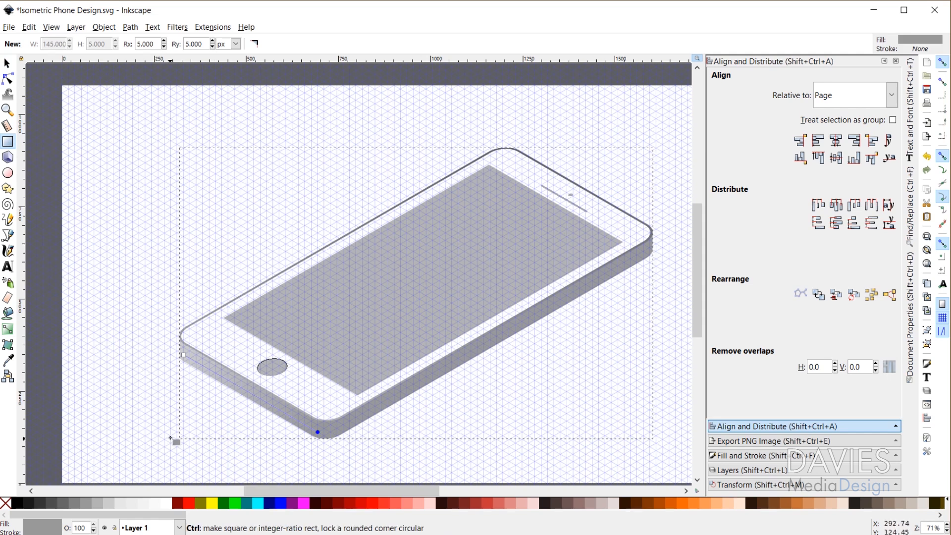
pyautogui.scroll(2, 171, 441)
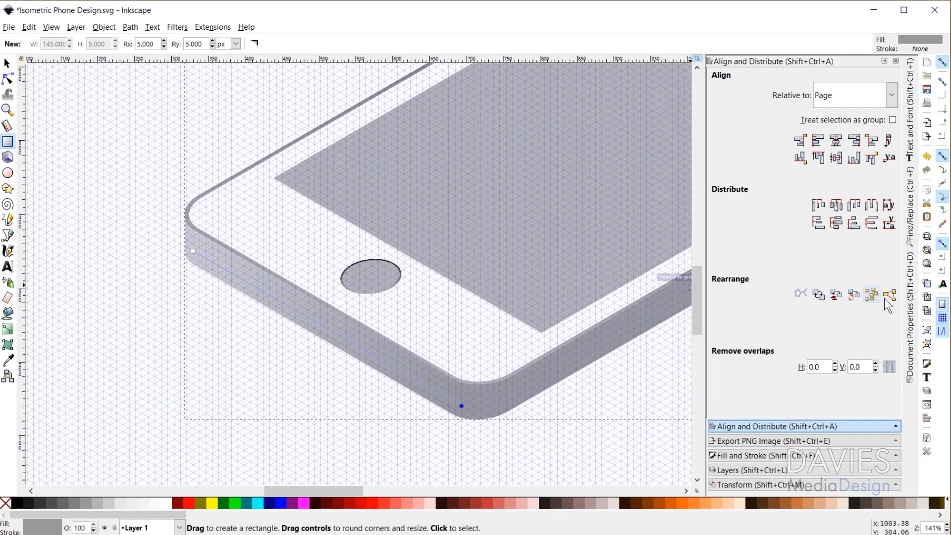
pyautogui.click(910, 304)
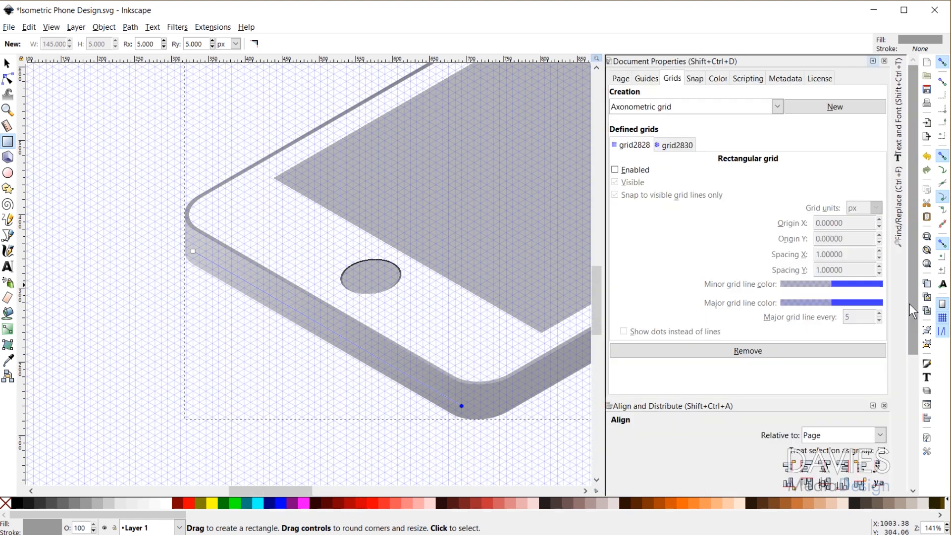
pyautogui.click(676, 150)
pyautogui.click(614, 169)
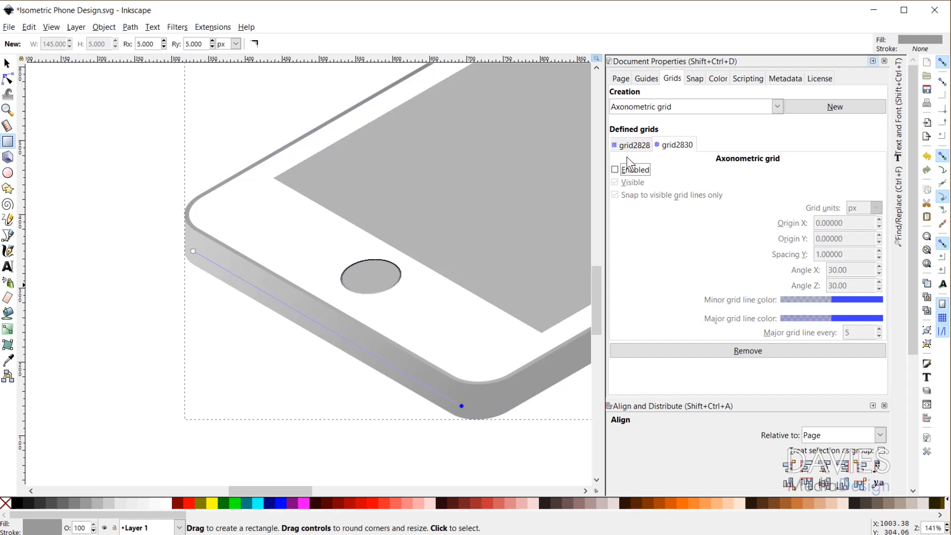
pyautogui.click(630, 146)
pyautogui.click(615, 170)
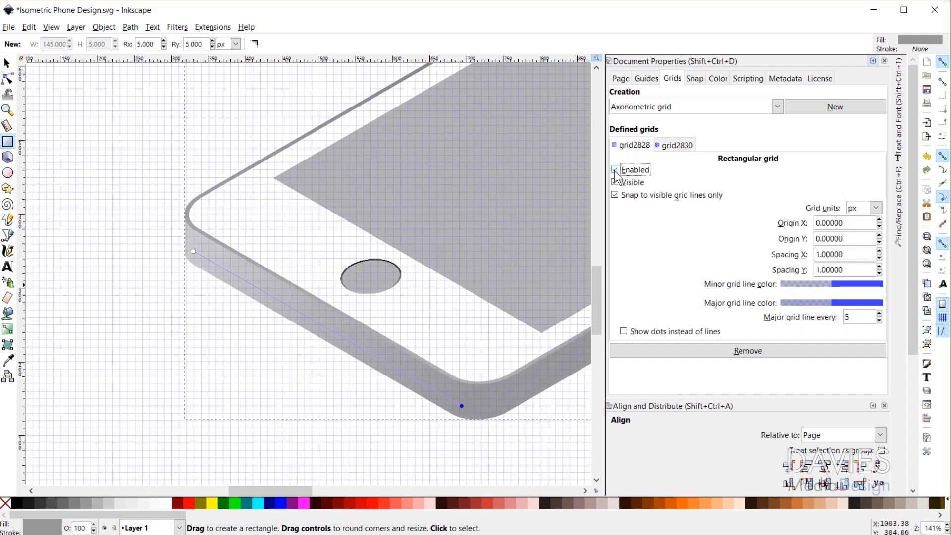
# Draw a horizontal rectangle about 140 by 10 px with 5 px rounded corners in the empty area below the phone's left corner
pyautogui.moveTo(107, 348); pyautogui.dragTo(211, 354)
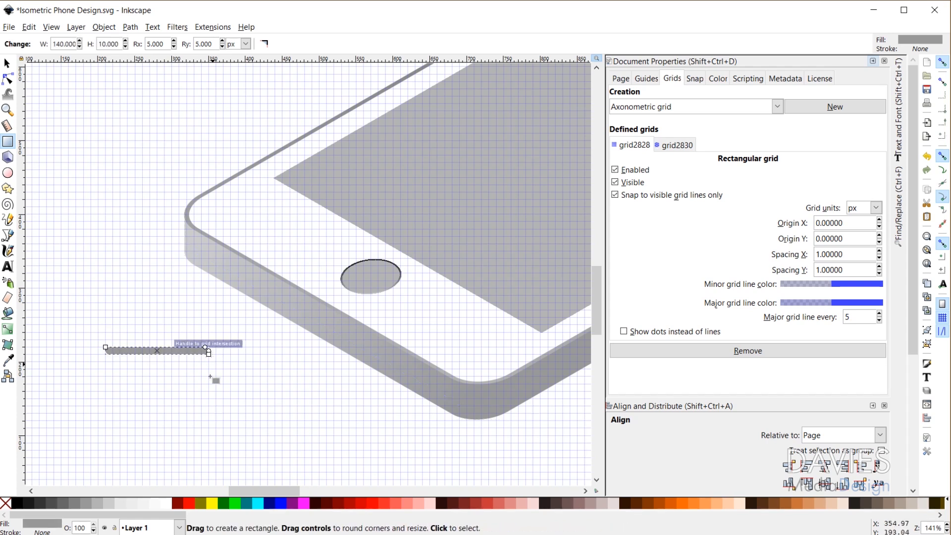
pyautogui.scroll(1, 153, 367)
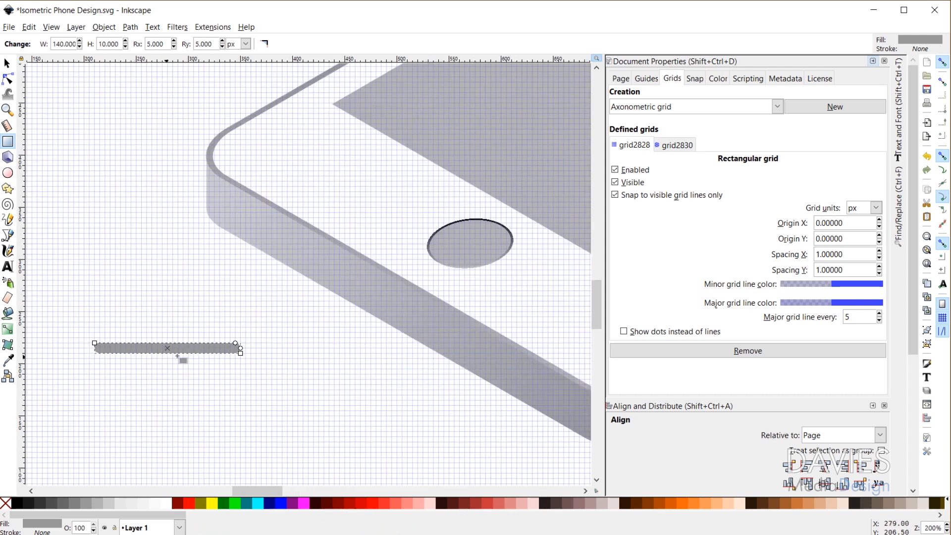
pyautogui.scroll(2, 131, 358)
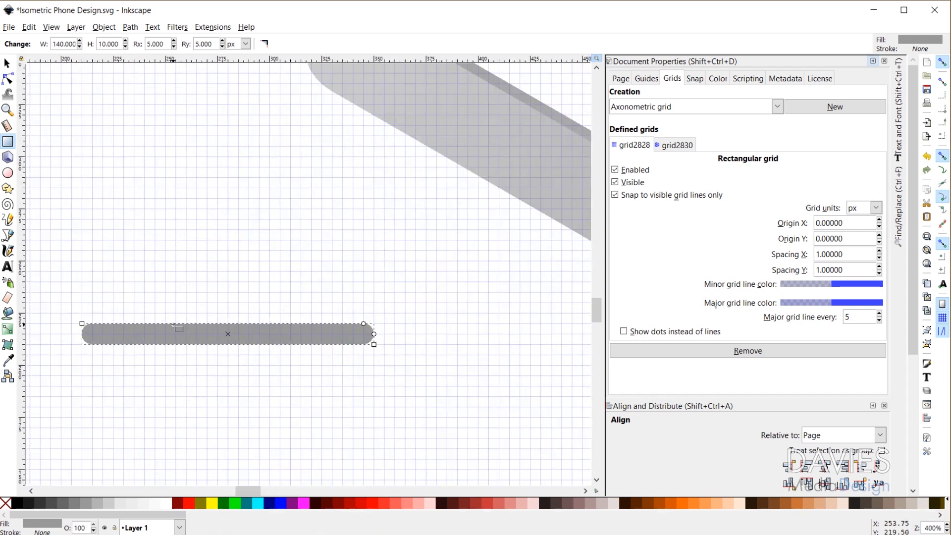
pyautogui.scroll(-2, 184, 321)
pyautogui.hscroll(-2, 277, 330)
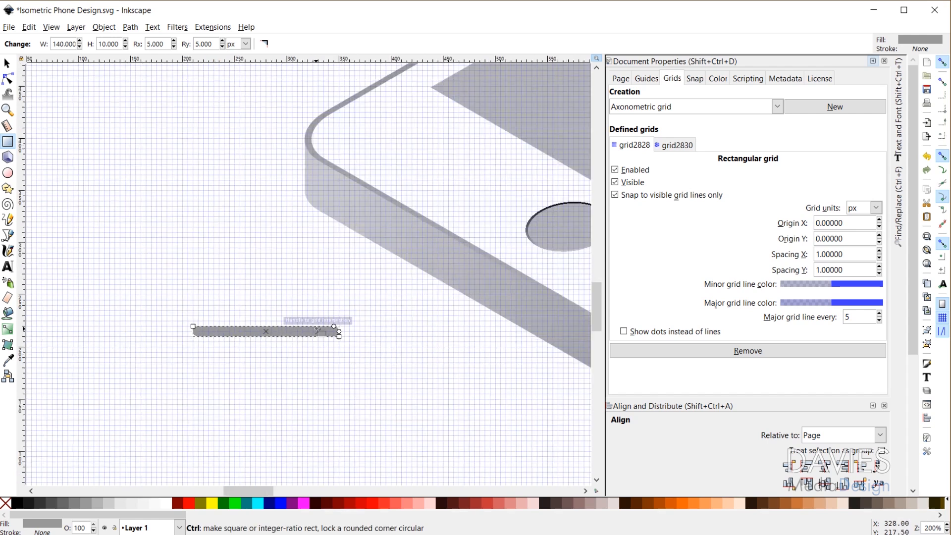
pyautogui.scroll(1, 268, 358)
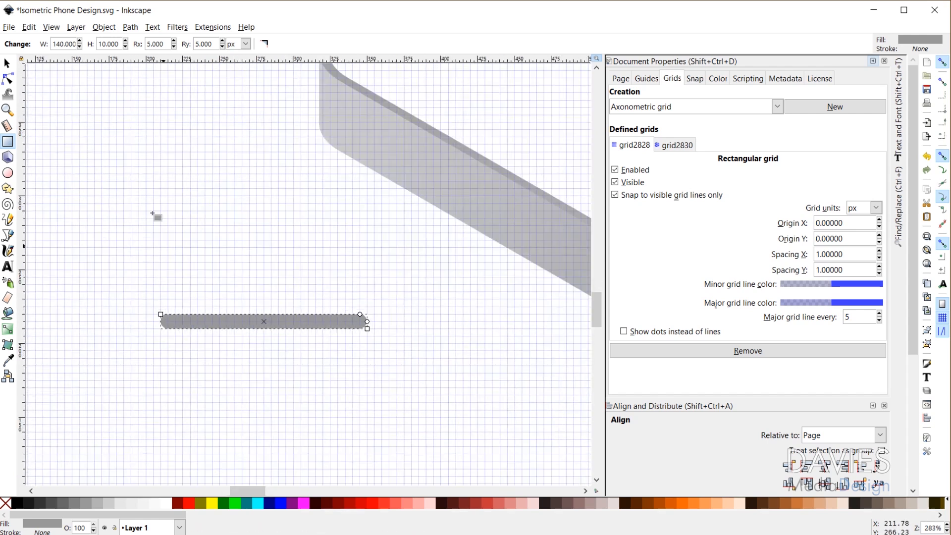
# Duplicate the rounded bar and offset the copy 5 px up and 5 px to the right of the original
pyautogui.click(7, 63)
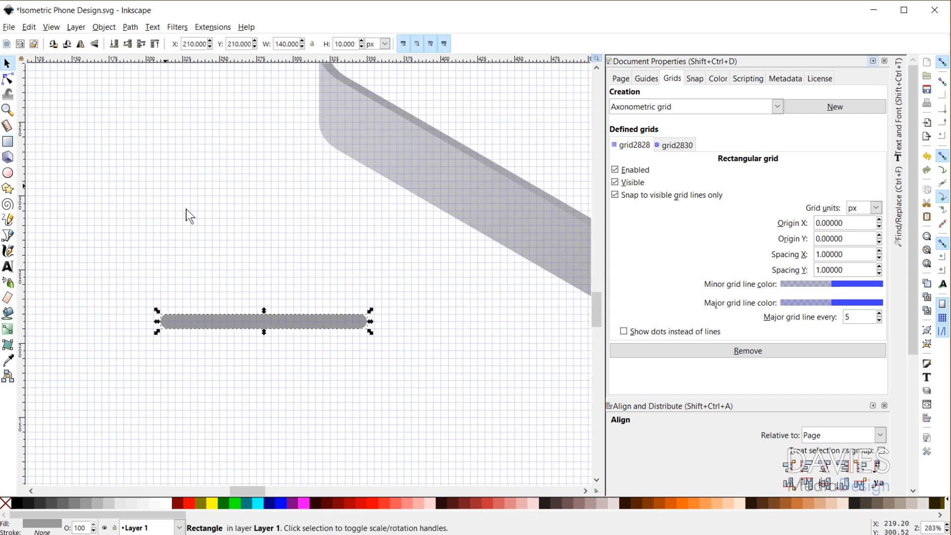
pyautogui.click(229, 325)
pyautogui.click(229, 325)
pyautogui.press('ctrl')
pyautogui.moveTo(218, 323); pyautogui.dragTo(228, 317)
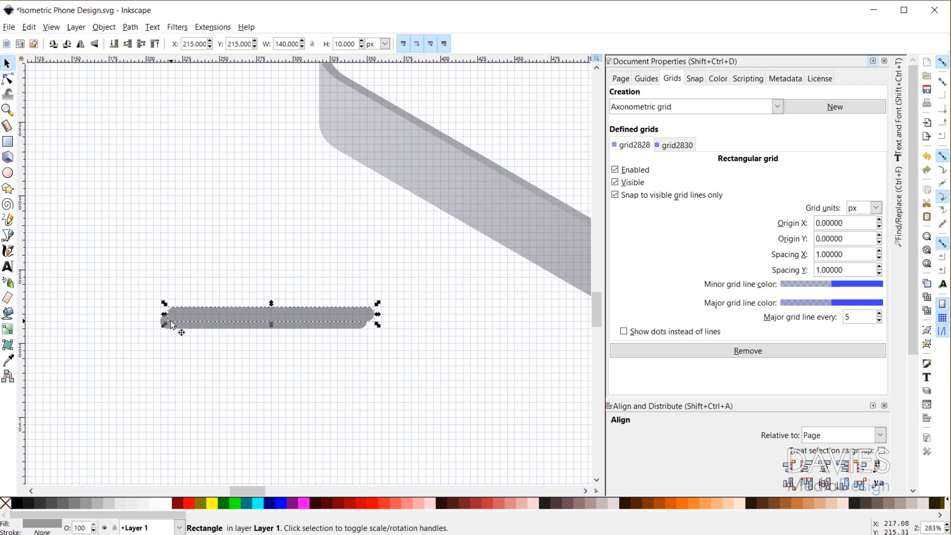
pyautogui.keyDown('ctrl'); pyautogui.scroll(4, 170, 323); pyautogui.keyUp('ctrl')
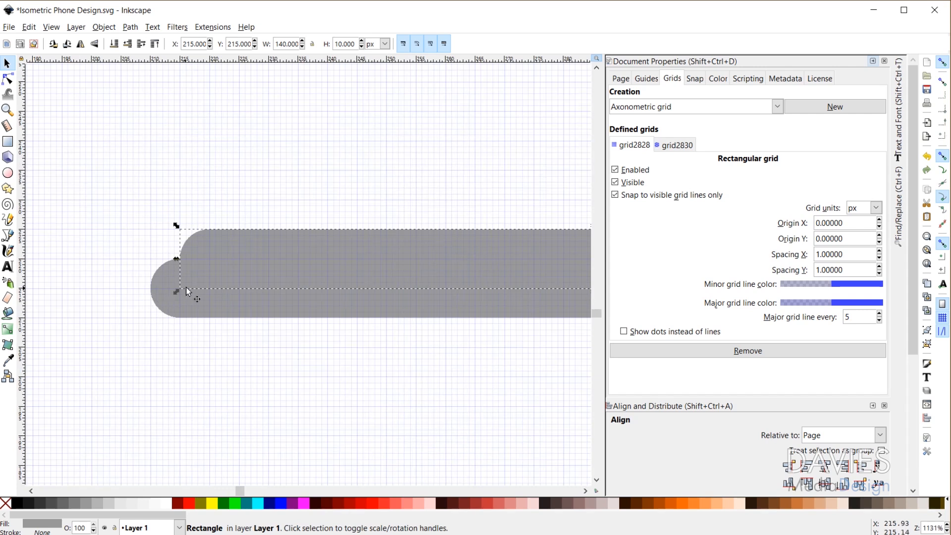
pyautogui.keyDown('ctrl'); pyautogui.scroll(-2, 547, 320); pyautogui.keyUp('ctrl')
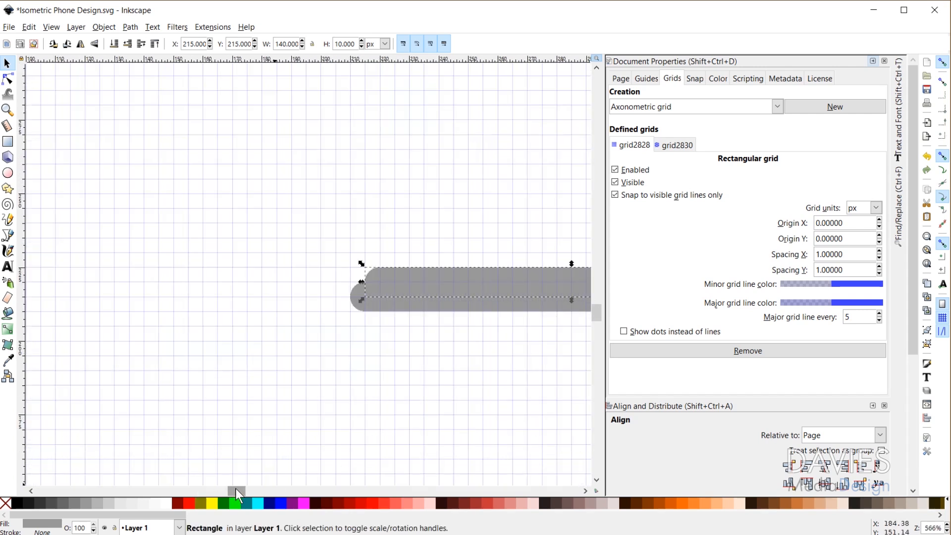
pyautogui.moveTo(236, 488)
pyautogui.mouseDown()
pyautogui.moveTo(254, 488)
pyautogui.moveTo(242, 492)
pyautogui.mouseUp()
pyautogui.keyDown('ctrl'); pyautogui.scroll(-1, 173, 406); pyautogui.keyUp('ctrl')
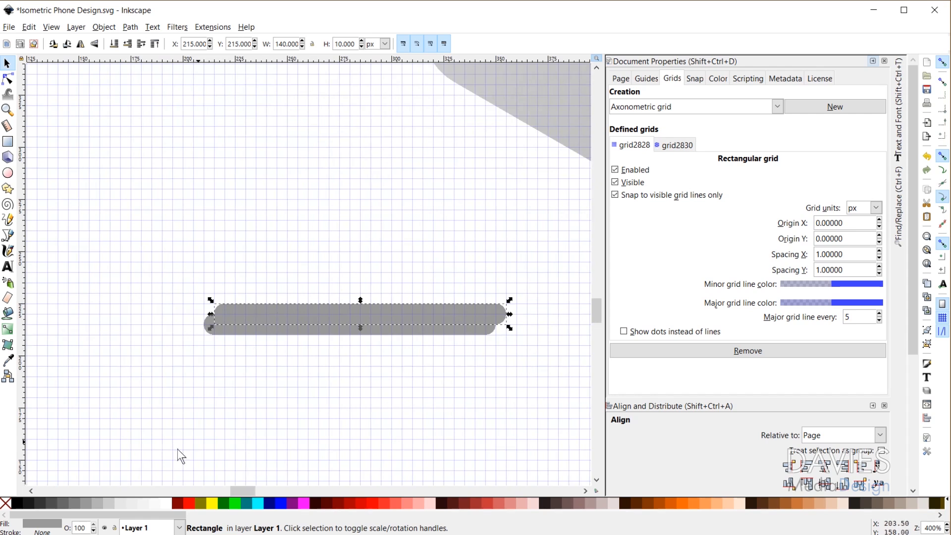
# Fill the copied bar with 20% gray and nudge it to X 213, Y 213 px
pyautogui.click(110, 503)
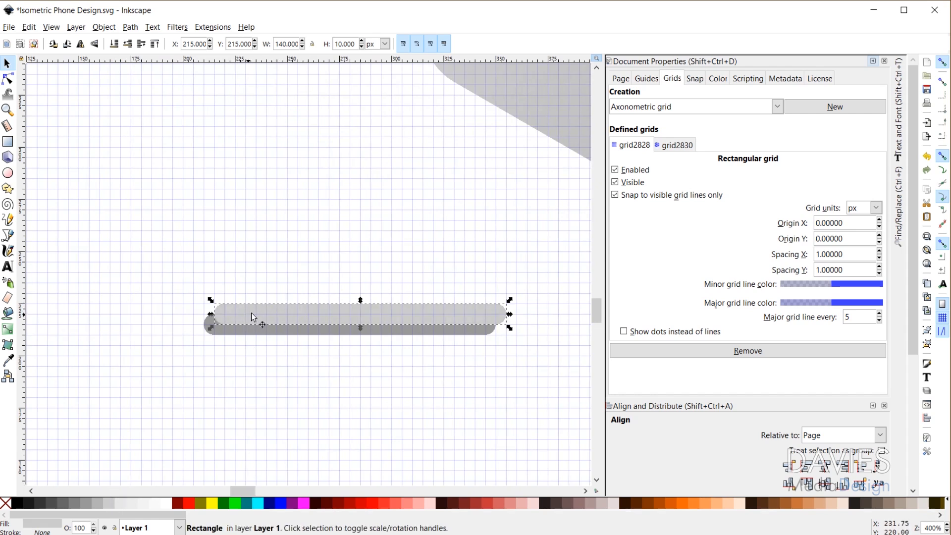
pyautogui.press('Down')
pyautogui.press('Left')
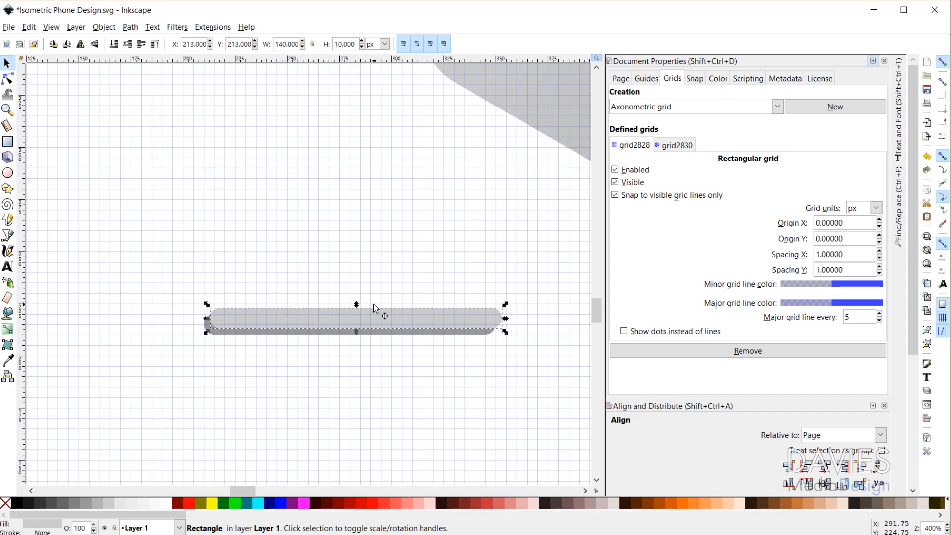
# Duplicate the dark gray bar so that a copy lies in front of the light gray bar
pyautogui.click(300, 383)
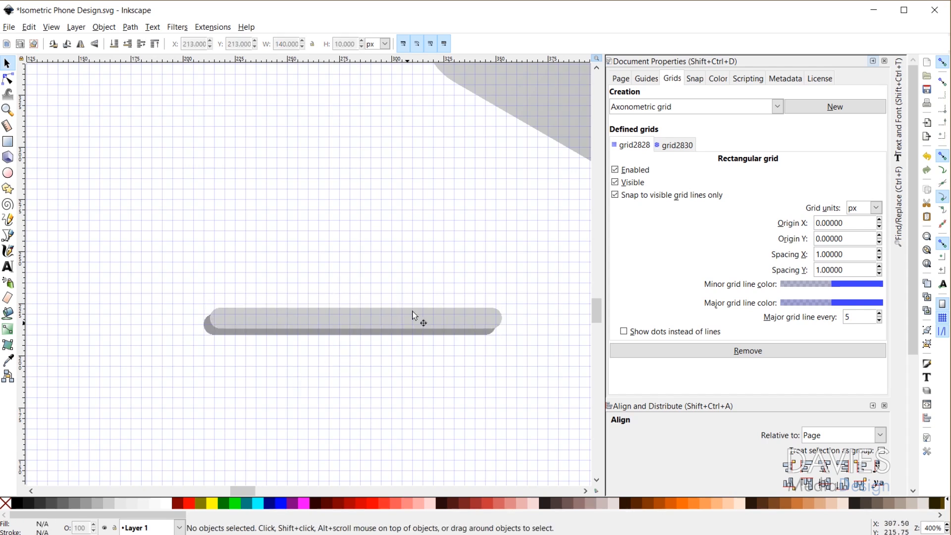
pyautogui.click(210, 335)
pyautogui.press('Home')
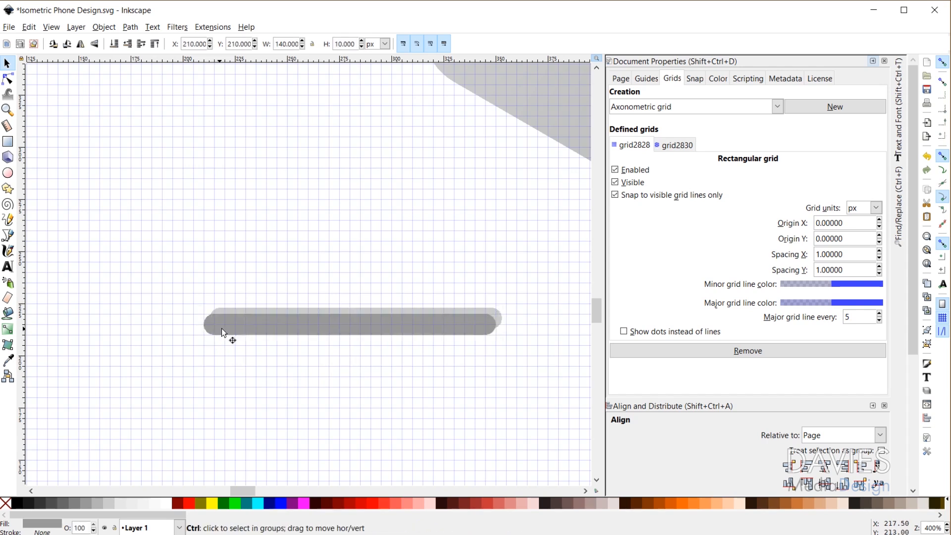
# Convert the front dark copy and the light gray bar to paths and trim them to their overlap with Intersection
pyautogui.press('shift')
pyautogui.keyDown('shift'); pyautogui.click(442, 316); pyautogui.keyUp('shift')
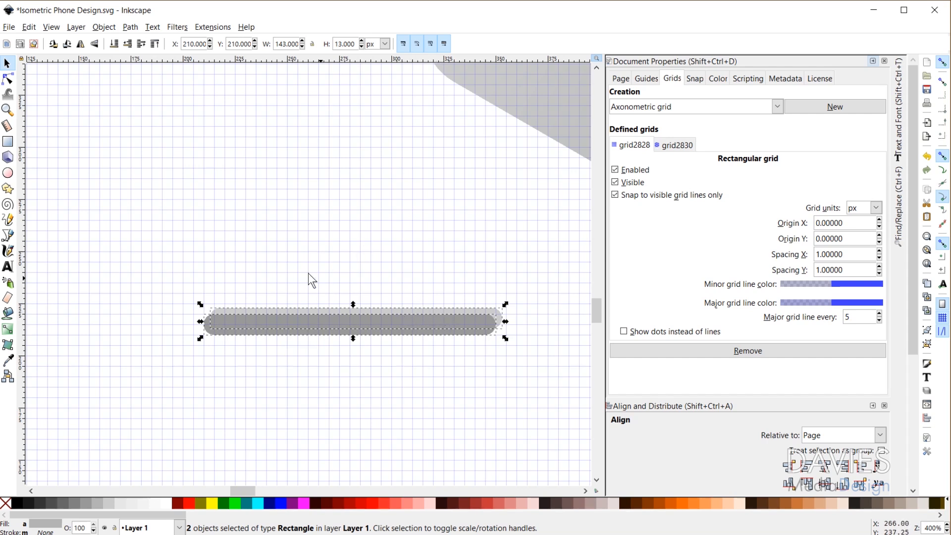
pyautogui.click(130, 29)
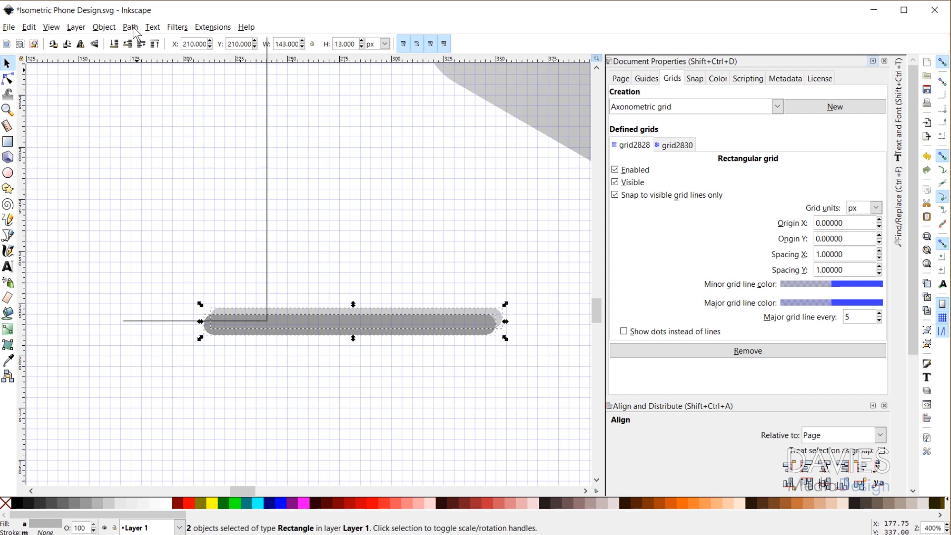
pyautogui.click(141, 42)
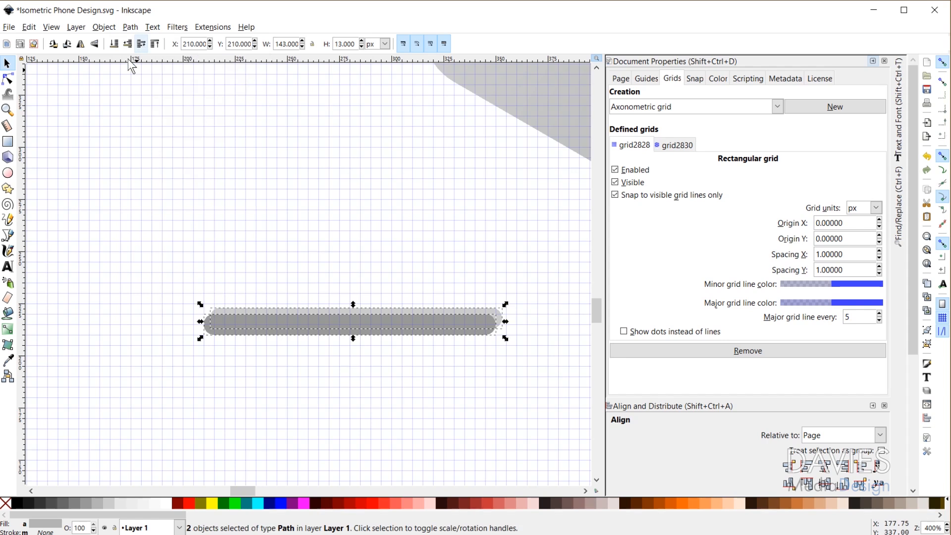
pyautogui.click(129, 27)
pyautogui.click(144, 121)
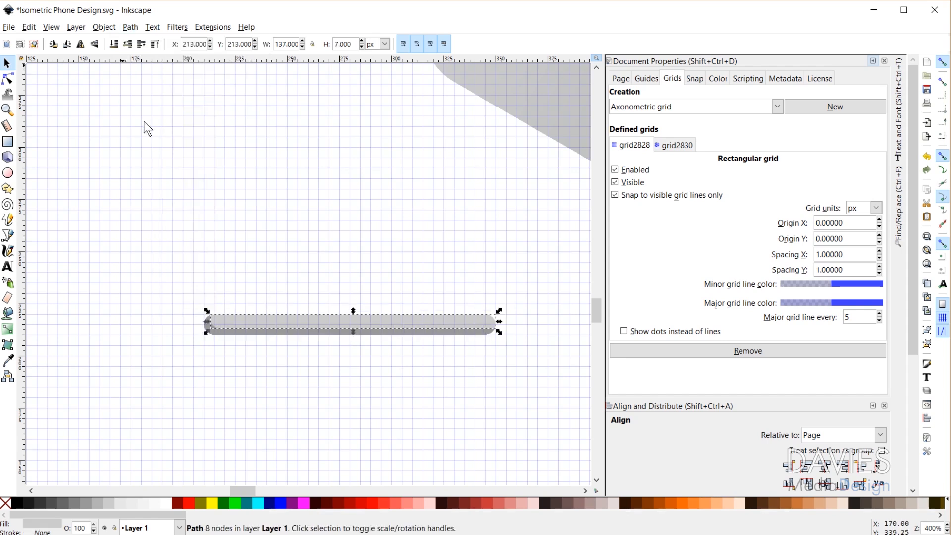
pyautogui.click(307, 199)
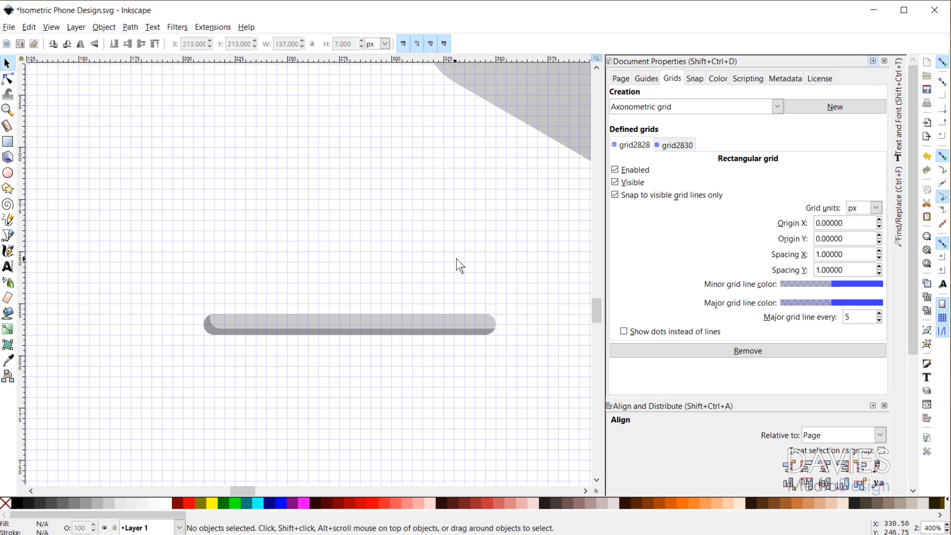
# Group the dark gray bar with the light gray inset bar
pyautogui.scroll(-2, 500, 262)
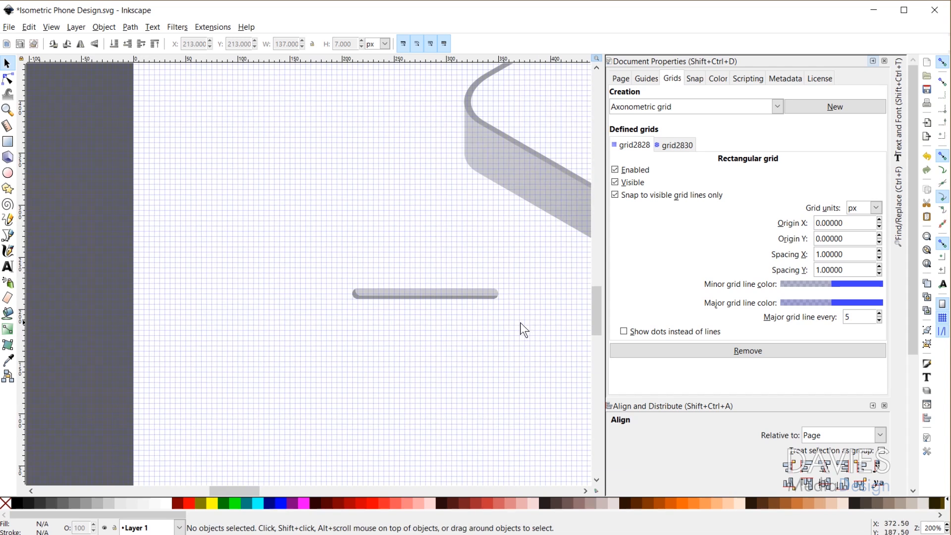
pyautogui.scroll(4, 425, 301)
pyautogui.click(281, 293)
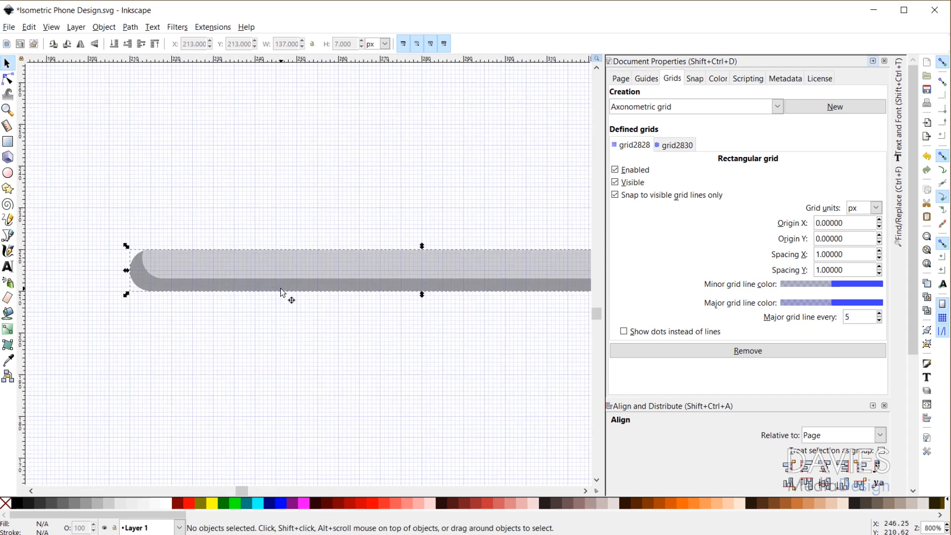
pyautogui.keyDown('shift'); pyautogui.click(261, 263); pyautogui.keyUp('shift')
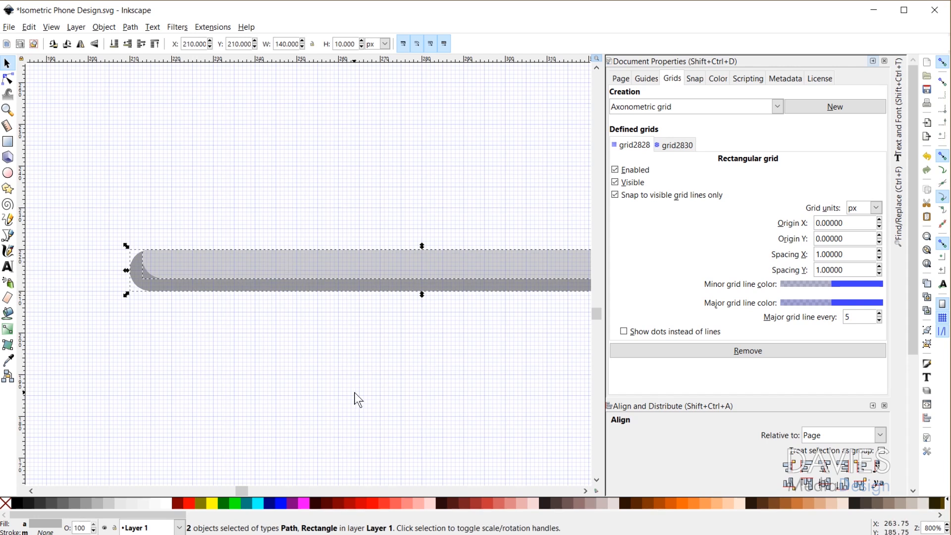
pyautogui.hotkey('ctrl', 'g')
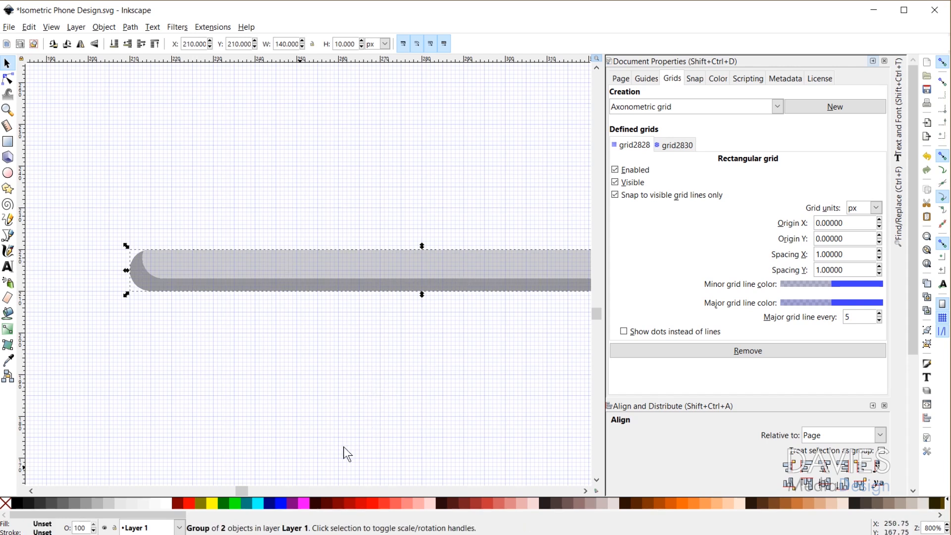
# Disable the rectangular grid and enable the axonometric grid
pyautogui.scroll(-2, 516, 391)
pyautogui.scroll(-3, 158, 429)
pyautogui.moveTo(231, 492)
pyautogui.mouseDown()
pyautogui.moveTo(255, 492)
pyautogui.moveTo(243, 492)
pyautogui.mouseUp()
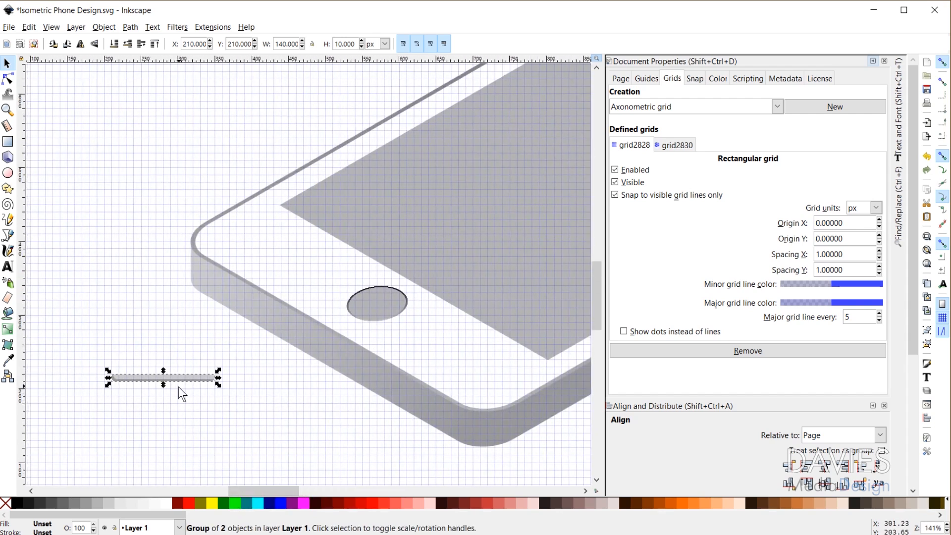
pyautogui.click(615, 170)
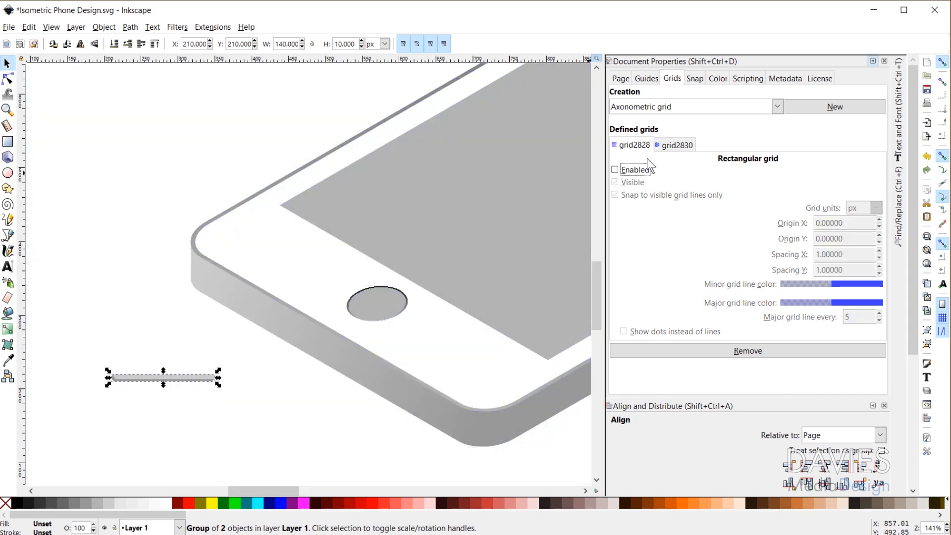
pyautogui.click(675, 147)
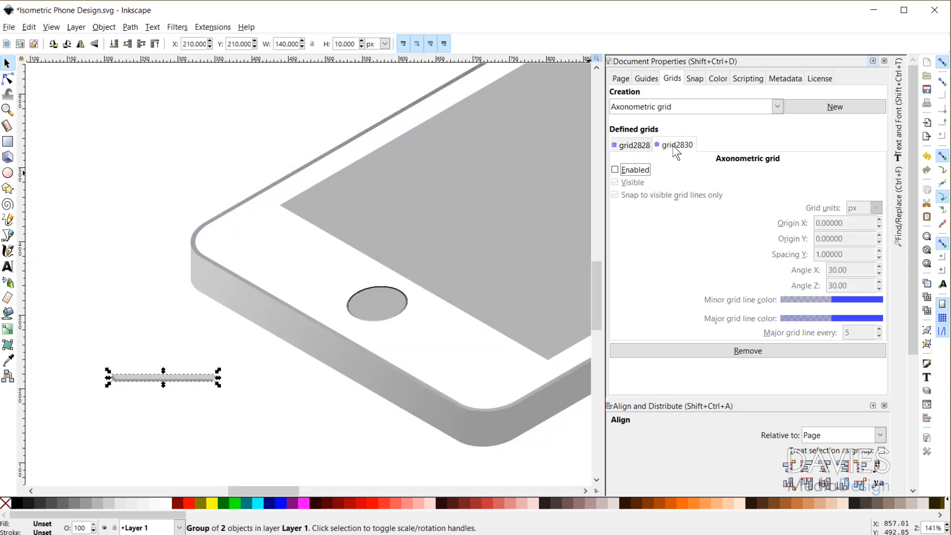
pyautogui.click(616, 171)
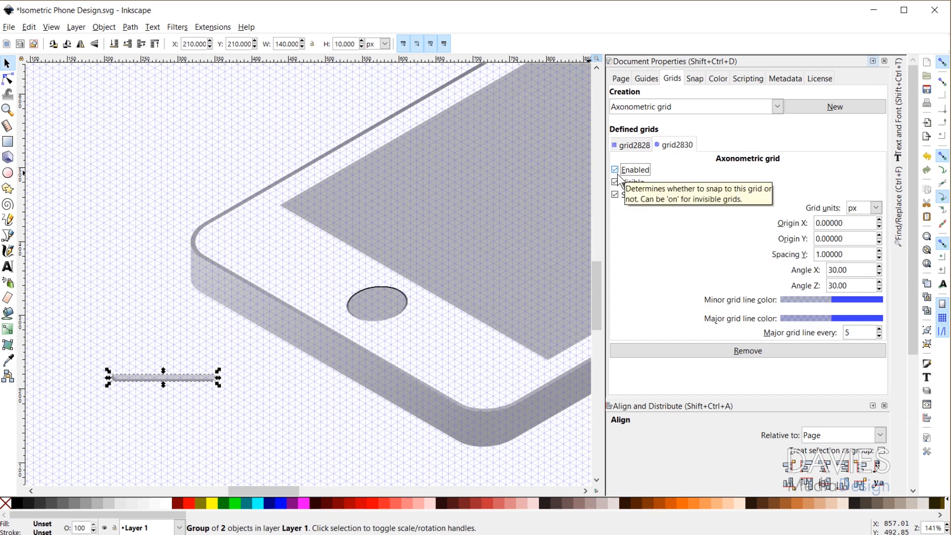
# Widen the canvas area and skew the grouped slot horizontally by -30°
pyautogui.click(872, 62)
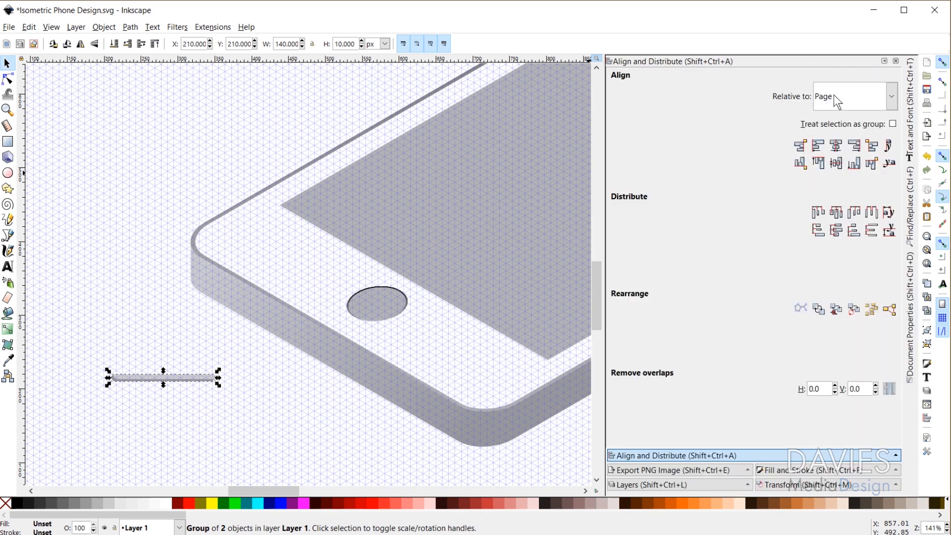
pyautogui.moveTo(604, 238); pyautogui.dragTo(732, 236)
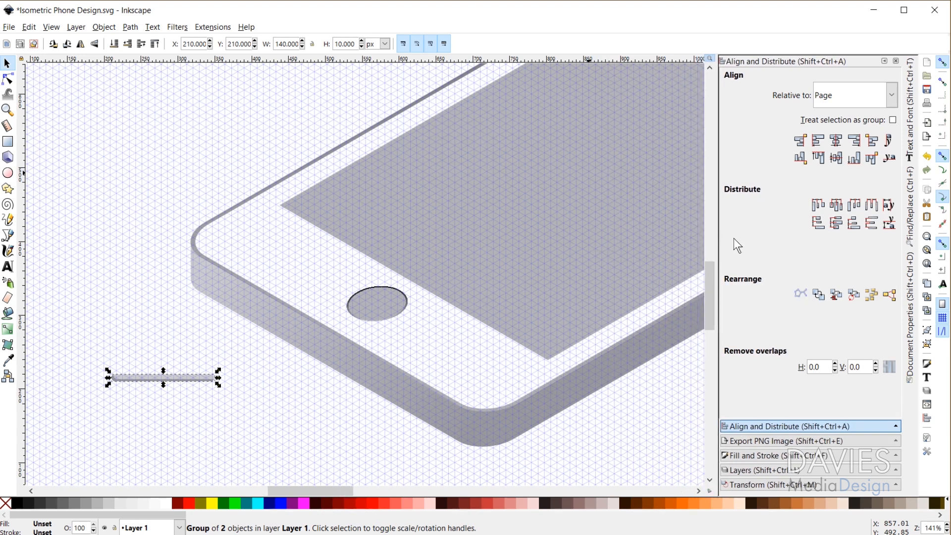
pyautogui.click(815, 487)
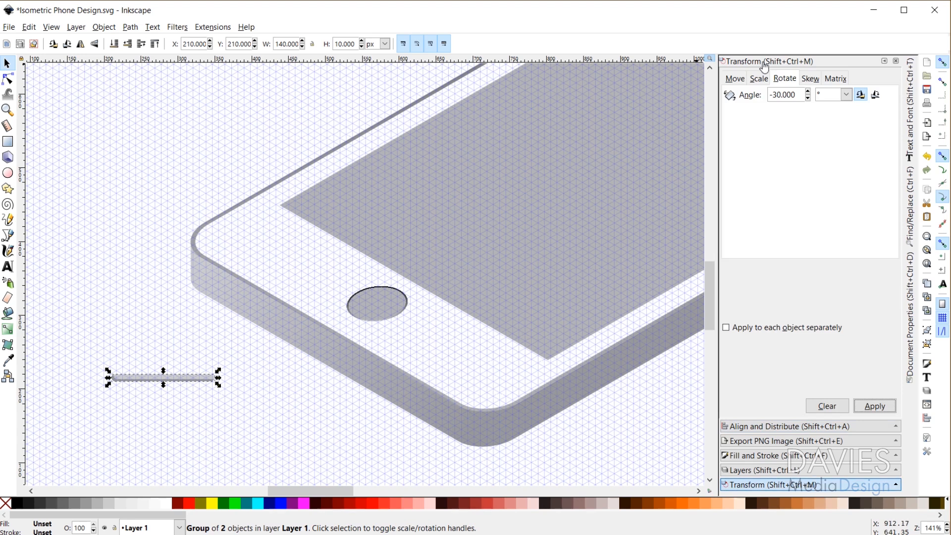
pyautogui.click(105, 27)
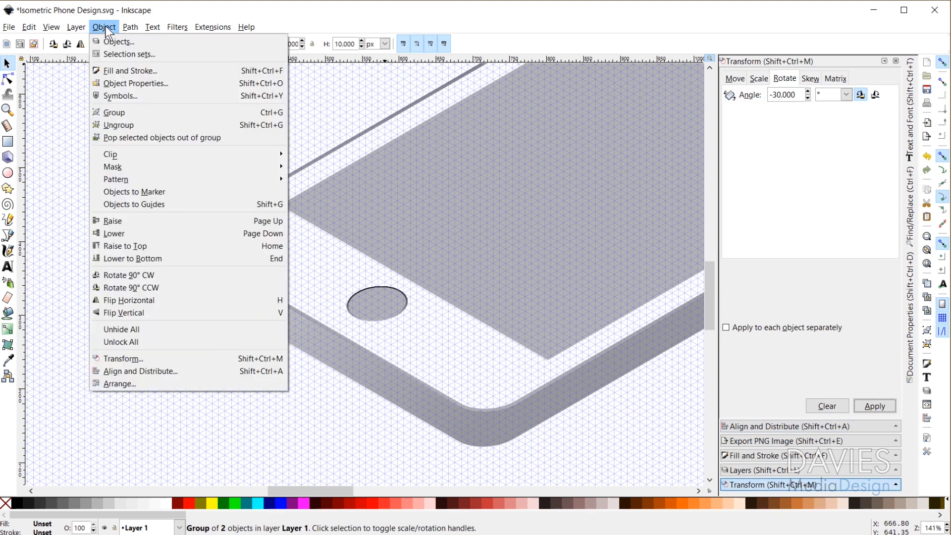
pyautogui.click(123, 358)
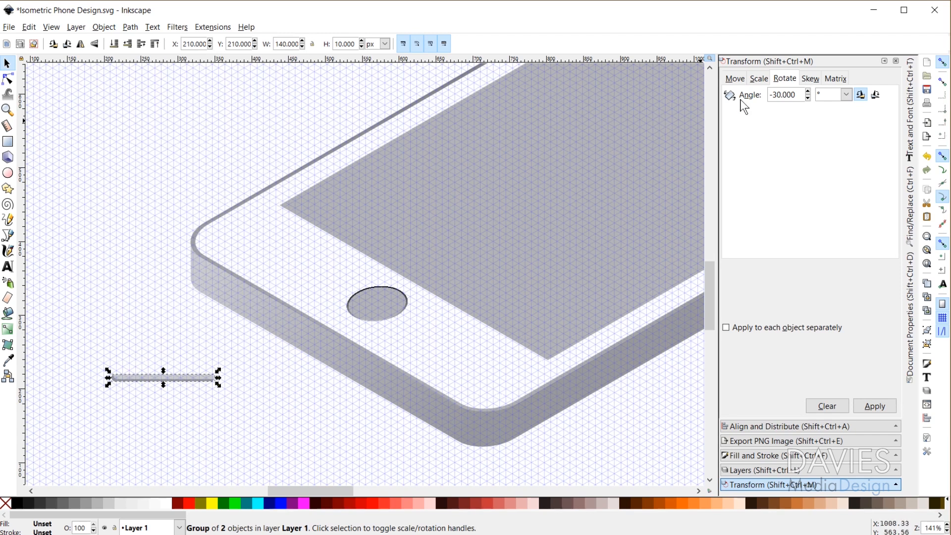
pyautogui.click(809, 79)
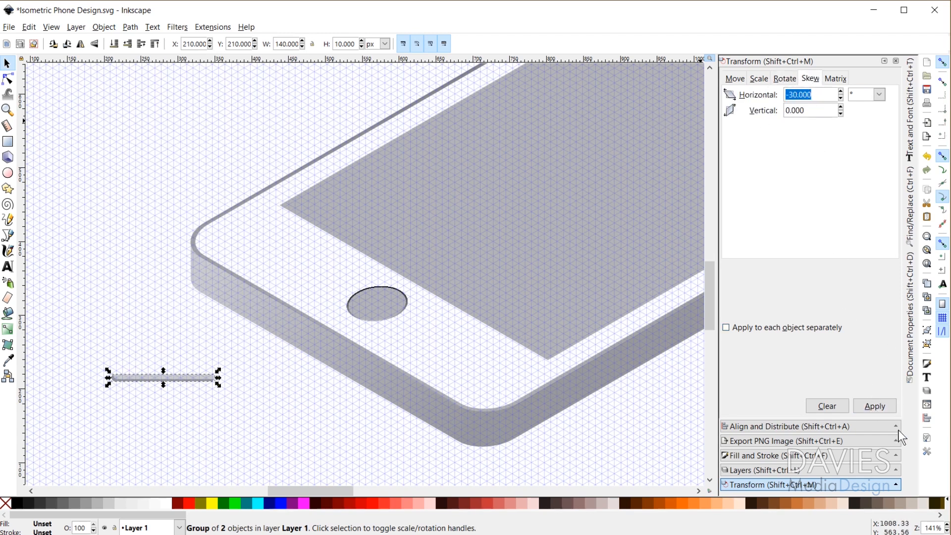
pyautogui.click(884, 408)
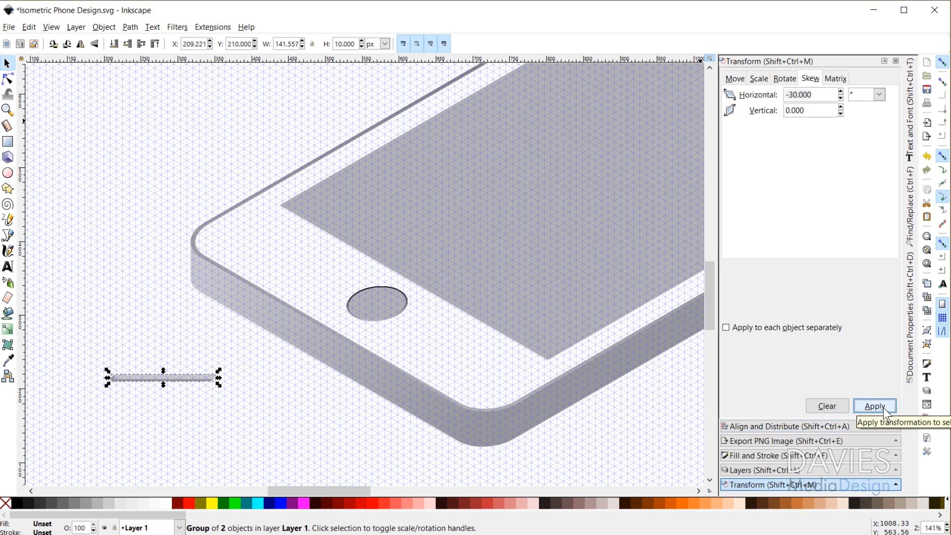
# Rotate the skewed slot by -30° and place it on the phone's short side face below the home button
pyautogui.click(785, 79)
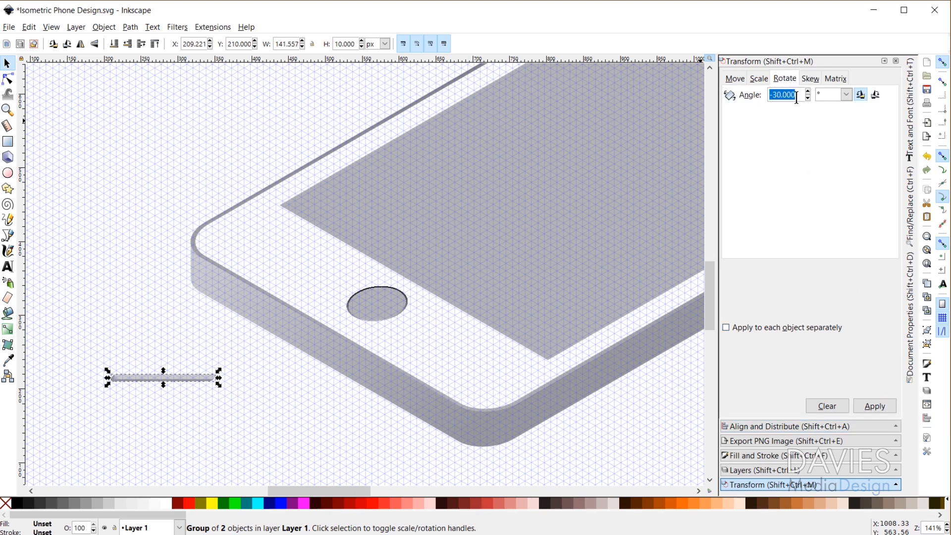
pyautogui.click(884, 409)
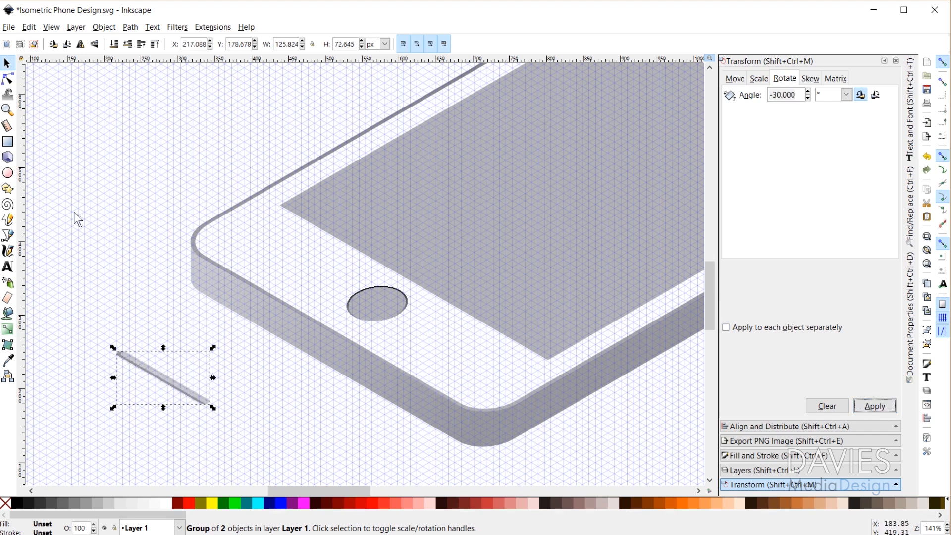
pyautogui.moveTo(165, 382); pyautogui.dragTo(330, 349)
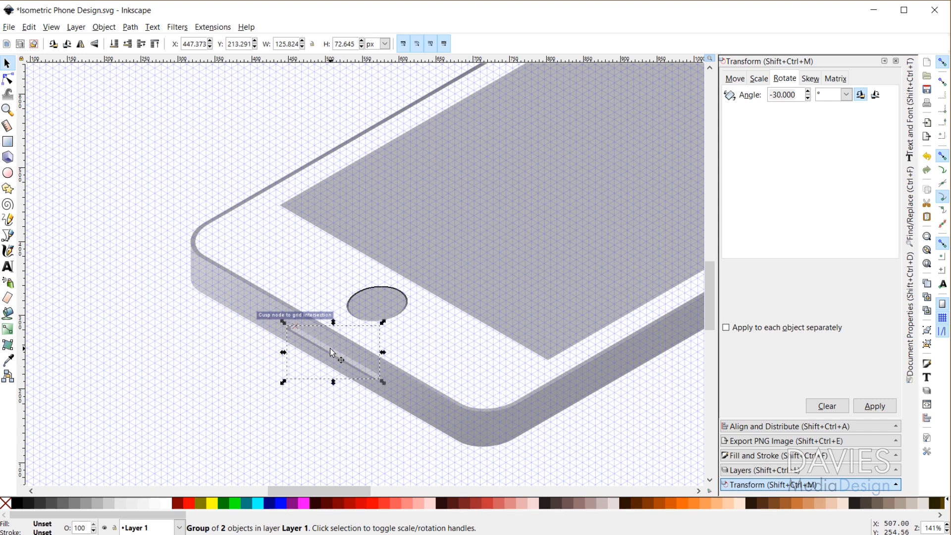
pyautogui.click(217, 389)
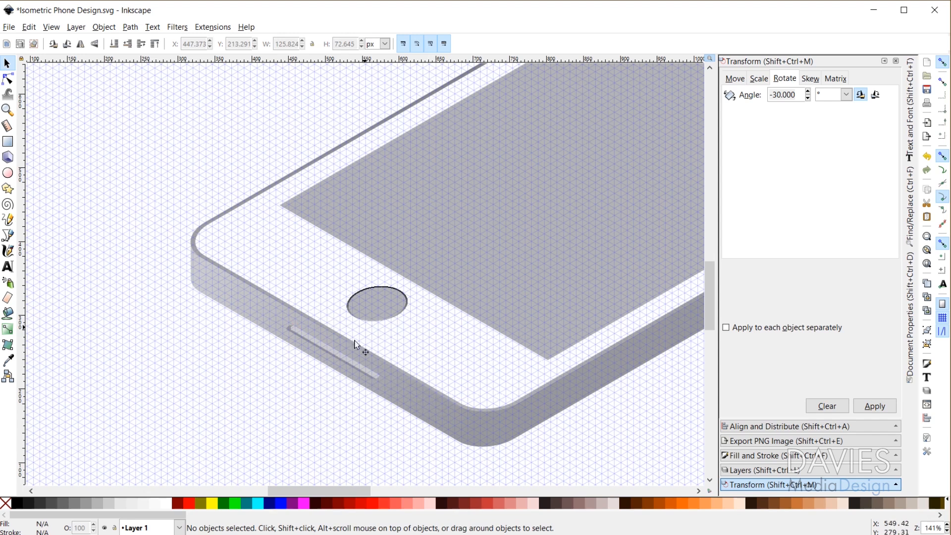
# Draw a small circle with a radius of about 6.3 px on the empty canvas beside the phone's long side
pyautogui.moveTo(335, 486); pyautogui.dragTo(374, 488)
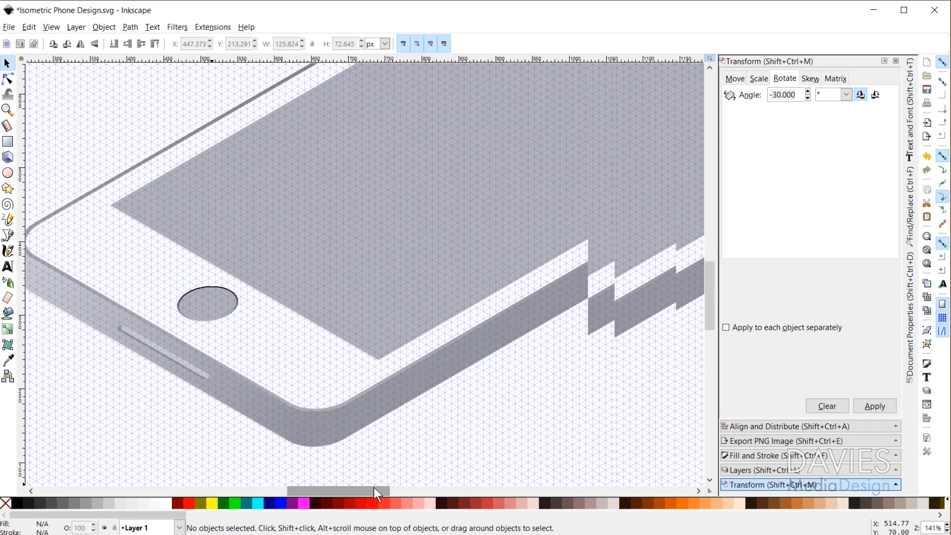
pyautogui.keyDown('ctrl'); pyautogui.scroll(-1, 419, 440); pyautogui.keyUp('ctrl')
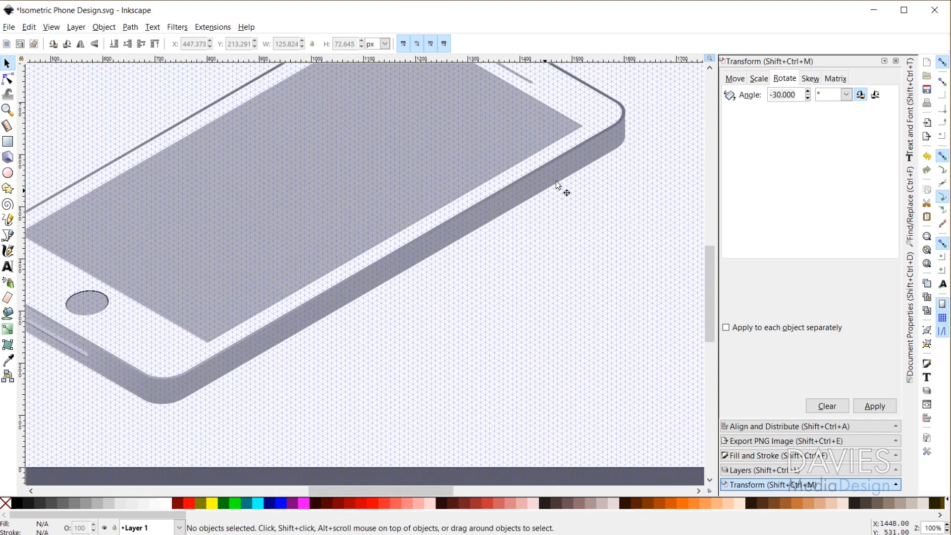
pyautogui.scroll(1, 587, 216)
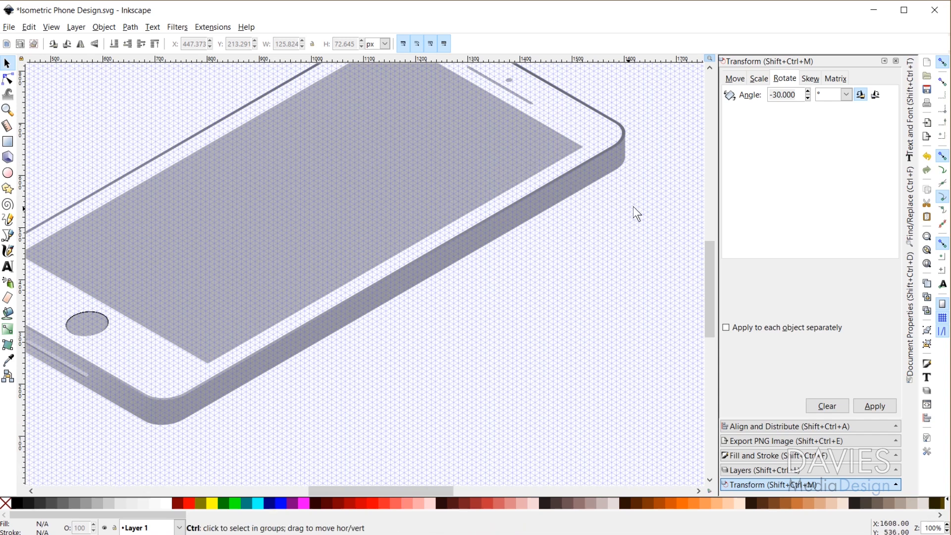
pyautogui.keyDown('ctrl'); pyautogui.scroll(3, 629, 211); pyautogui.keyUp('ctrl')
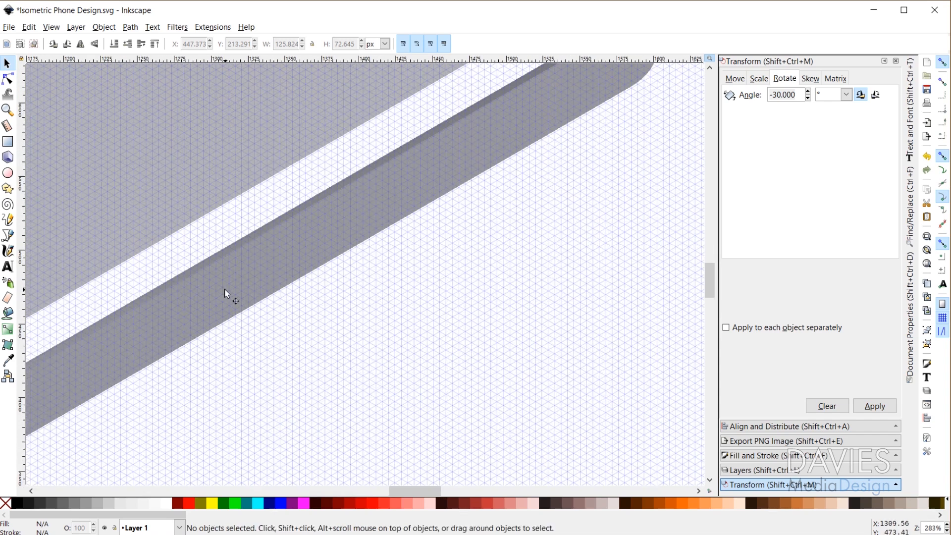
pyautogui.click(7, 172)
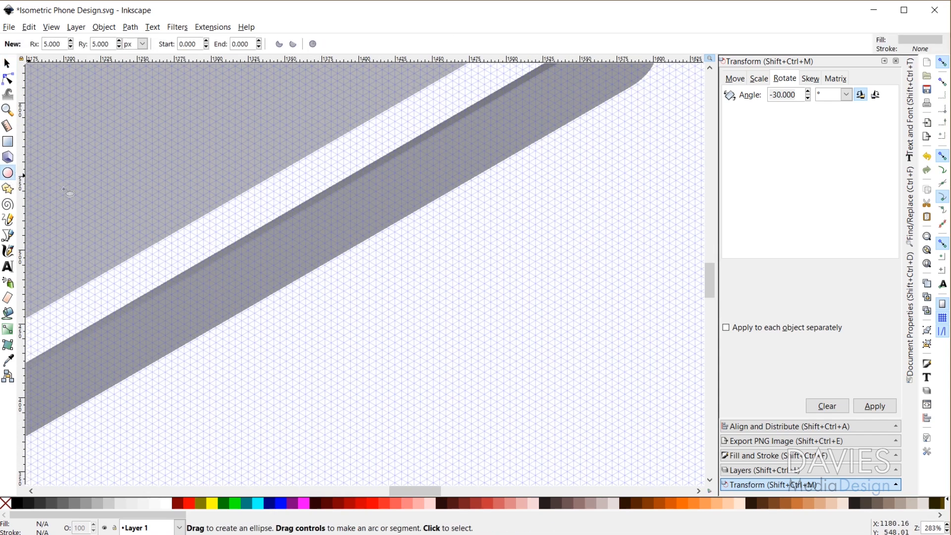
pyautogui.press('ctrl')
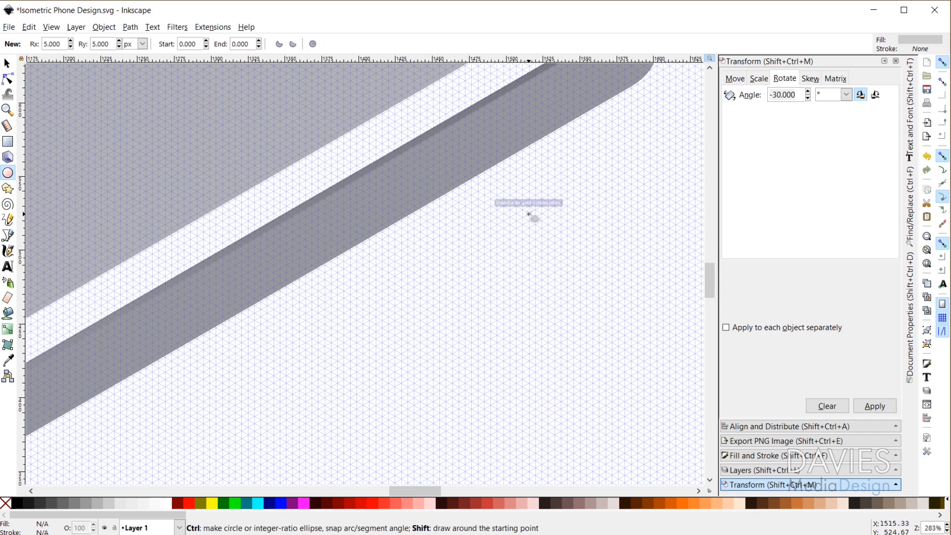
pyautogui.moveTo(521, 208); pyautogui.dragTo(539, 224)
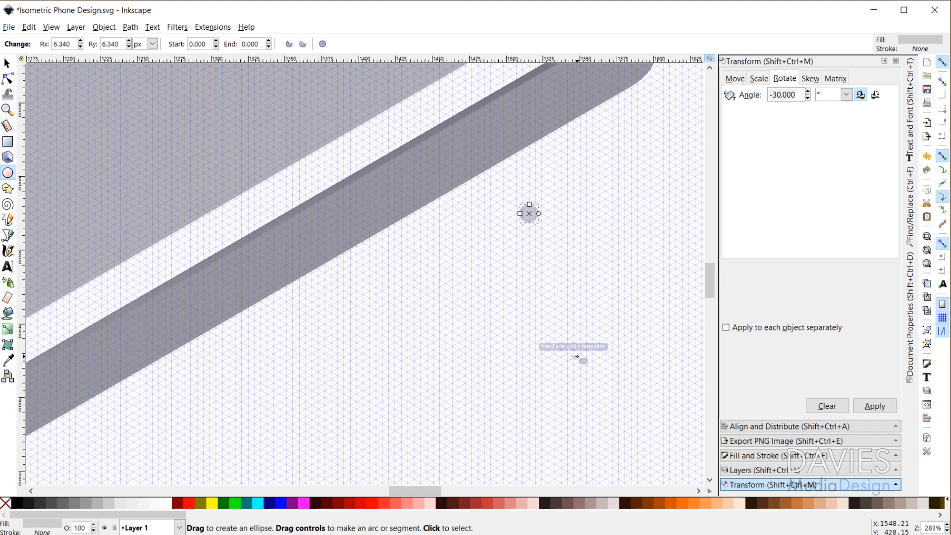
# Fill the circle with 50% gray and give it a 20% gray stroke 5 px wide
pyautogui.click(66, 504)
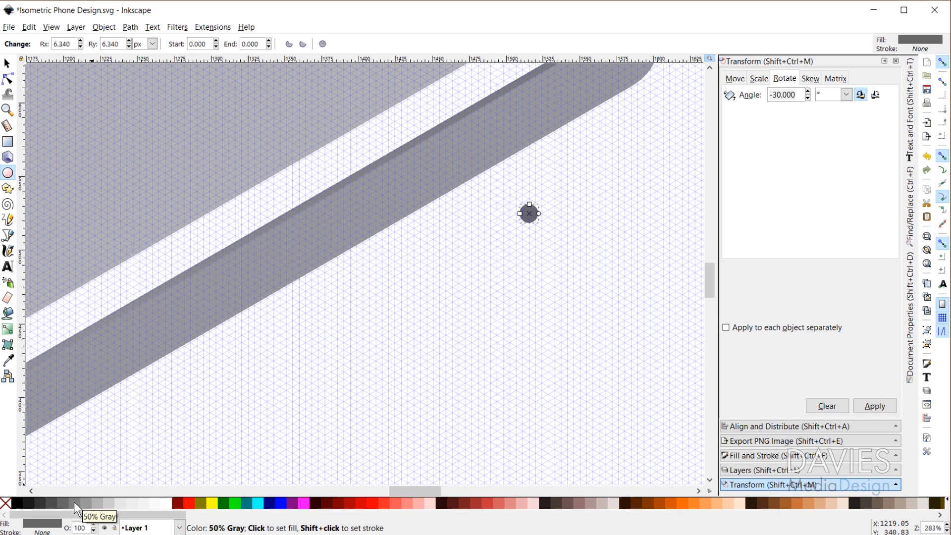
pyautogui.click(74, 502)
pyautogui.press('shift')
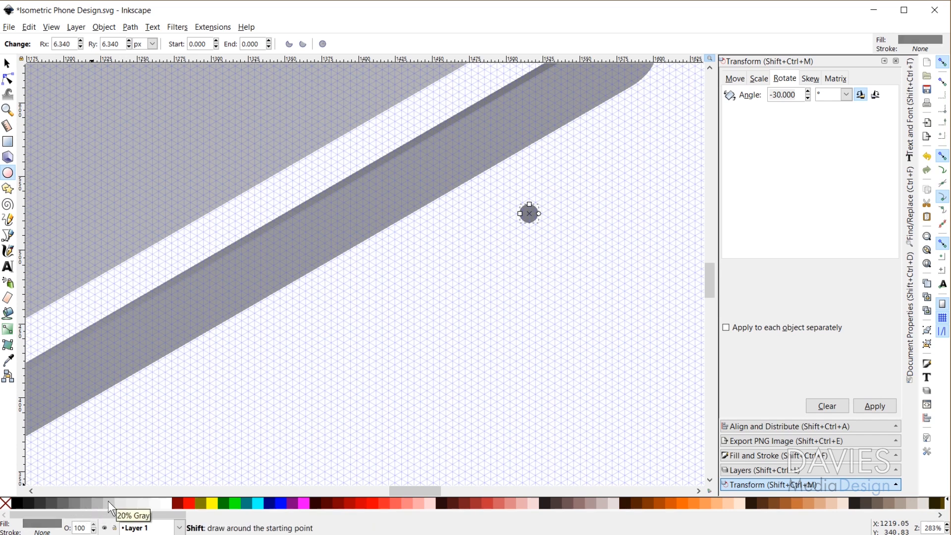
pyautogui.keyDown('shift'); pyautogui.click(109, 501); pyautogui.keyUp('shift')
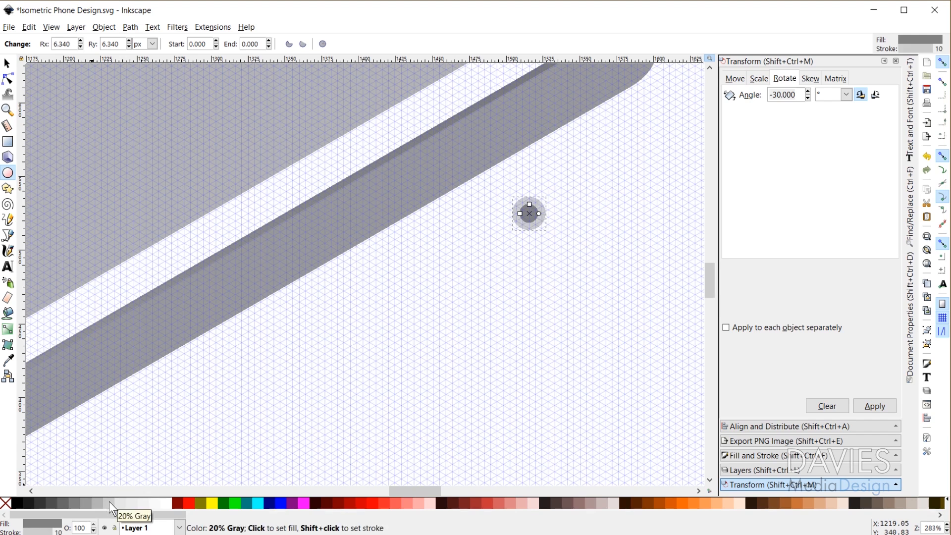
pyautogui.click(755, 456)
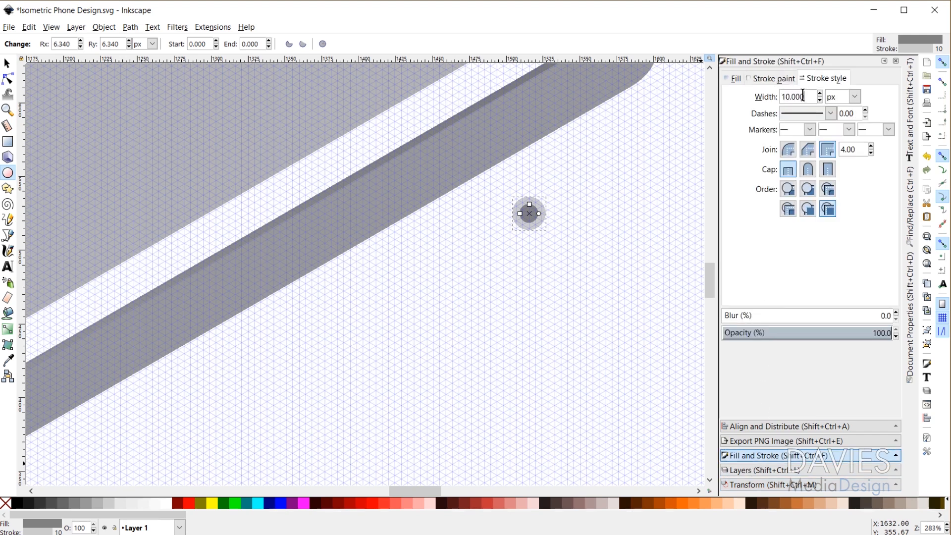
pyautogui.moveTo(803, 97); pyautogui.dragTo(759, 100)
pyautogui.write('5')
pyautogui.press('Return')
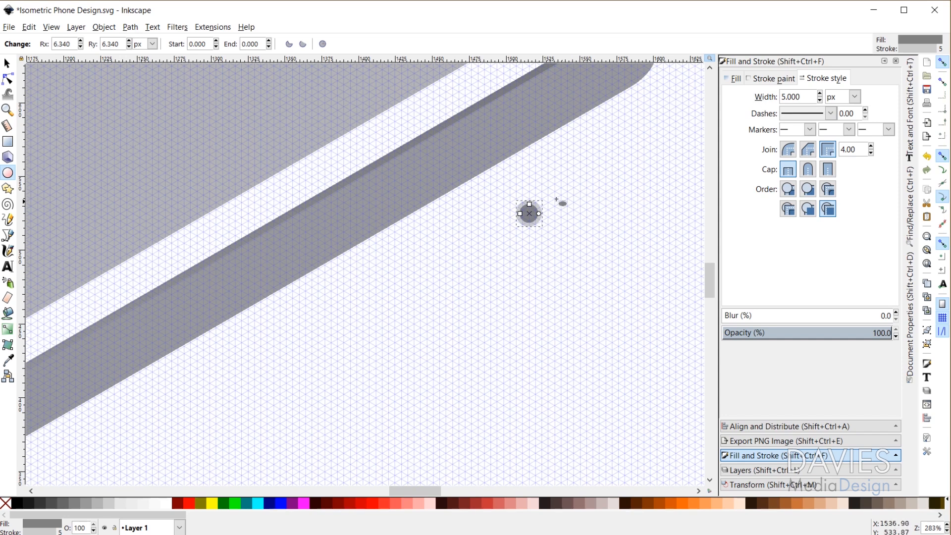
# Place a copy of the circle about 43 px to its right and group the two circles
pyautogui.click(13, 65)
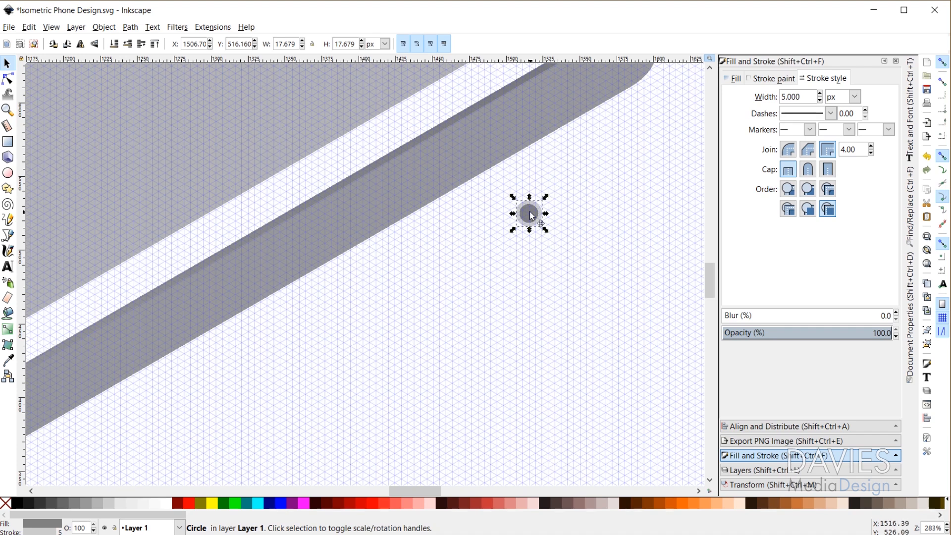
pyautogui.moveTo(531, 215); pyautogui.dragTo(597, 216)
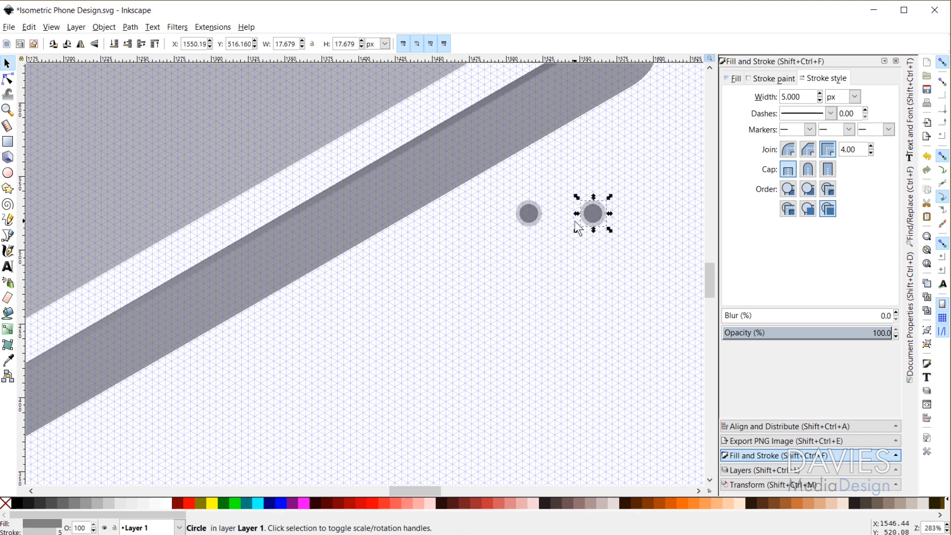
pyautogui.keyDown('shift'); pyautogui.click(526, 219); pyautogui.keyUp('shift')
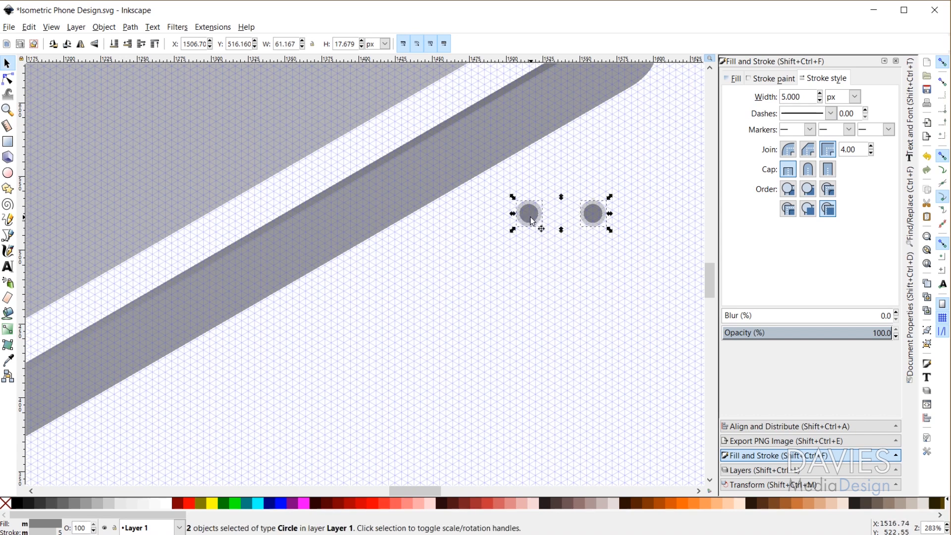
pyautogui.hotkey('ctrl', 'g')
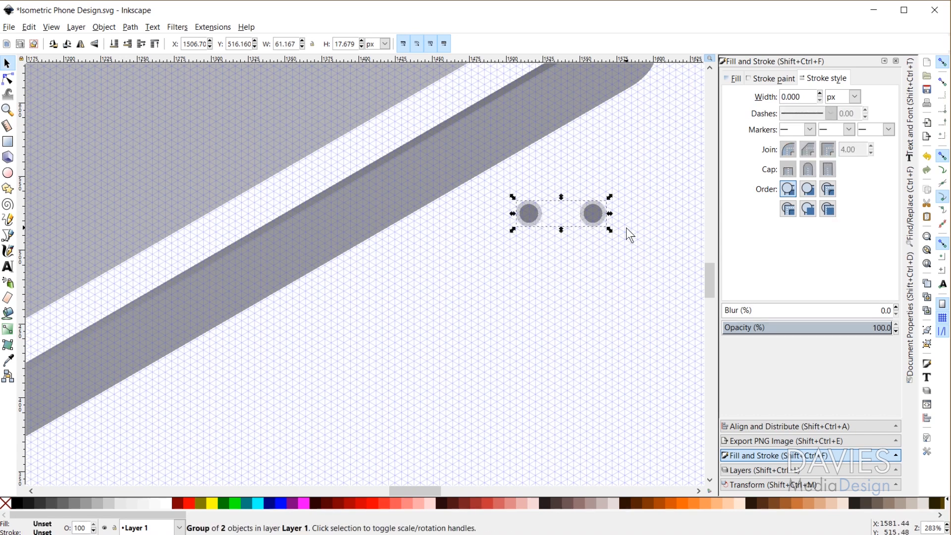
# Skew the grouped circles horizontally by -30° and rotate them by 30°
pyautogui.click(819, 485)
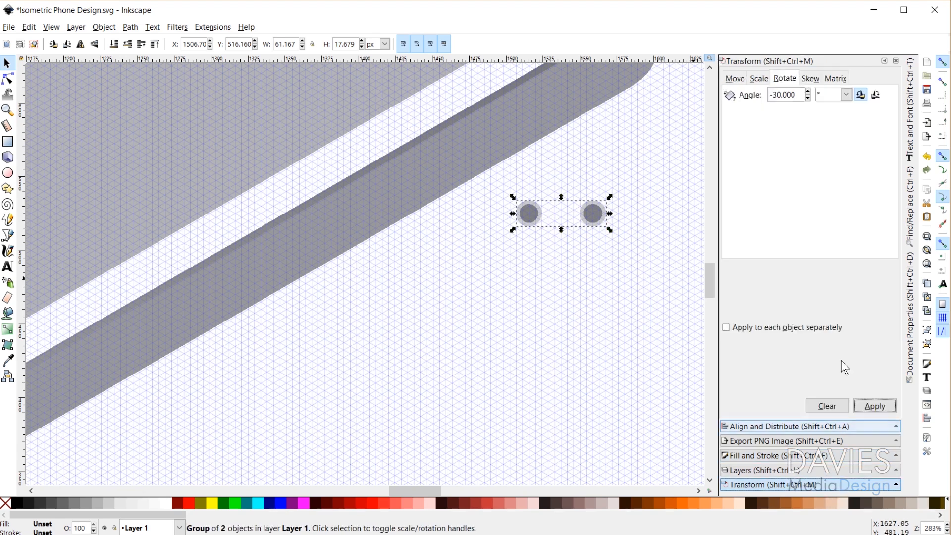
pyautogui.click(810, 79)
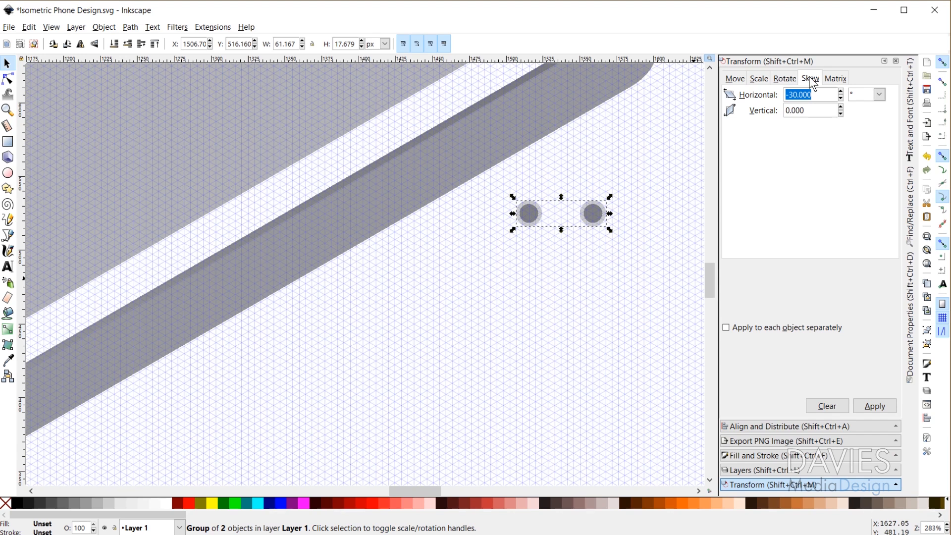
pyautogui.click(876, 406)
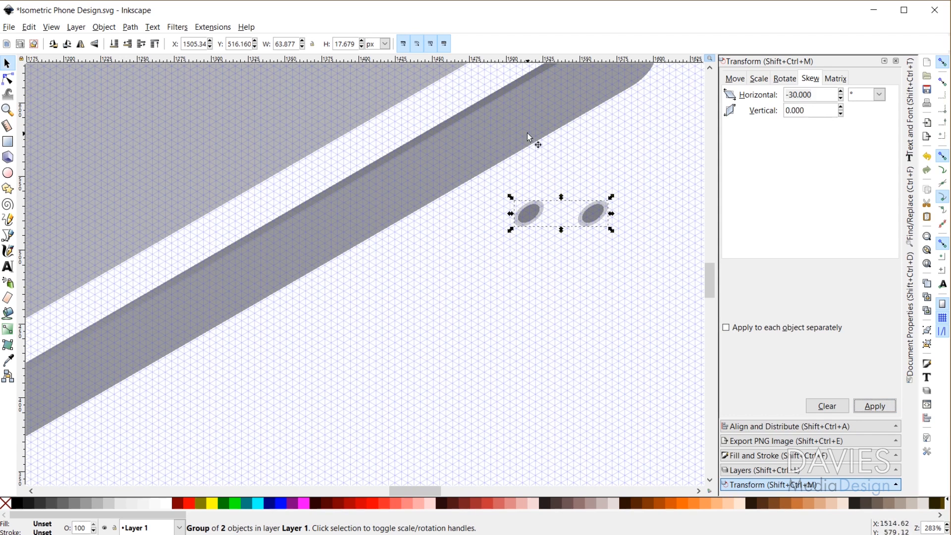
pyautogui.click(785, 78)
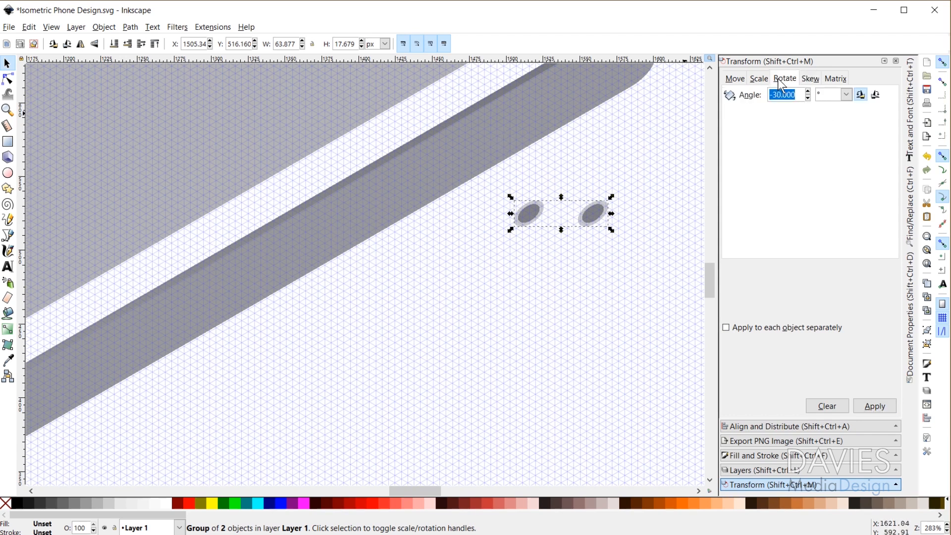
pyautogui.click(773, 94)
pyautogui.press('Delete')
pyautogui.click(876, 410)
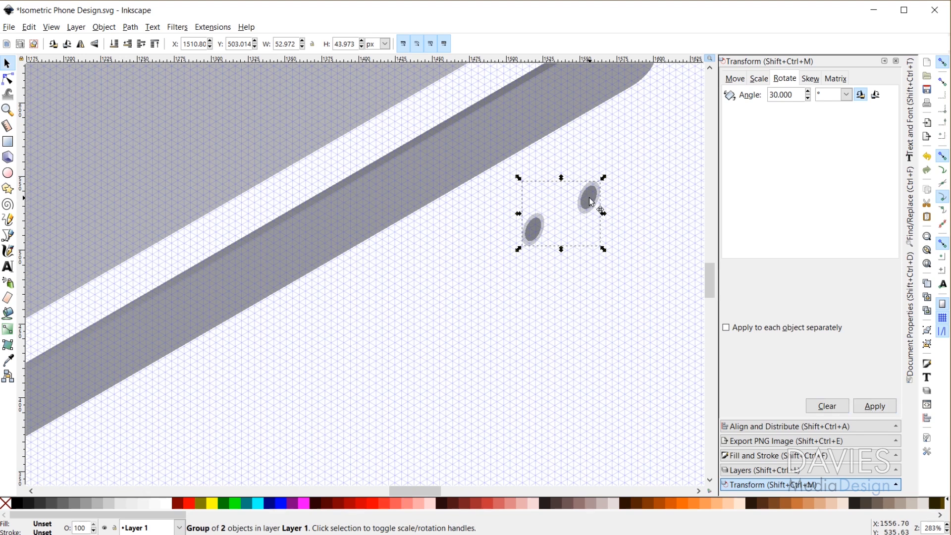
# Place the circle pair centred on the phone's long side face, near the corner at the speaker end, and deselect it
pyautogui.moveTo(589, 197); pyautogui.dragTo(525, 120)
pyautogui.scroll(-2, 336, 208)
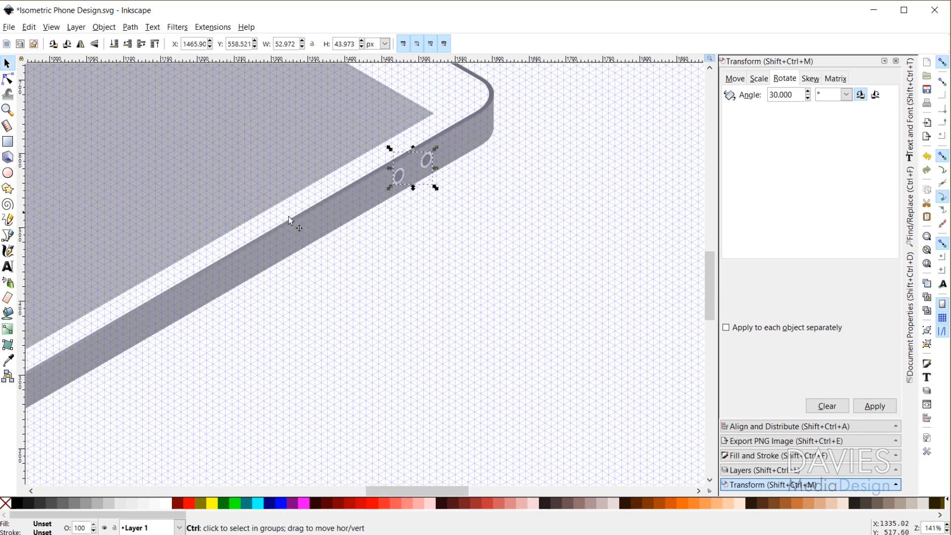
pyautogui.moveTo(401, 178); pyautogui.dragTo(376, 194)
pyautogui.moveTo(376, 189); pyautogui.dragTo(376, 186)
pyautogui.scroll(-3, 172, 296)
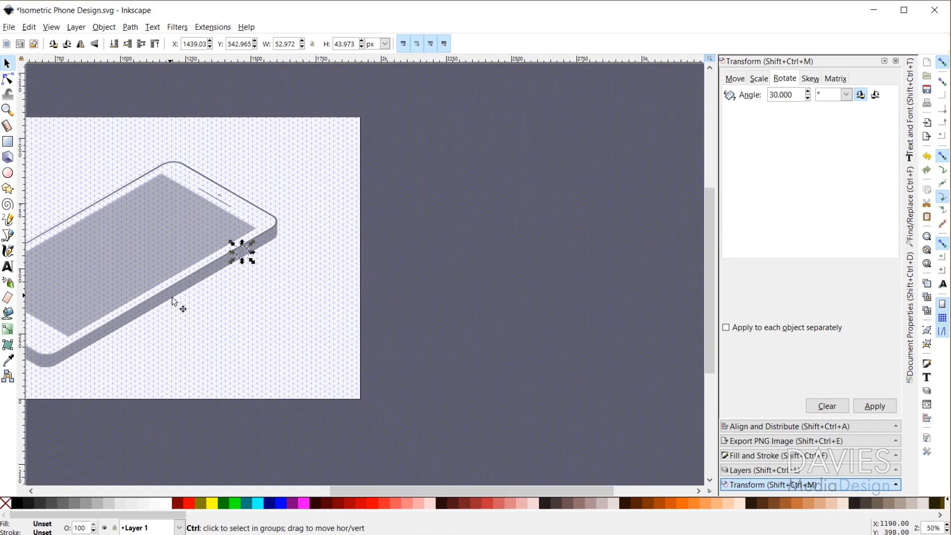
pyautogui.click(450, 484)
pyautogui.moveTo(449, 490); pyautogui.dragTo(375, 465)
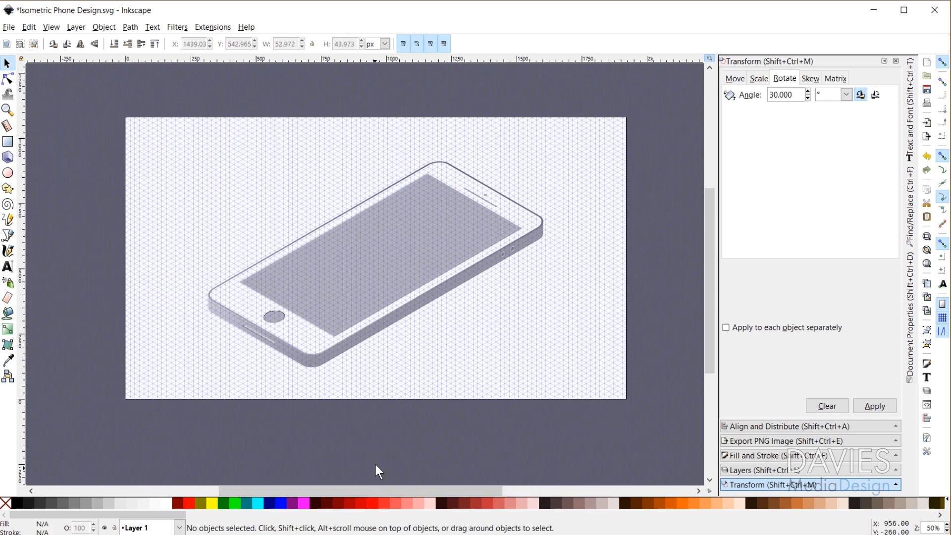
# Disable the axonometric grid, close the document properties, and widen the canvas area to show the whole phone
pyautogui.click(911, 303)
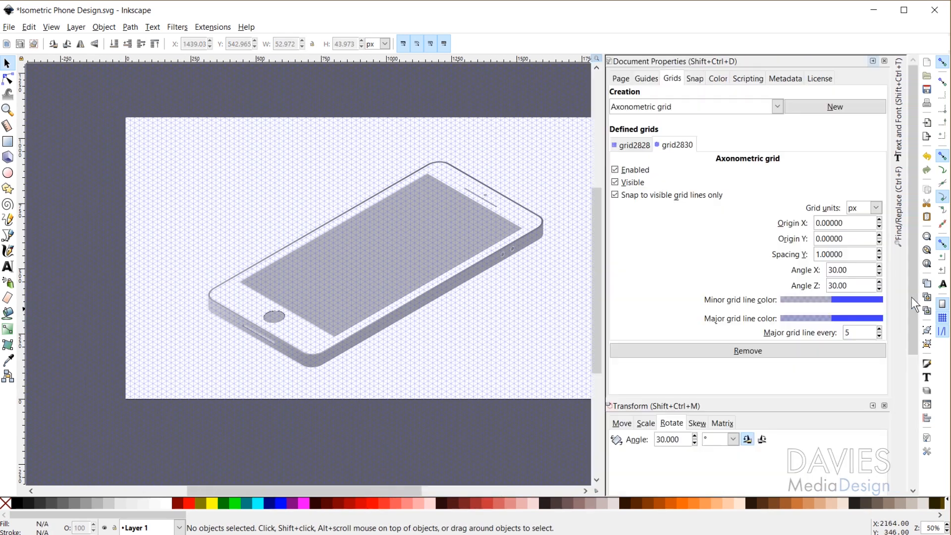
pyautogui.click(616, 170)
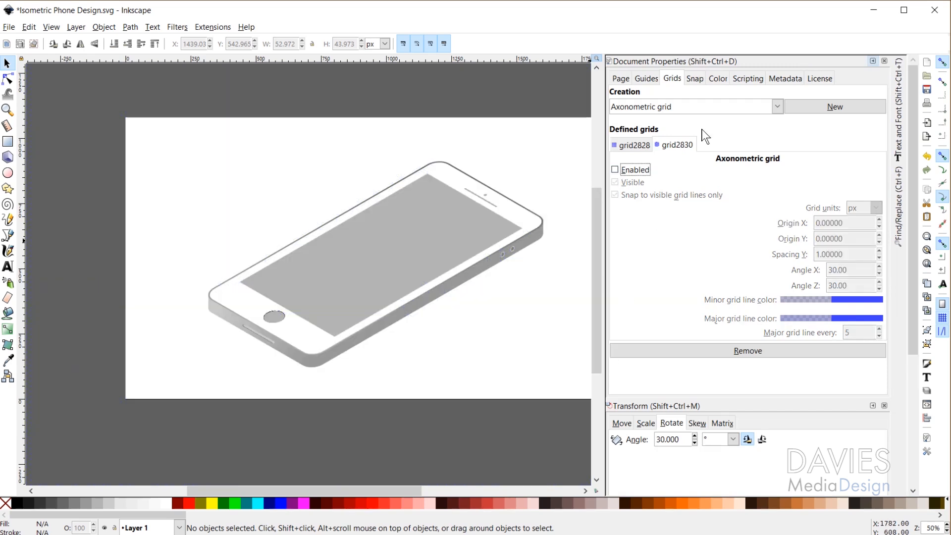
pyautogui.click(885, 61)
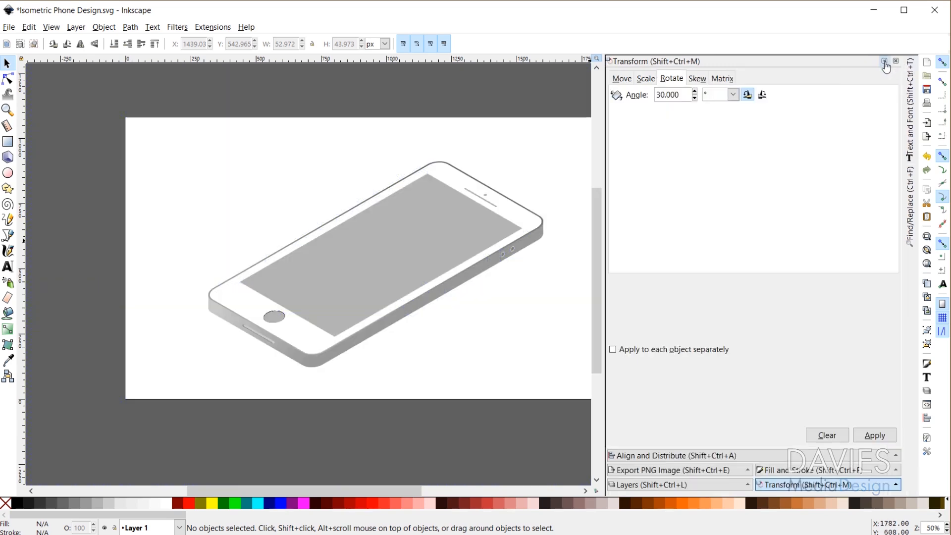
pyautogui.moveTo(604, 212); pyautogui.dragTo(718, 212)
pyautogui.scroll(1, 317, 387)
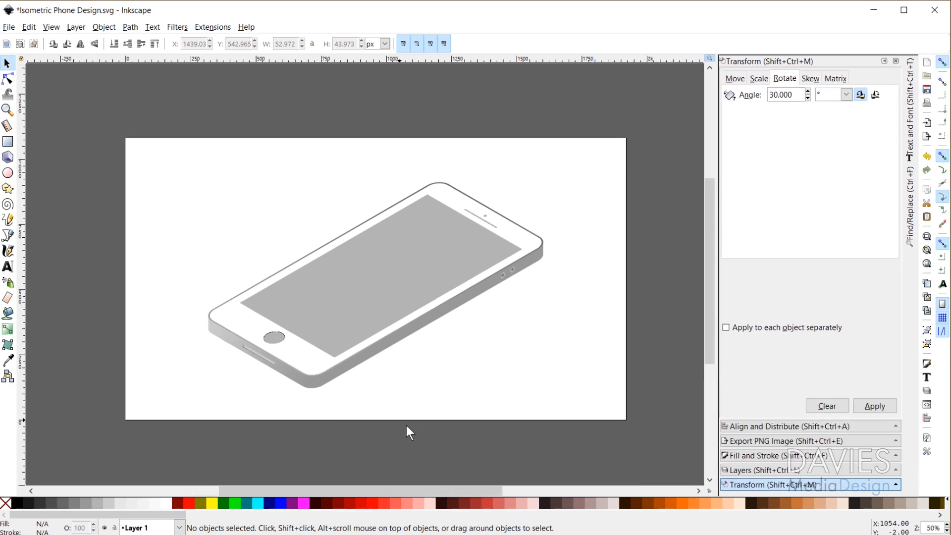